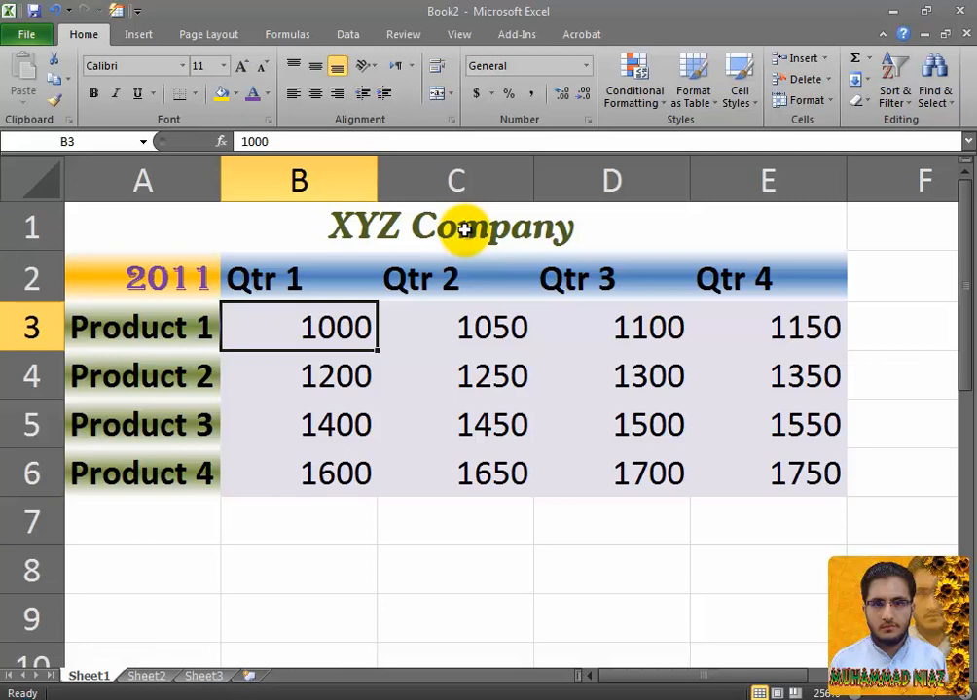
# Insert a 2-D clustered column chart from the XYZ Company table of products by quarter
pyautogui.click(852, 693)
pyautogui.click(852, 693)
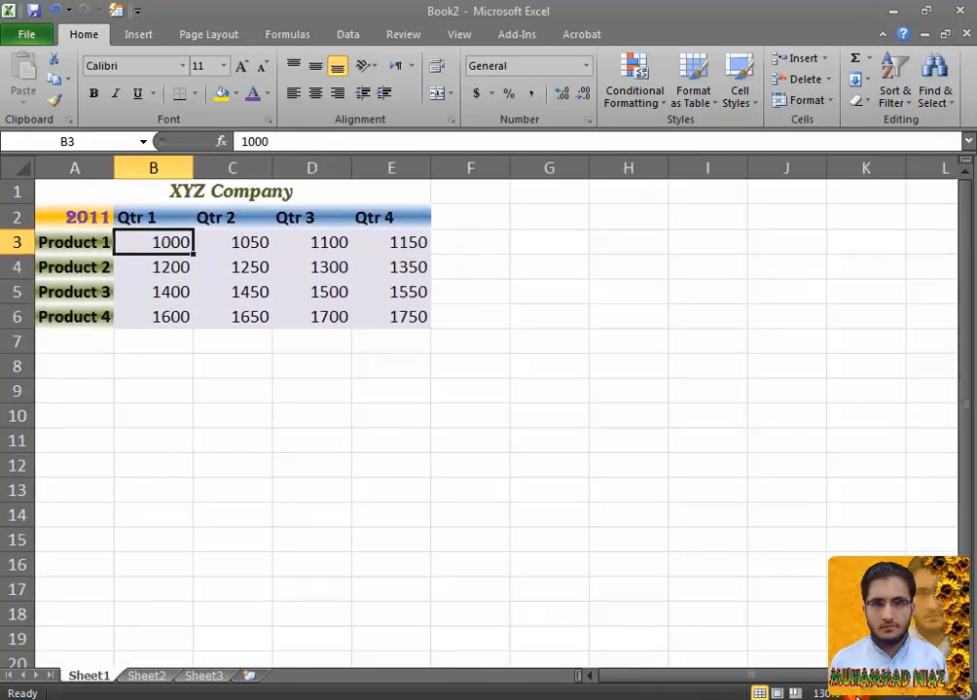
pyautogui.click(146, 35)
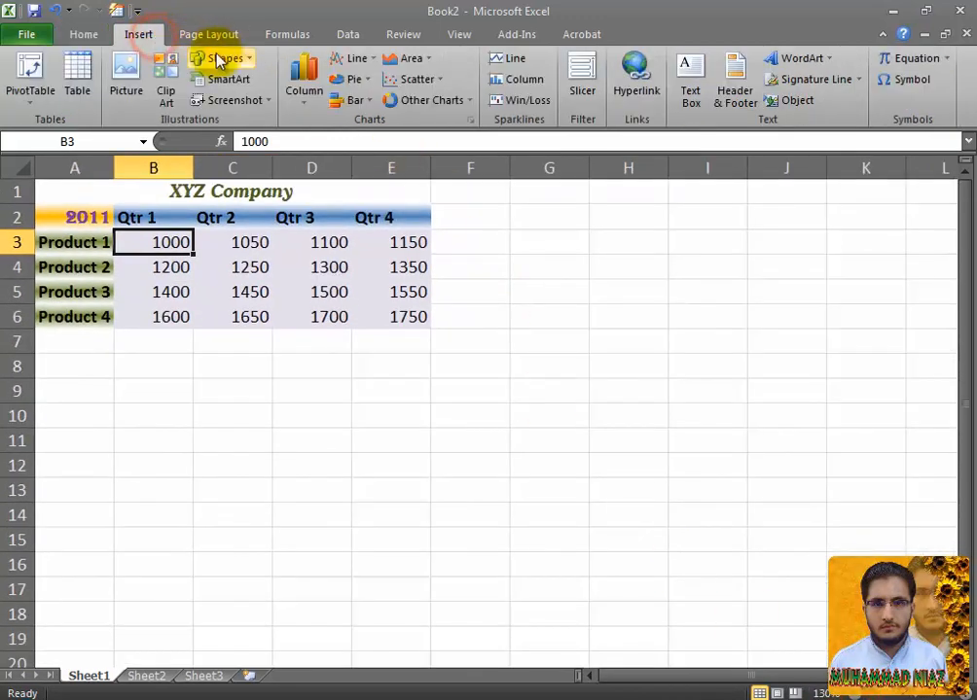
pyautogui.click(304, 102)
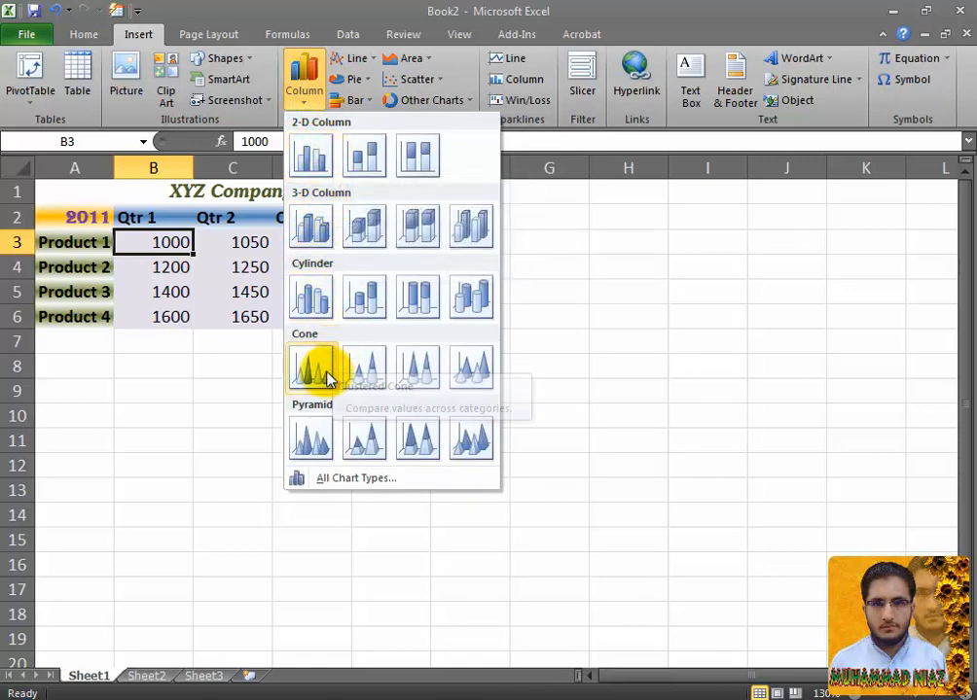
pyautogui.click(364, 81)
pyautogui.click(365, 84)
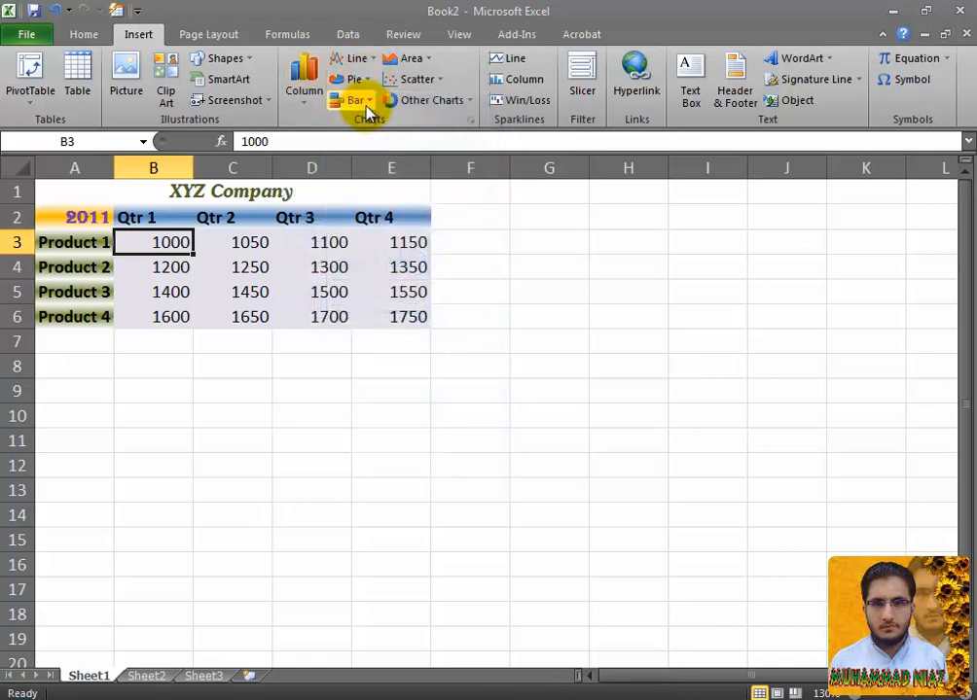
pyautogui.click(464, 99)
pyautogui.click(464, 98)
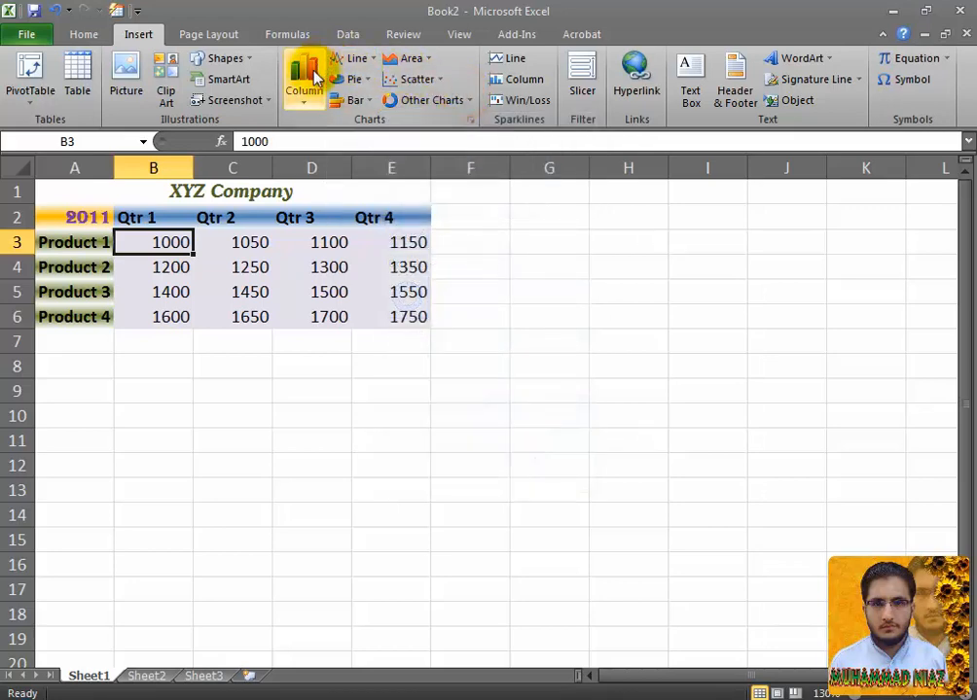
pyautogui.click(306, 107)
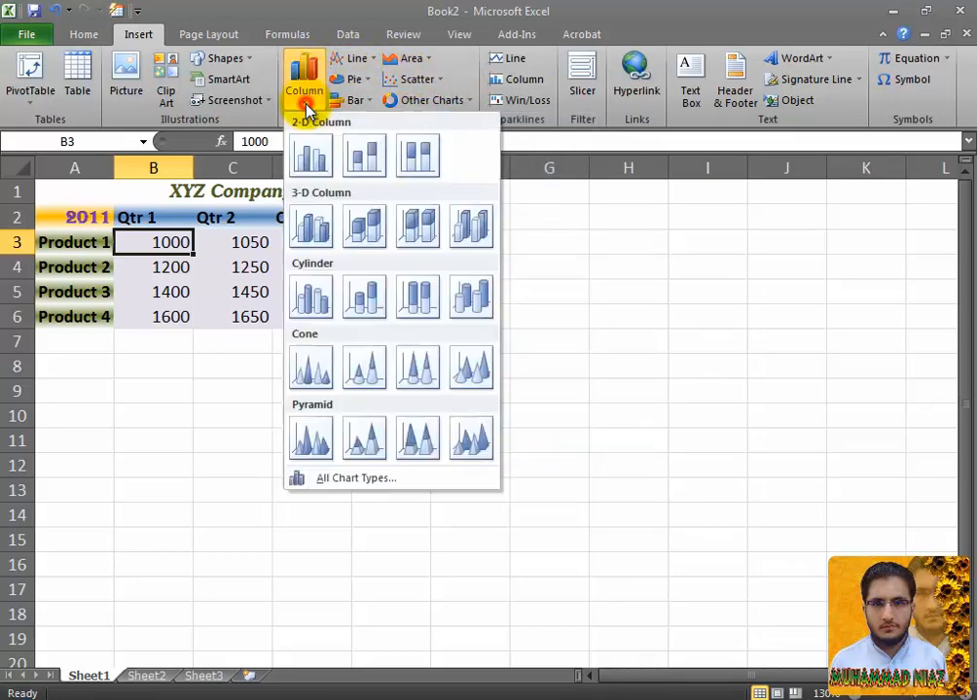
pyautogui.click(309, 158)
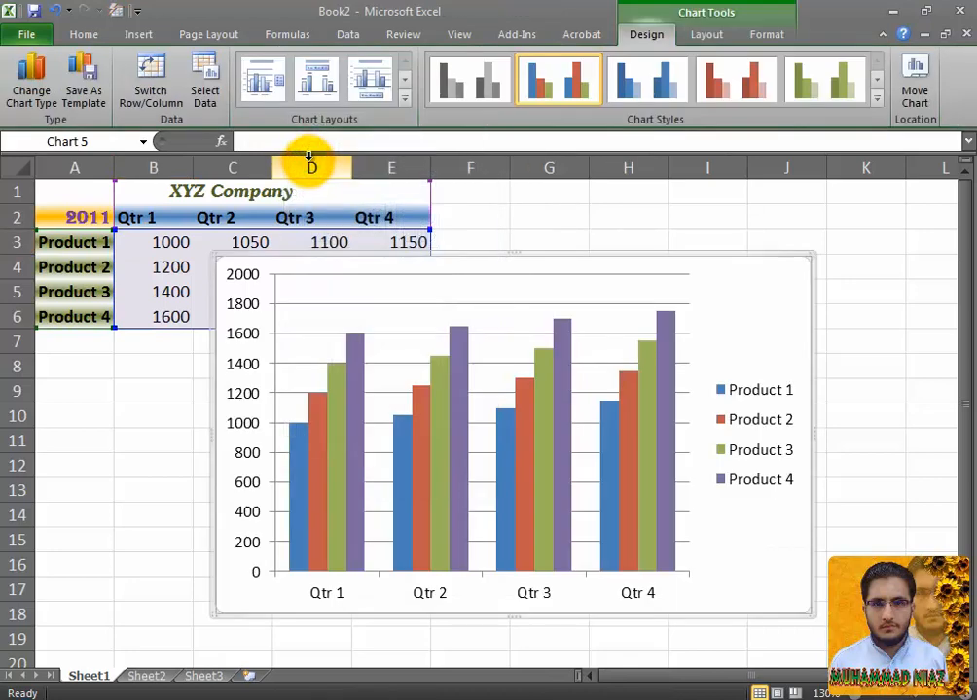
# Move the column chart directly below the data table, starting at about row 8
pyautogui.moveTo(771, 261); pyautogui.dragTo(609, 303)
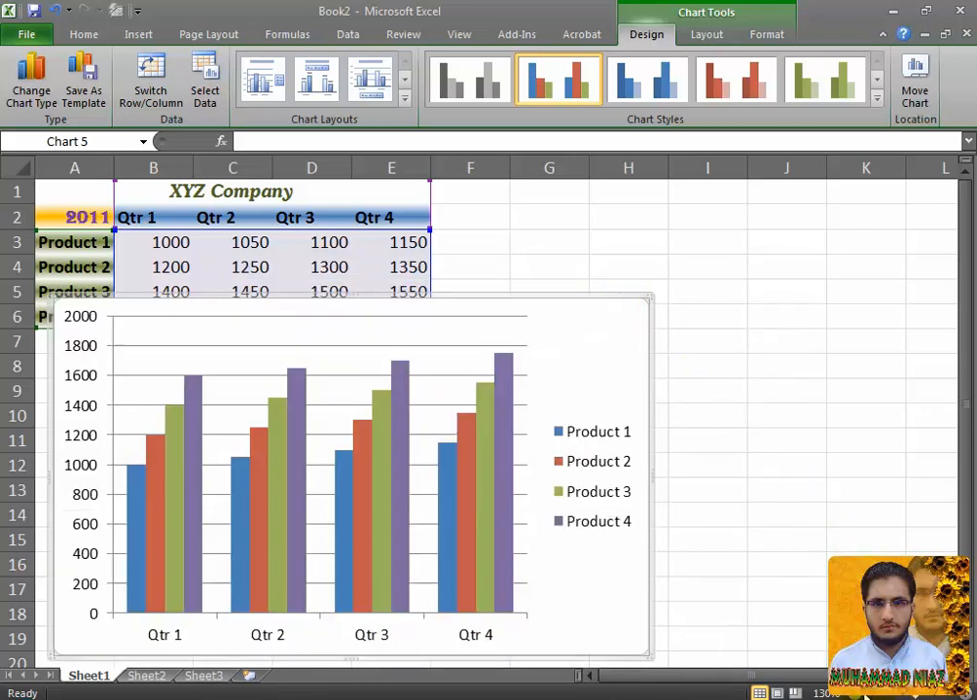
pyautogui.click(865, 693)
pyautogui.click(865, 694)
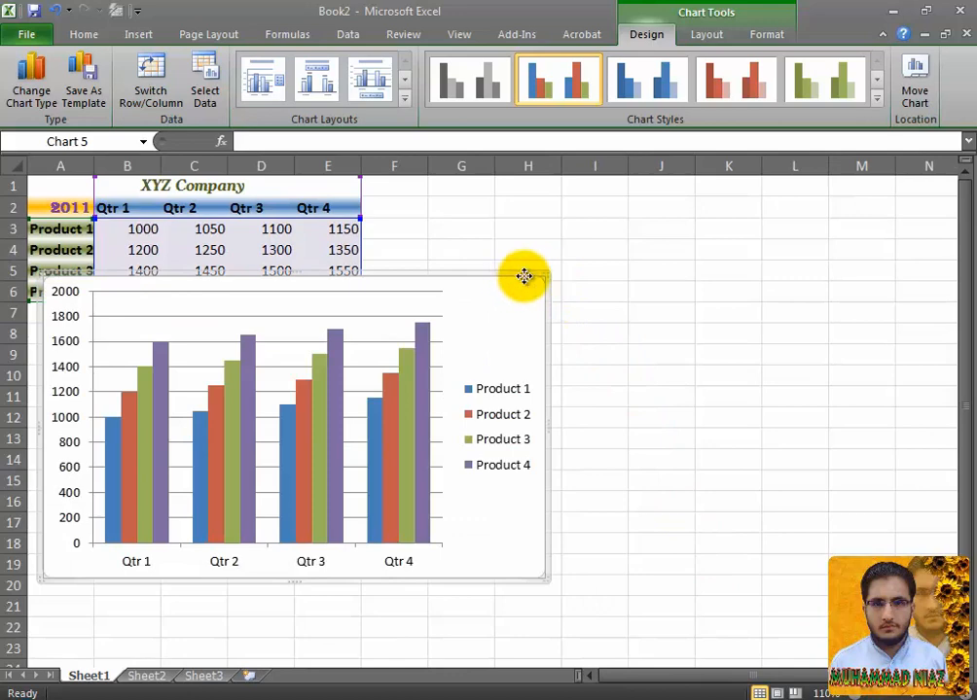
pyautogui.moveTo(524, 277); pyautogui.dragTo(515, 320)
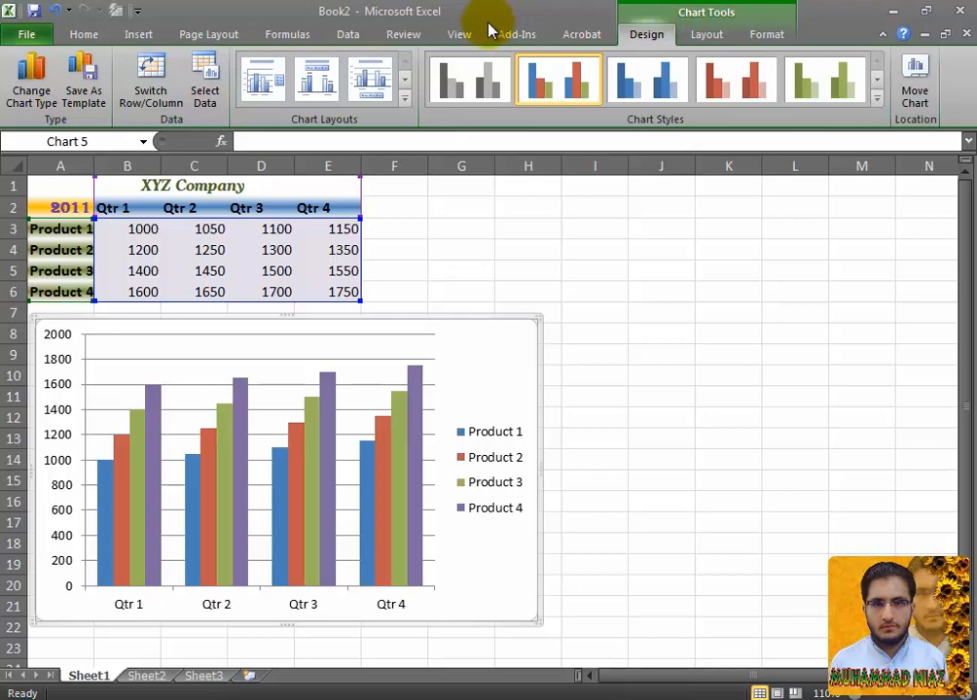
# Try Layout 1, Layout 2 and Layout 3 on the column chart
pyautogui.click(403, 99)
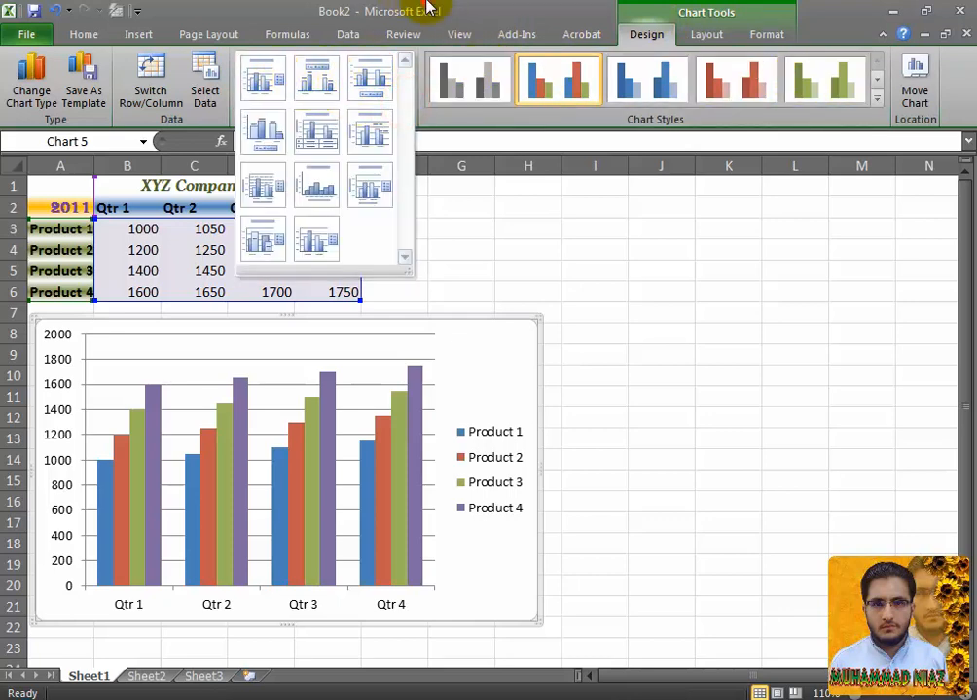
pyautogui.click(428, 8)
pyautogui.click(401, 101)
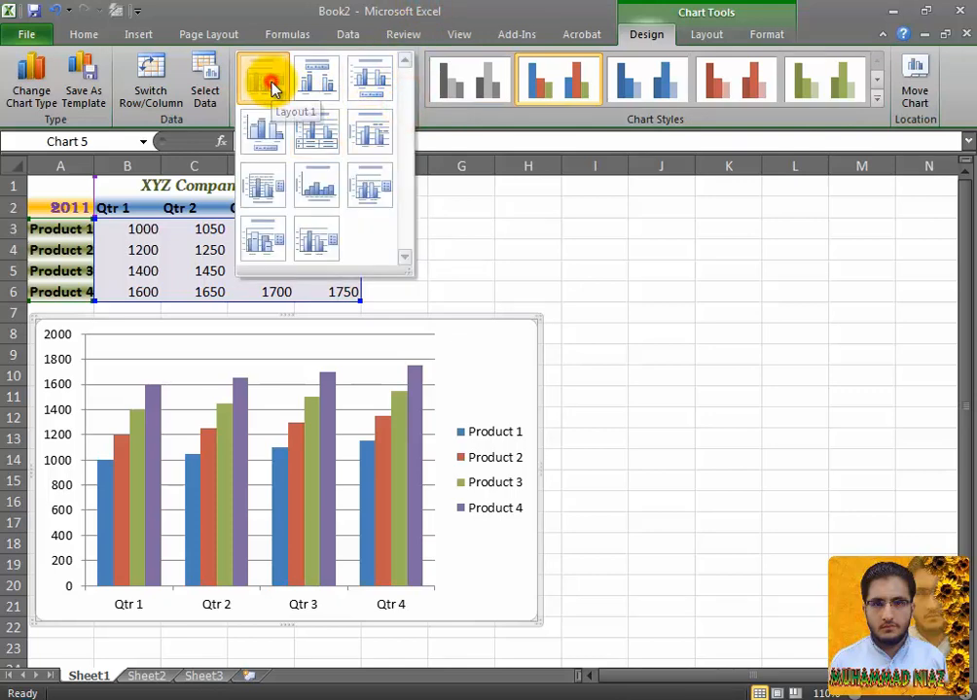
pyautogui.click(270, 82)
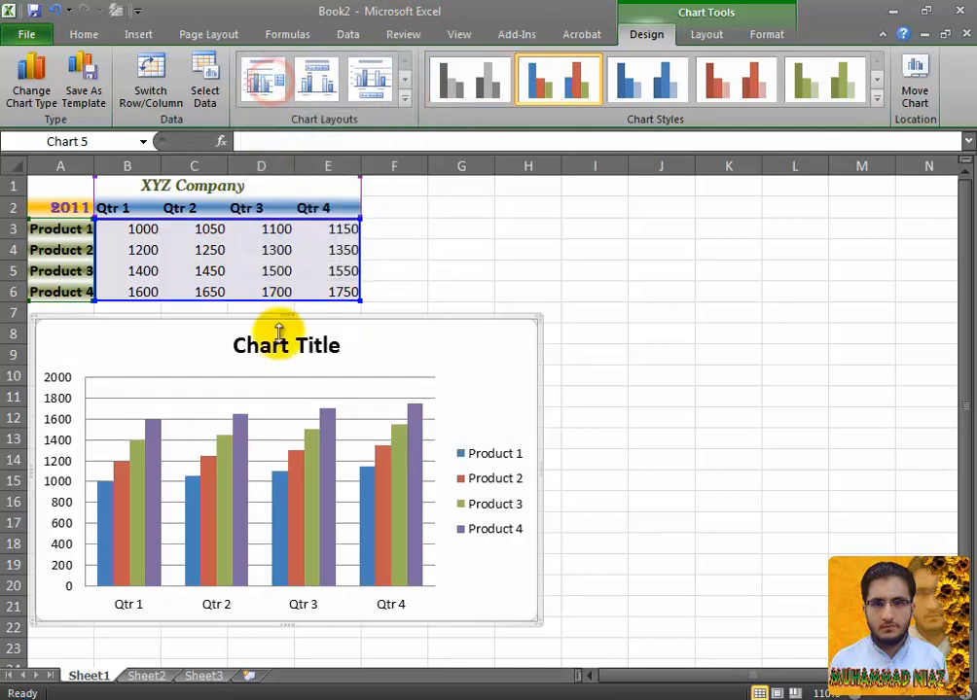
pyautogui.click(404, 101)
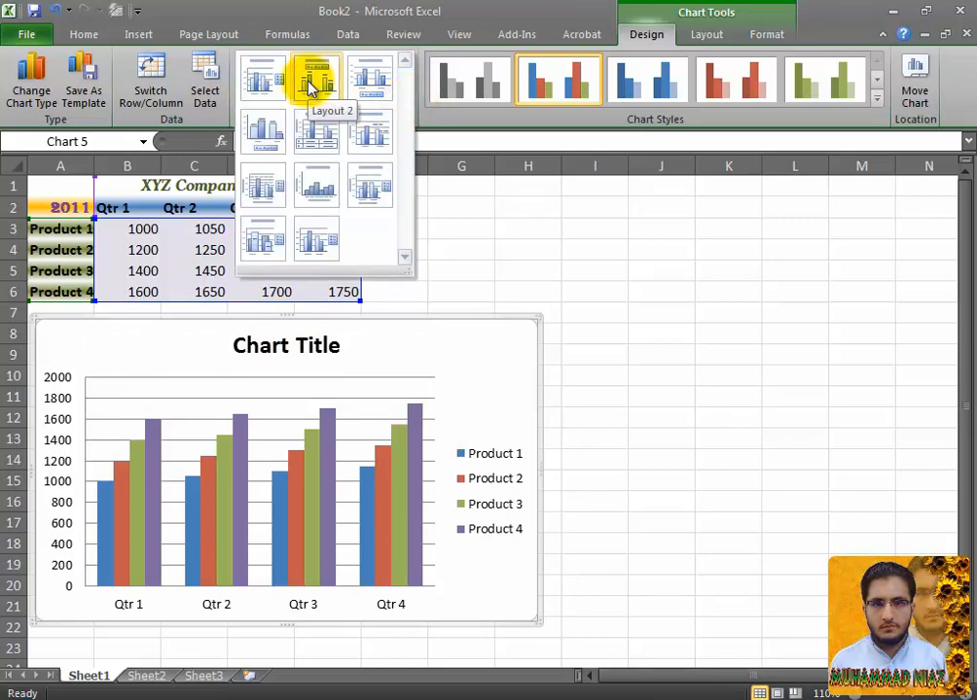
pyautogui.click(312, 88)
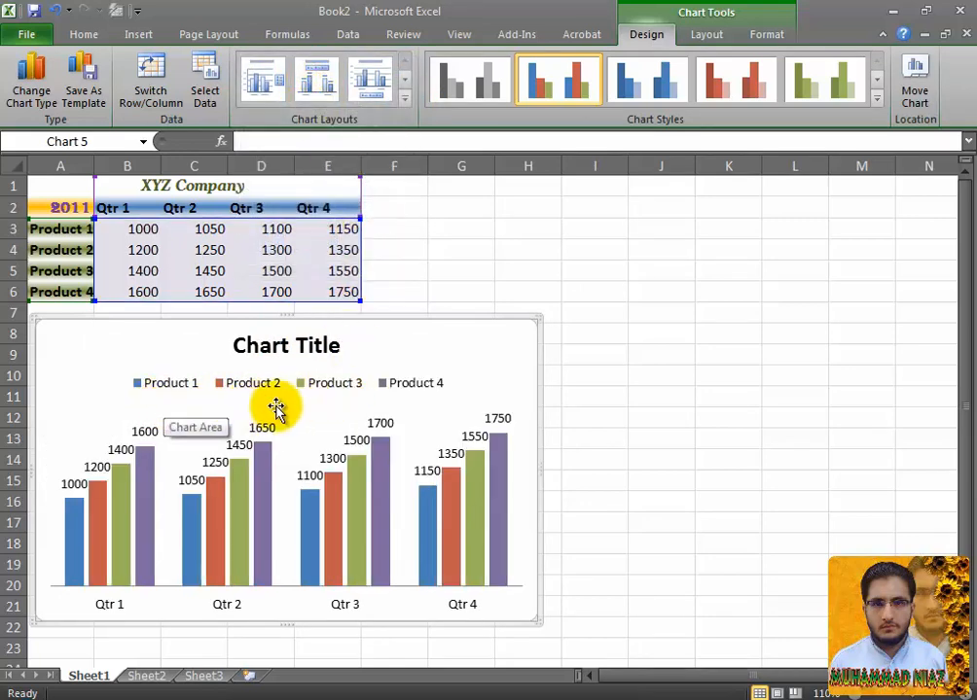
pyautogui.click(403, 100)
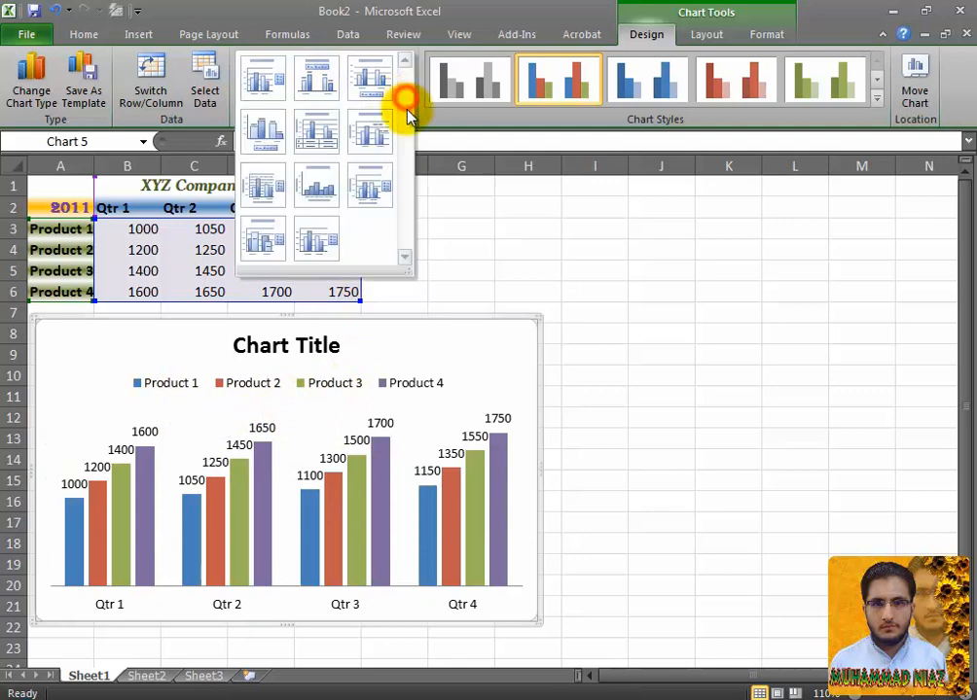
pyautogui.click(376, 98)
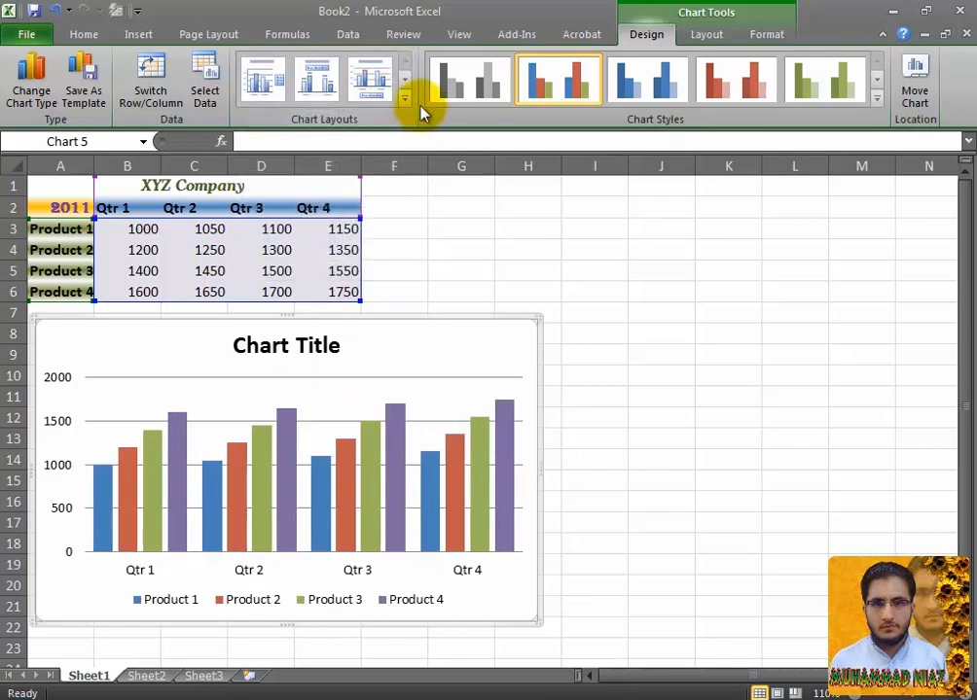
# Try Layout 8 with chart and axis titles on the chart and select the chart title
pyautogui.click(404, 100)
pyautogui.click(328, 187)
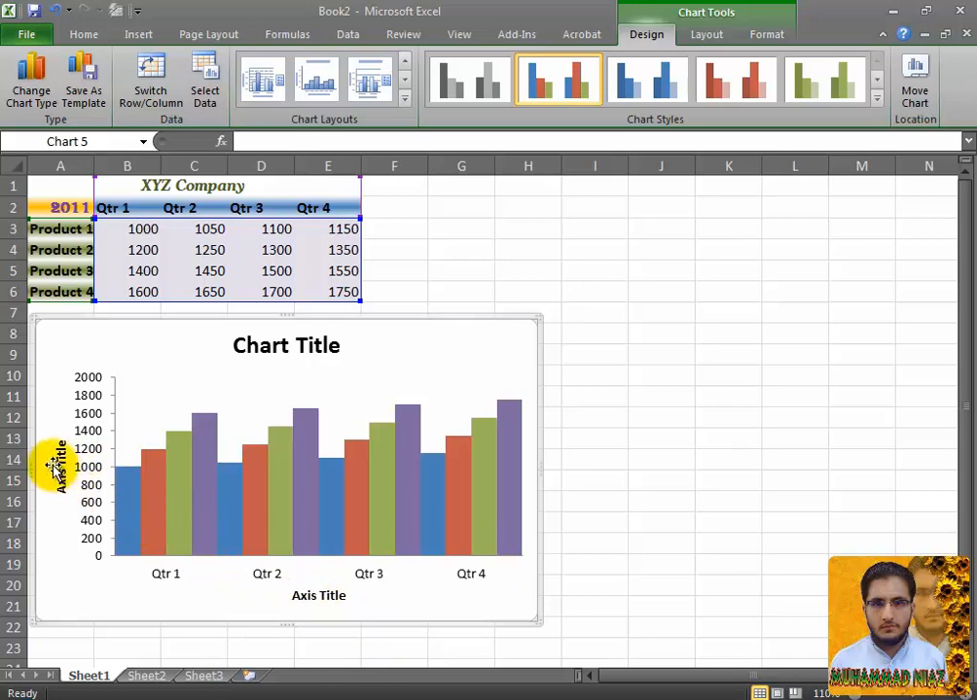
pyautogui.click(280, 344)
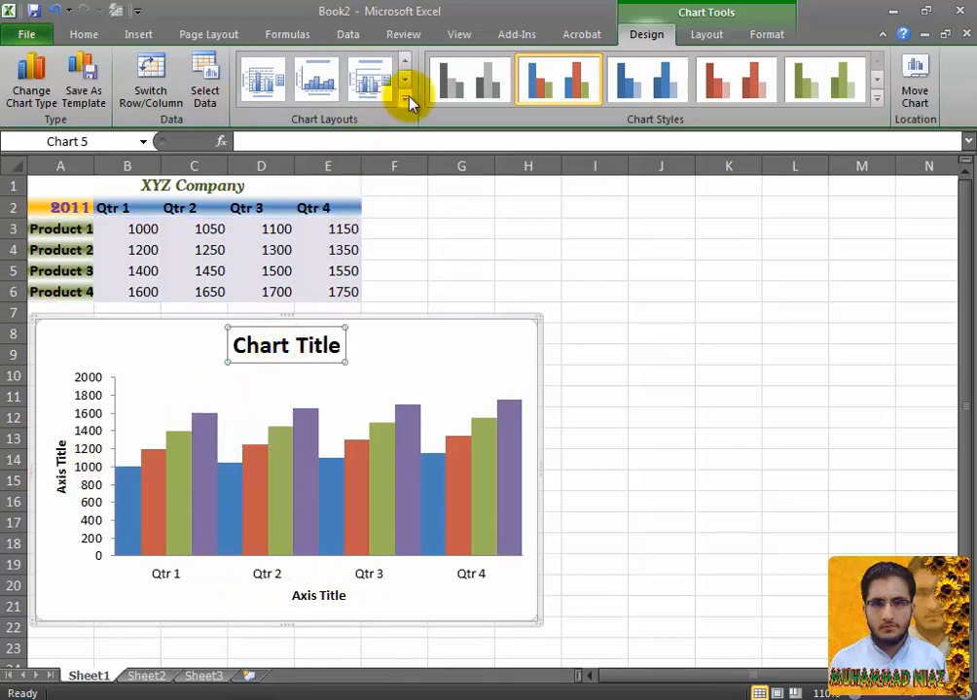
# Apply Layout 11, with the legend beside the plot and no titles, and select the Product 1 series
pyautogui.click(403, 97)
pyautogui.click(319, 235)
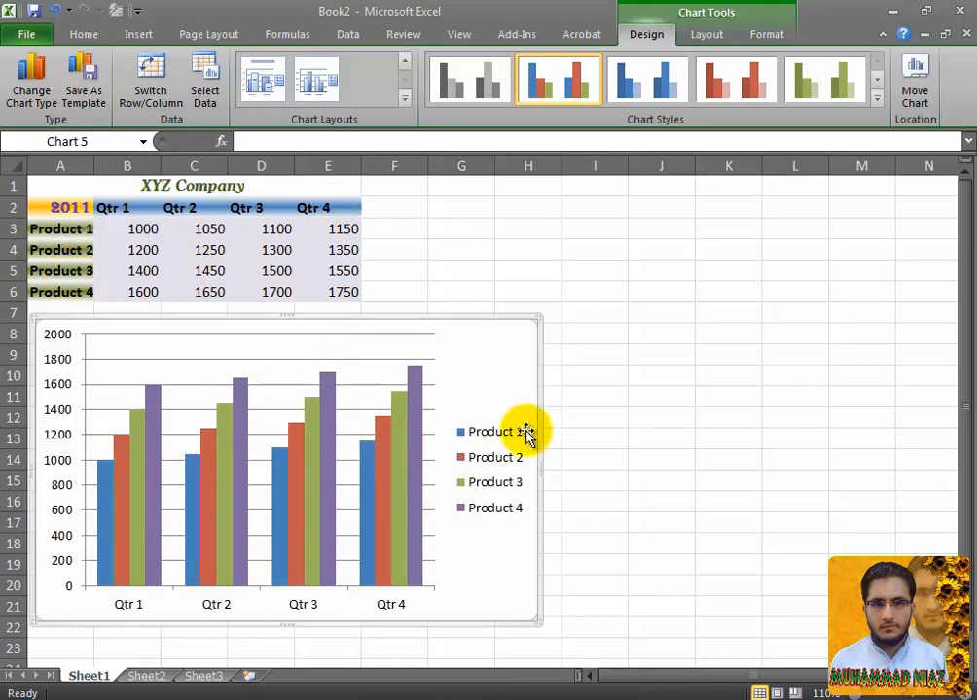
pyautogui.click(105, 493)
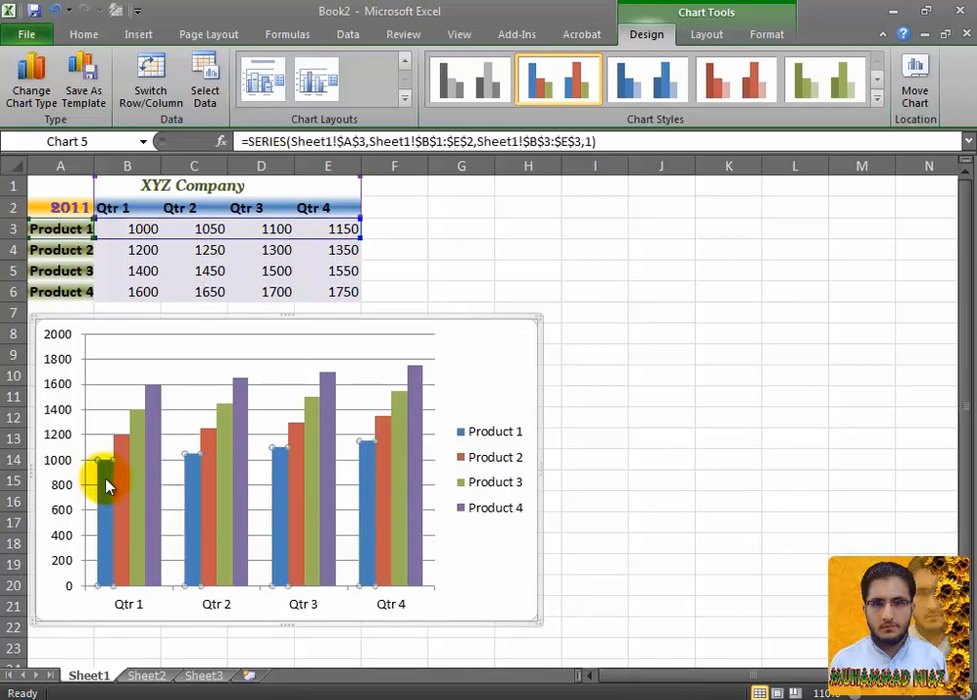
pyautogui.moveTo(106, 482)
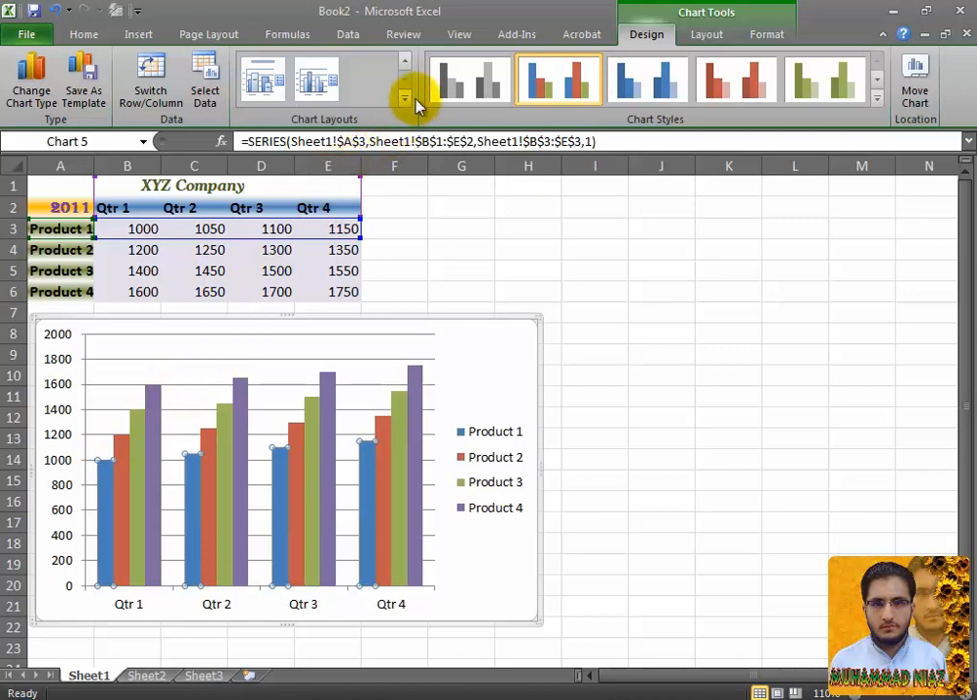
# Review the chart's data range, legend entries and axis labels in Select Data Source, and cancel without changes
pyautogui.click(204, 93)
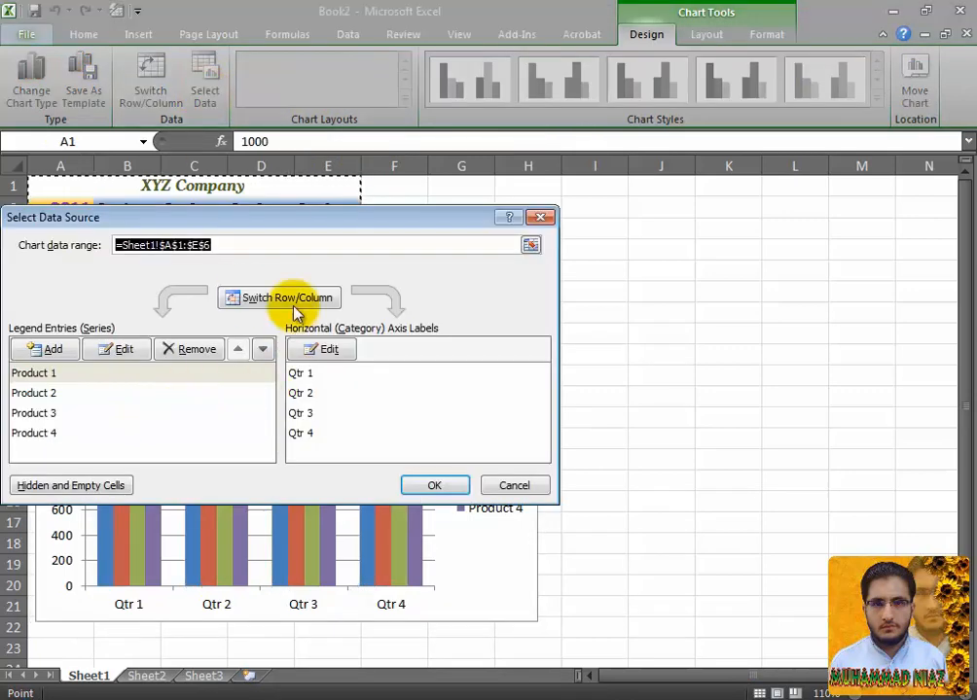
pyautogui.moveTo(311, 219); pyautogui.dragTo(526, 216)
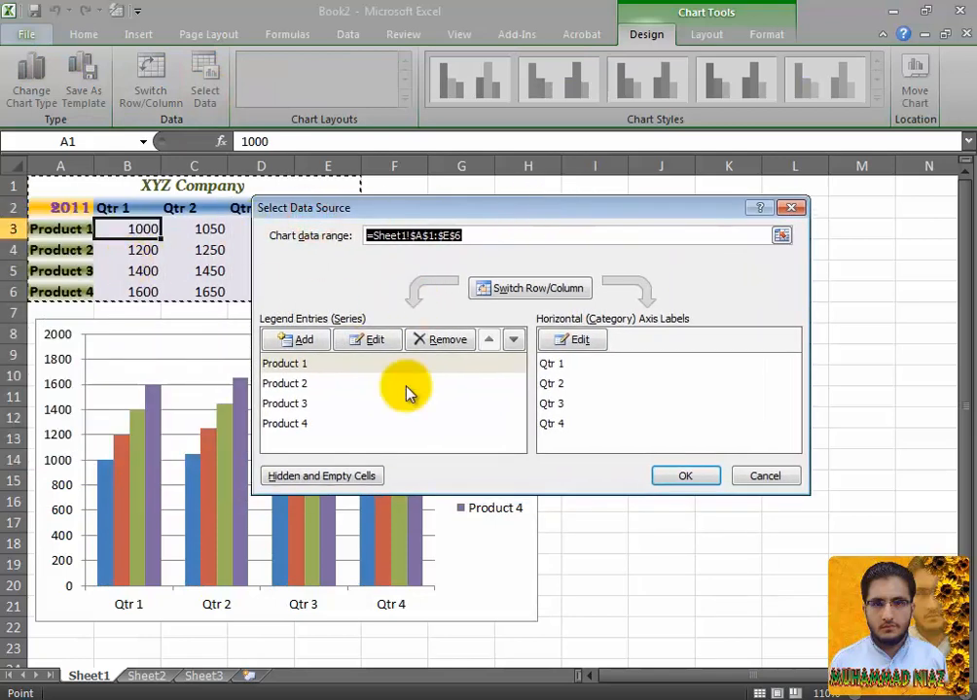
pyautogui.click(758, 473)
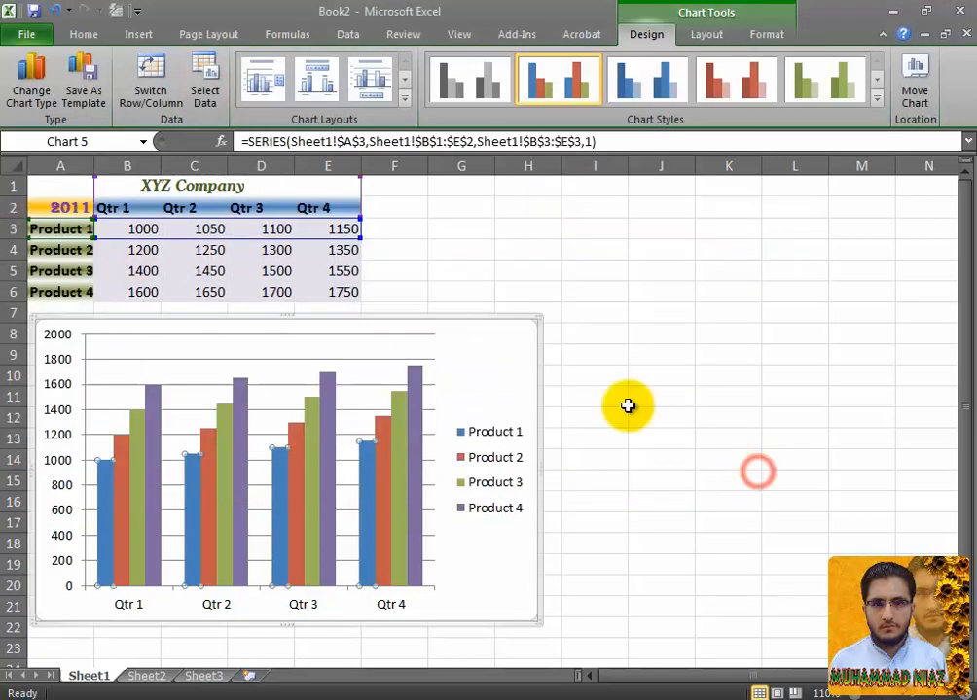
# Switch the chart's rows and columns and switch them back
pyautogui.click(154, 95)
pyautogui.click(157, 98)
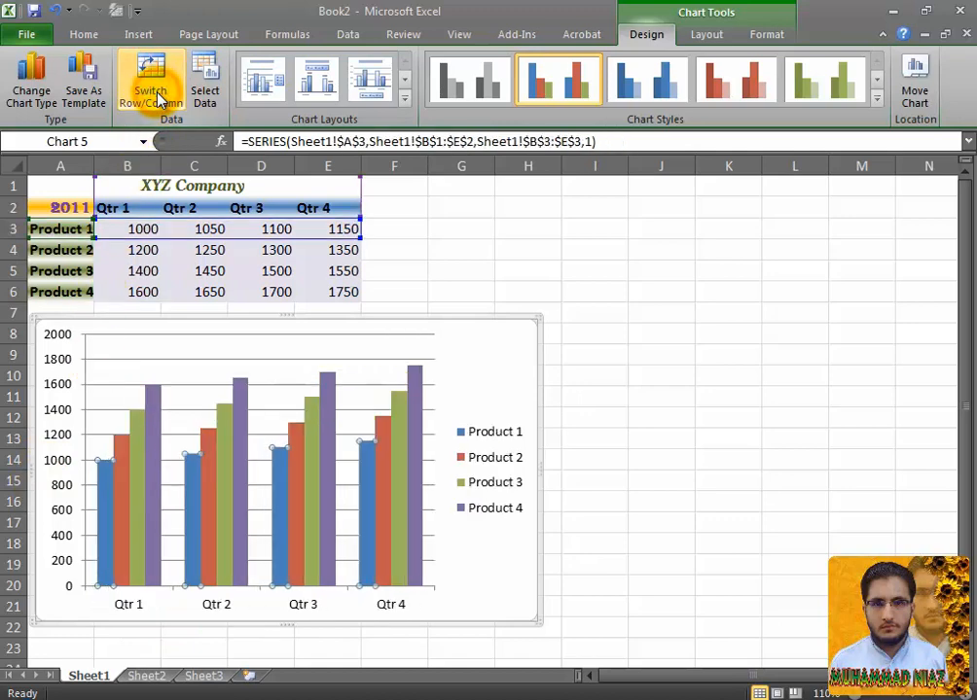
pyautogui.click(156, 98)
pyautogui.click(157, 99)
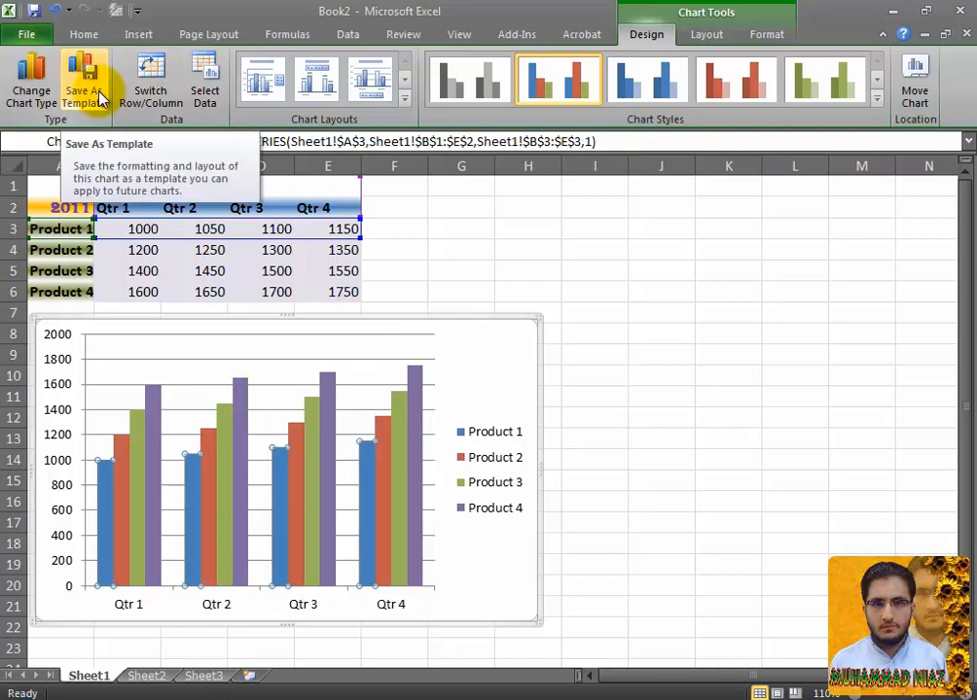
# Try changing the chart type of the selected Product 1 series to clustered bar
pyautogui.click(34, 107)
pyautogui.click(435, 304)
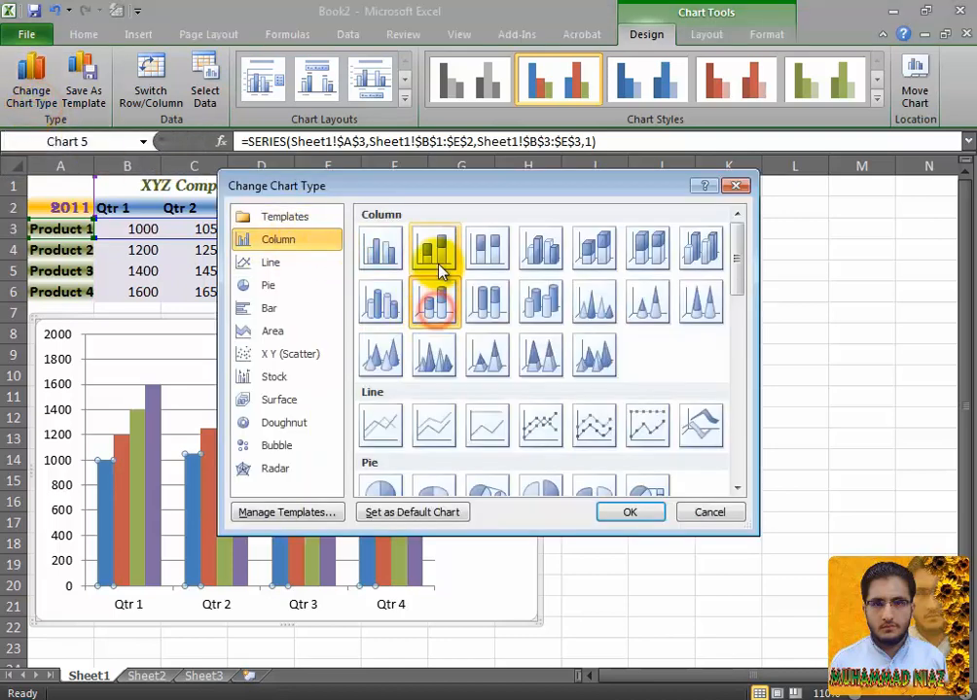
pyautogui.click(439, 253)
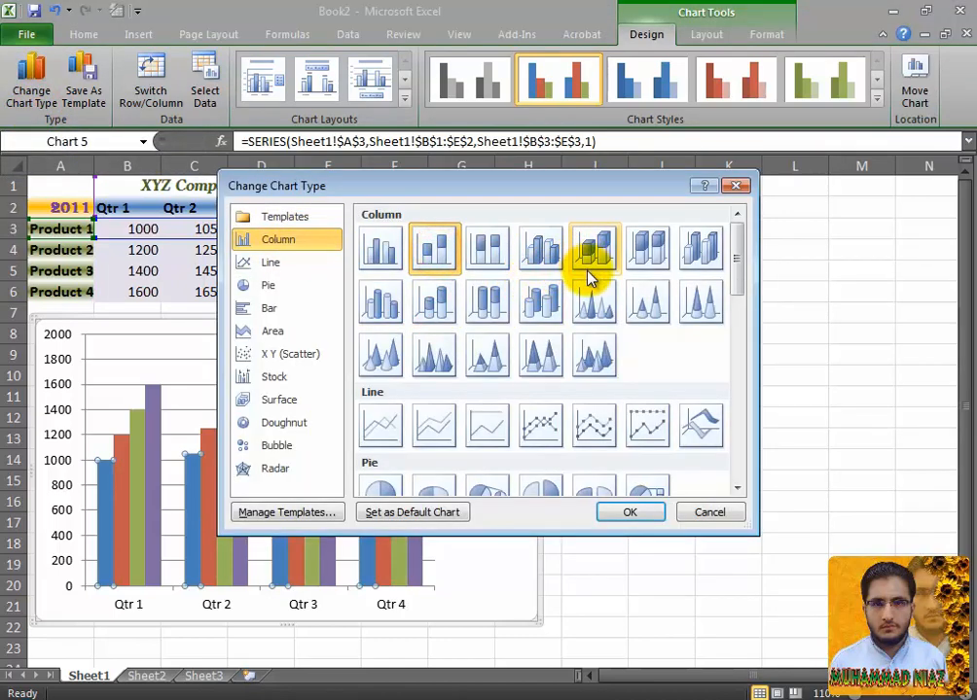
pyautogui.click(277, 261)
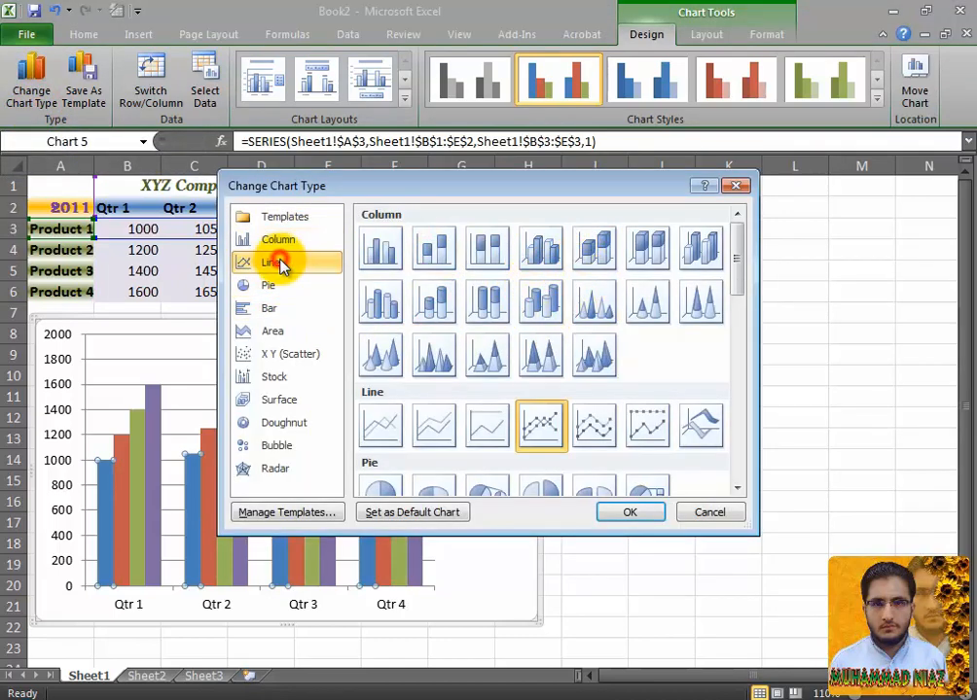
pyautogui.click(295, 313)
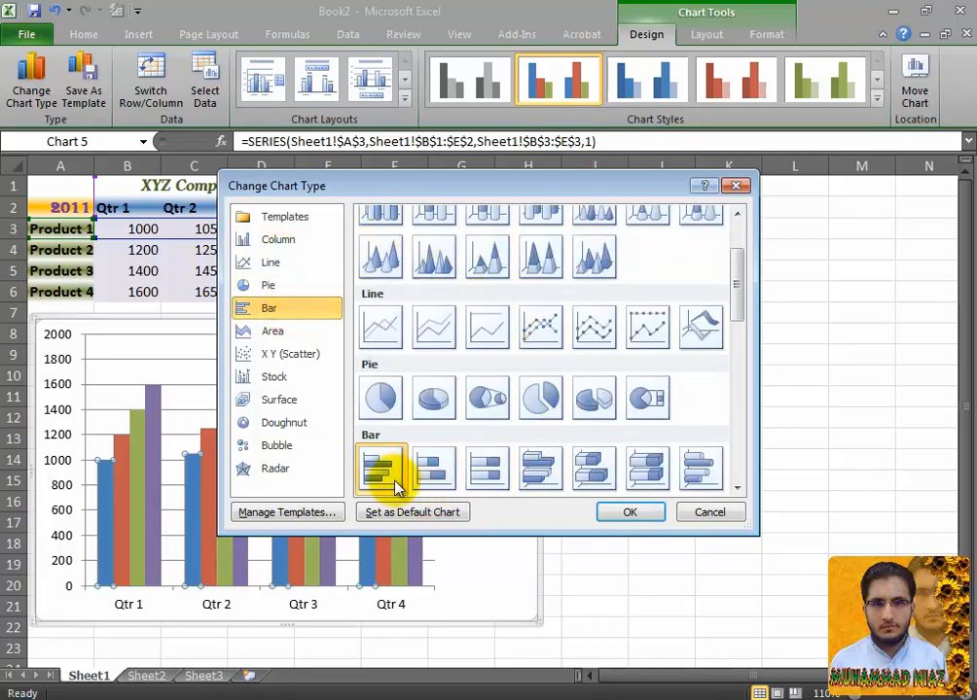
pyautogui.click(622, 512)
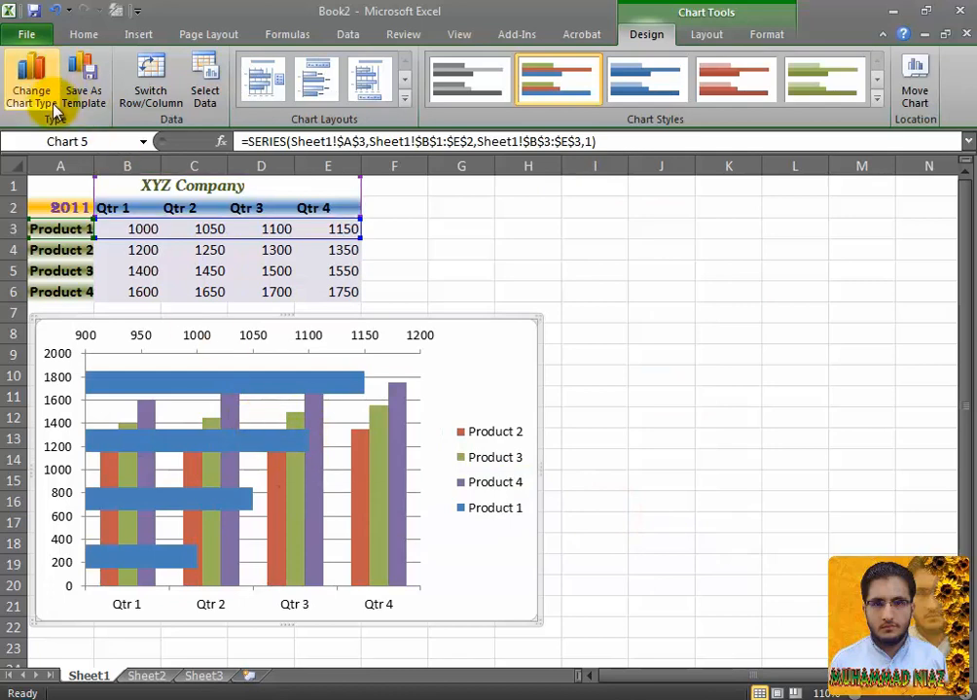
# Undo the chart type change on the Product 1 series
pyautogui.click(29, 85)
pyautogui.click(709, 513)
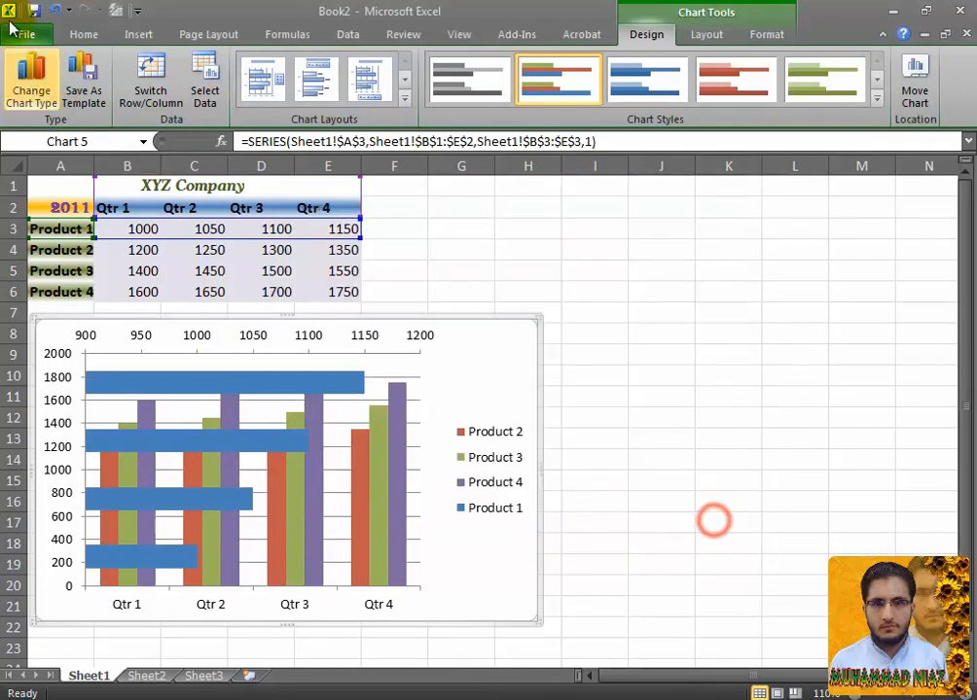
pyautogui.click(54, 12)
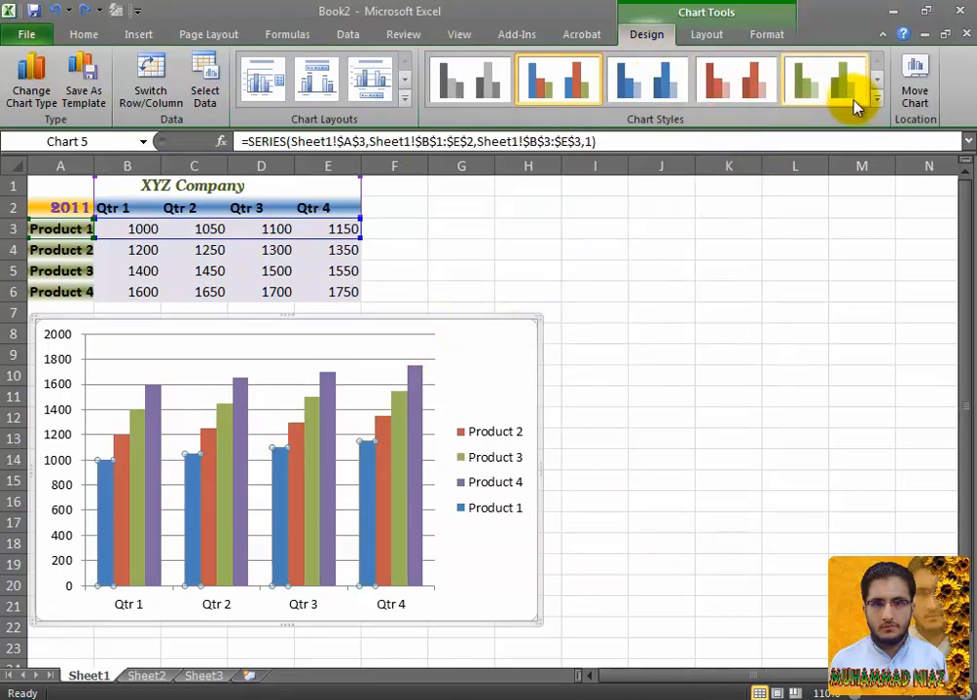
# Try the red chart style on a dark background, and settle on the multicoloured style with the same dark background
pyautogui.click(877, 101)
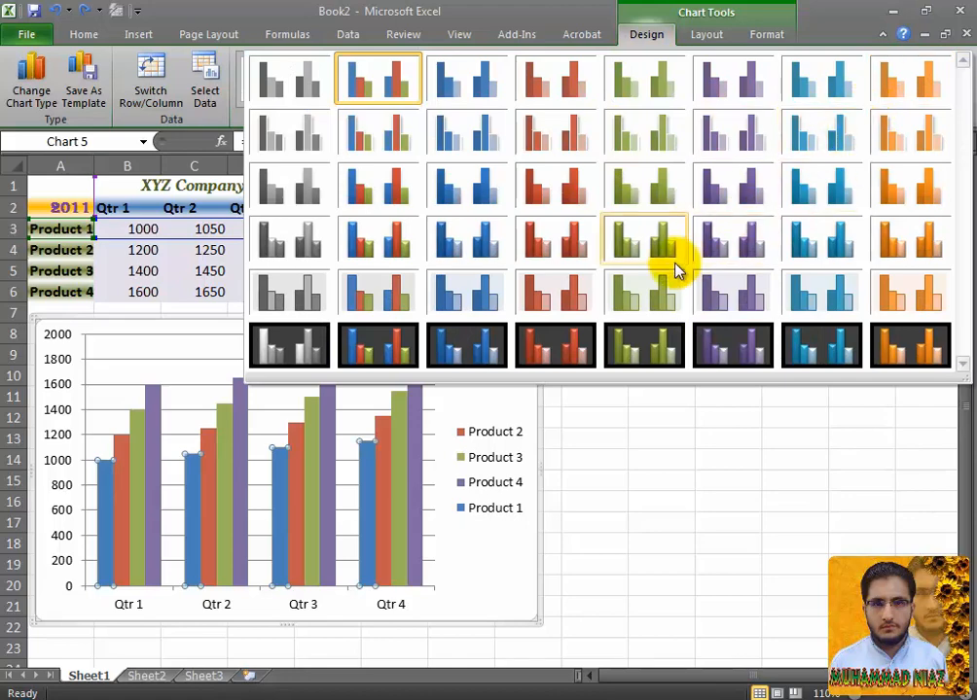
pyautogui.click(556, 350)
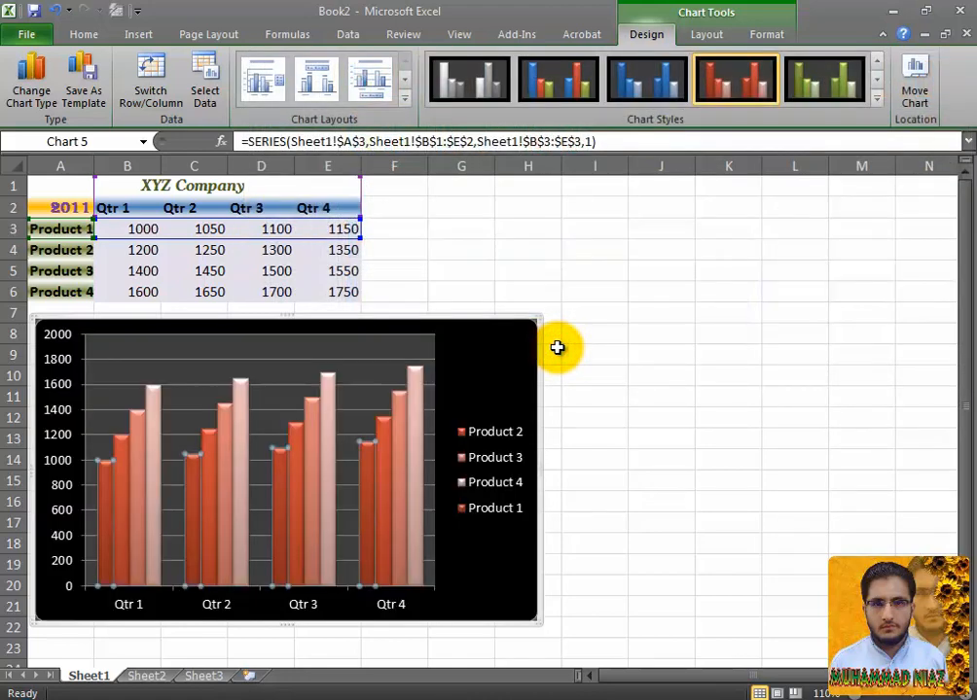
pyautogui.click(877, 101)
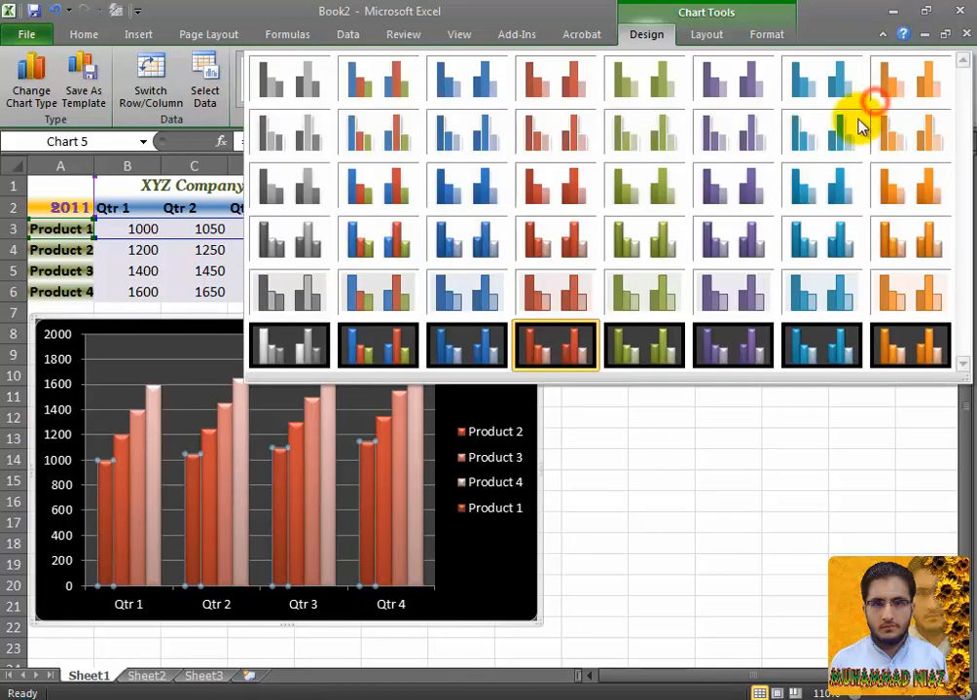
pyautogui.click(386, 359)
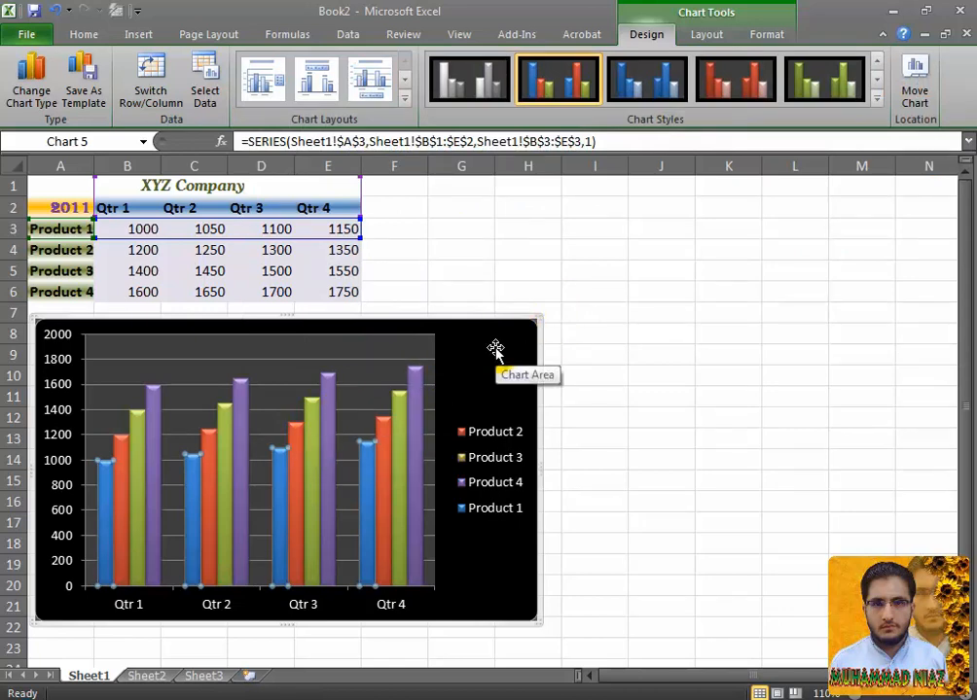
# Open the formatting of the Product 1 series and try a diagonal-stripe pattern, a gradient and a texture as its fill
pyautogui.click(713, 37)
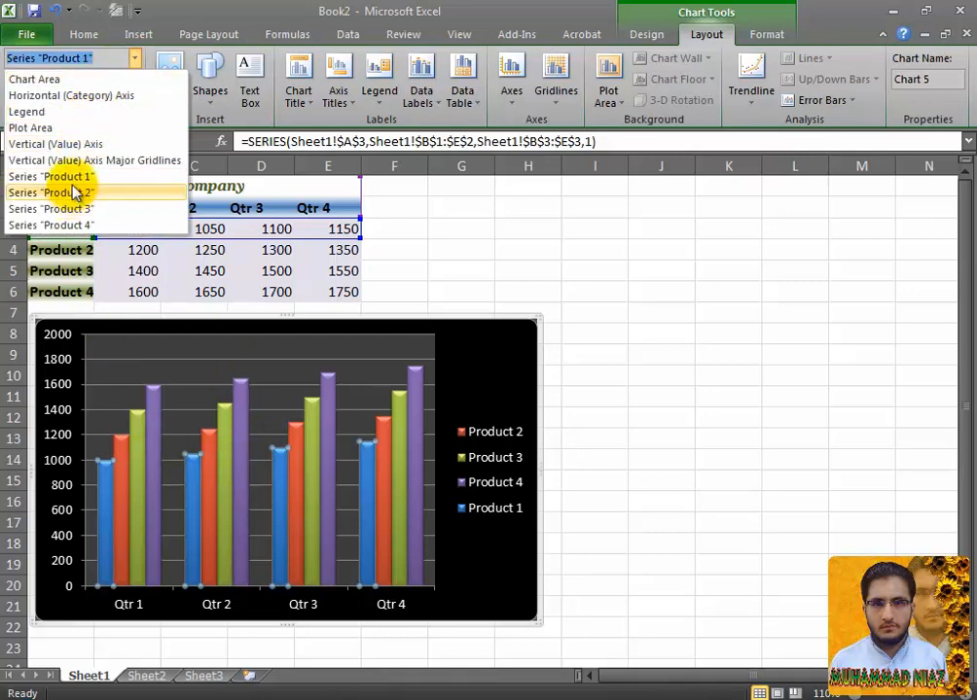
pyautogui.click(170, 10)
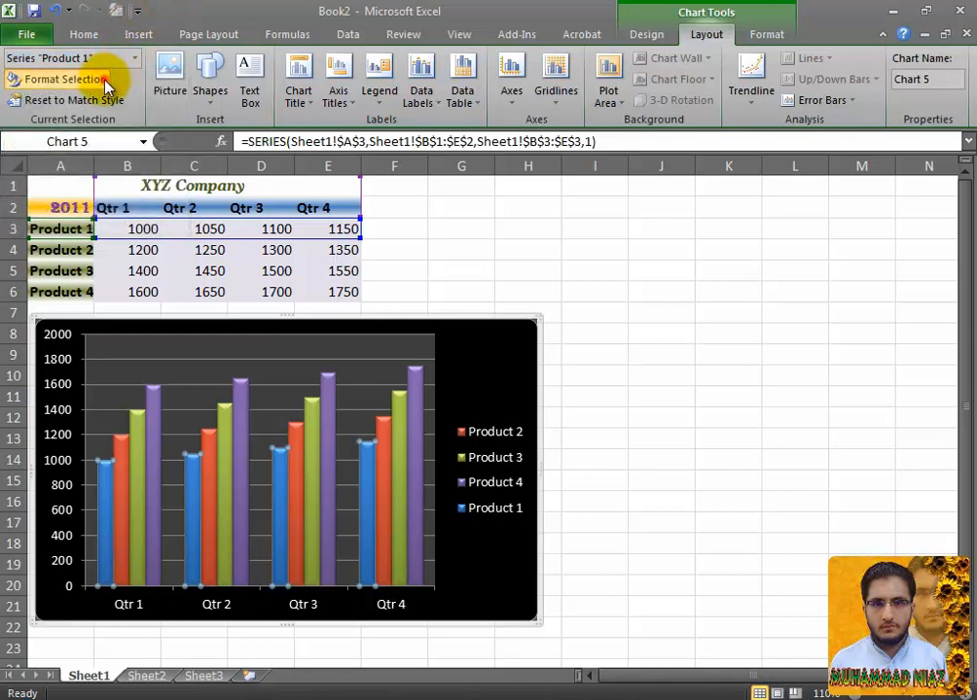
pyautogui.click(105, 81)
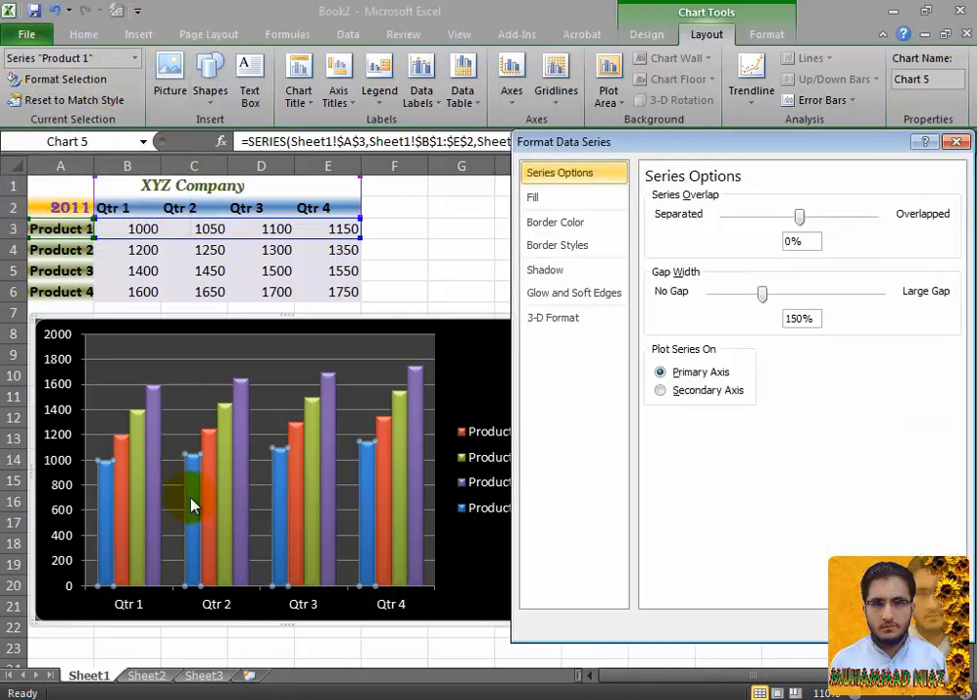
pyautogui.moveTo(191, 505)
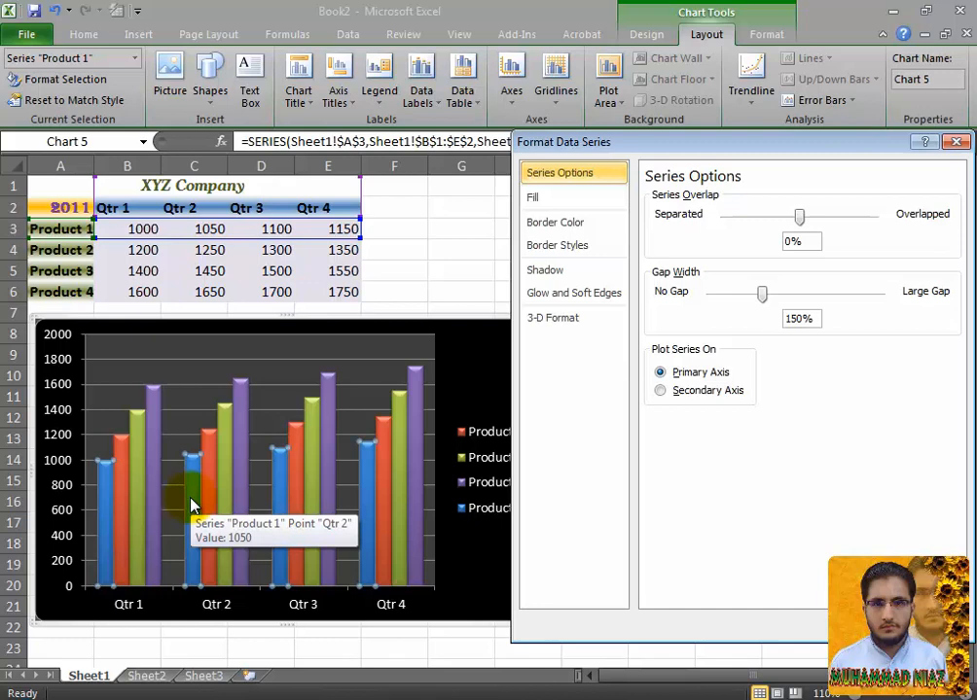
pyautogui.click(572, 199)
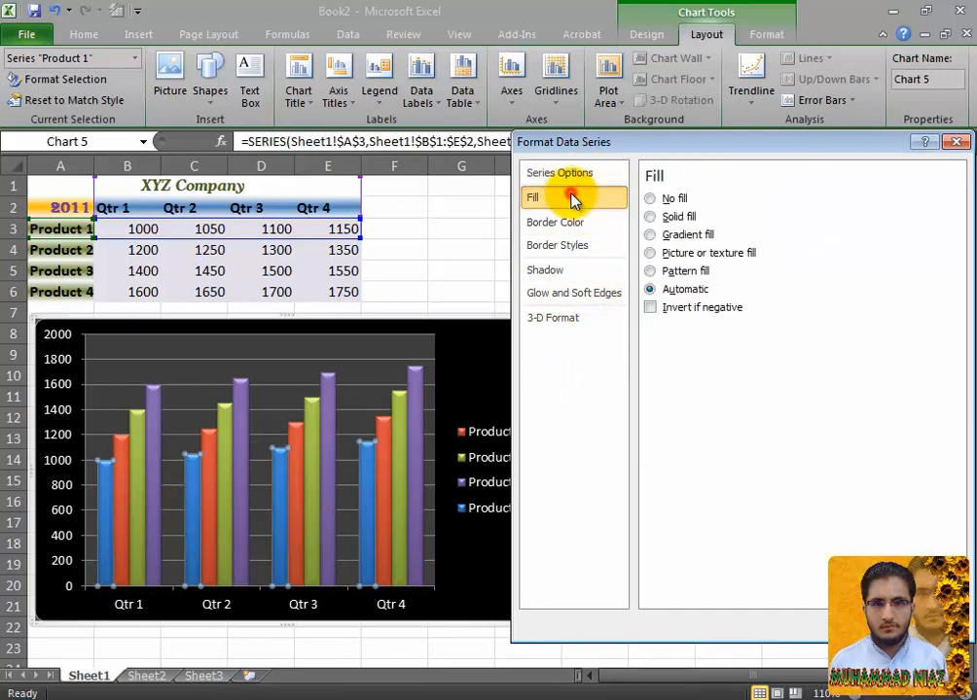
pyautogui.click(664, 273)
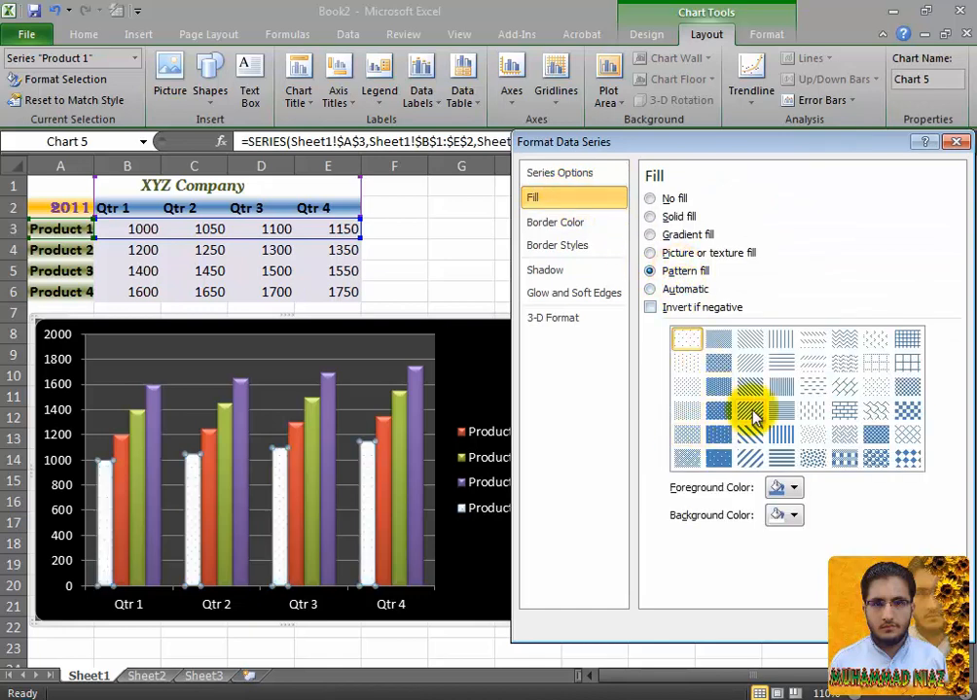
pyautogui.click(750, 412)
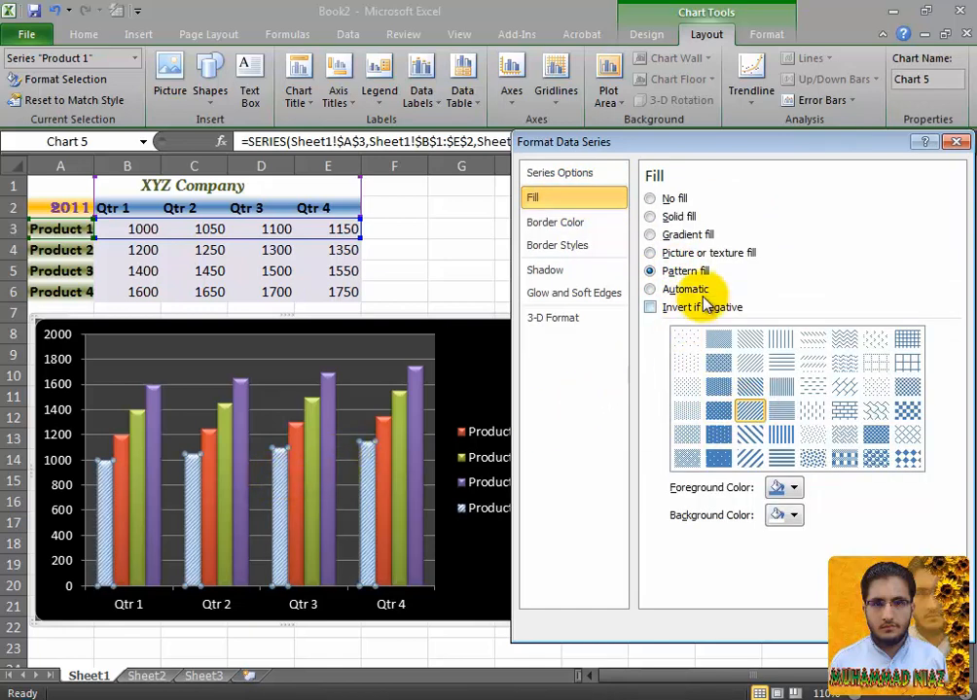
pyautogui.click(689, 234)
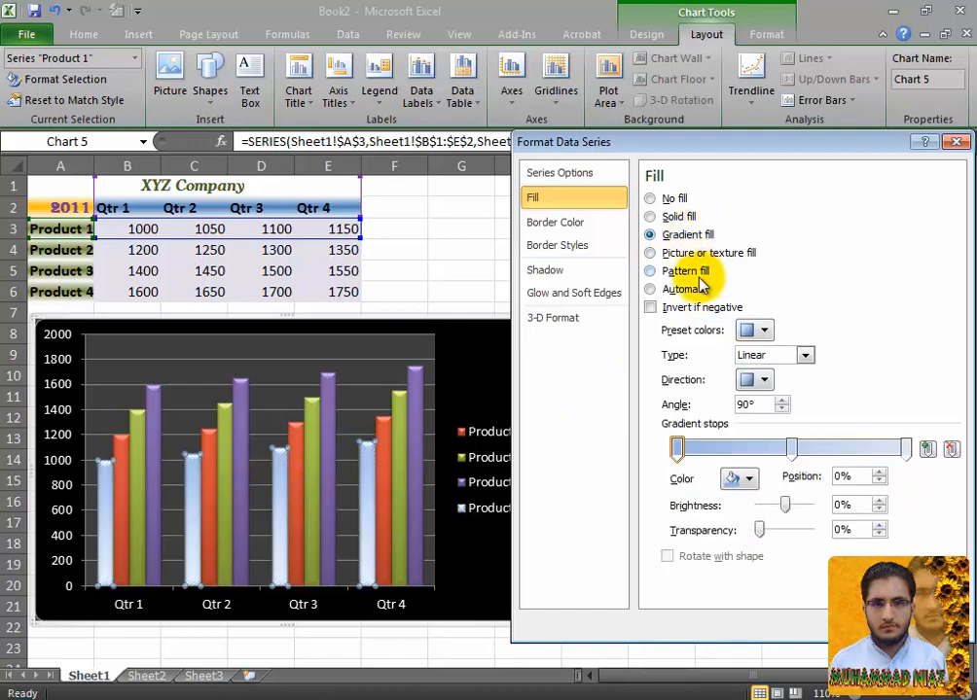
pyautogui.click(689, 255)
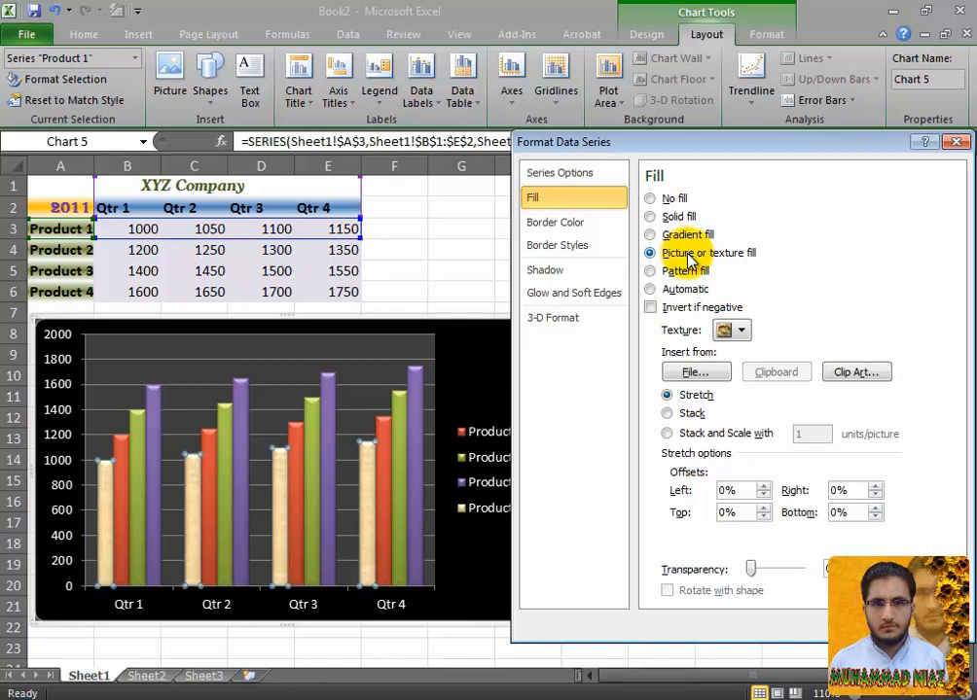
# Give the Product 1 series a solid yellow fill
pyautogui.click(679, 217)
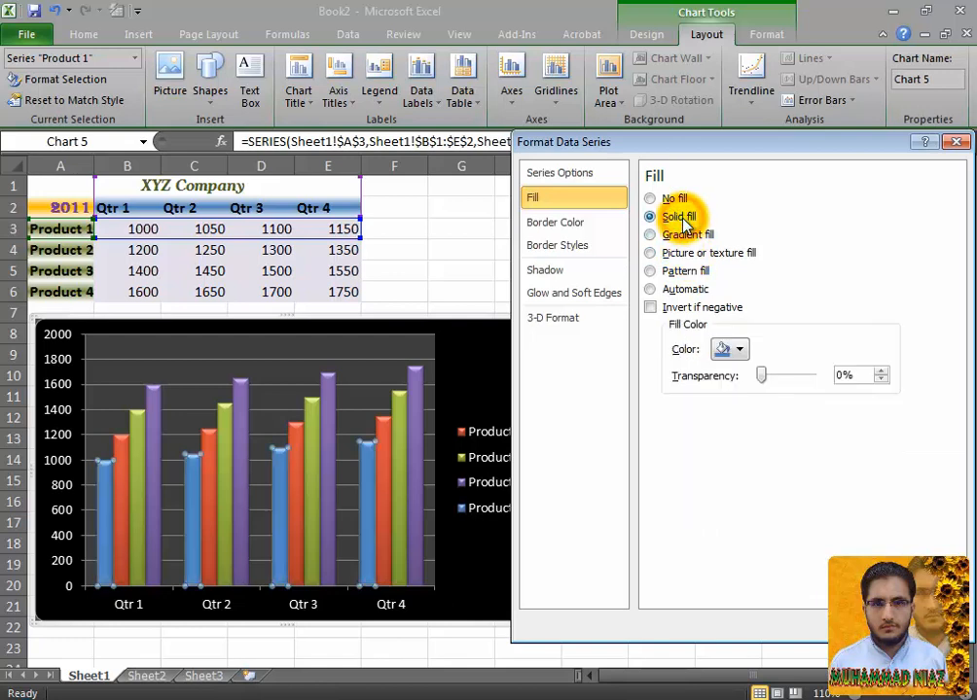
pyautogui.click(737, 350)
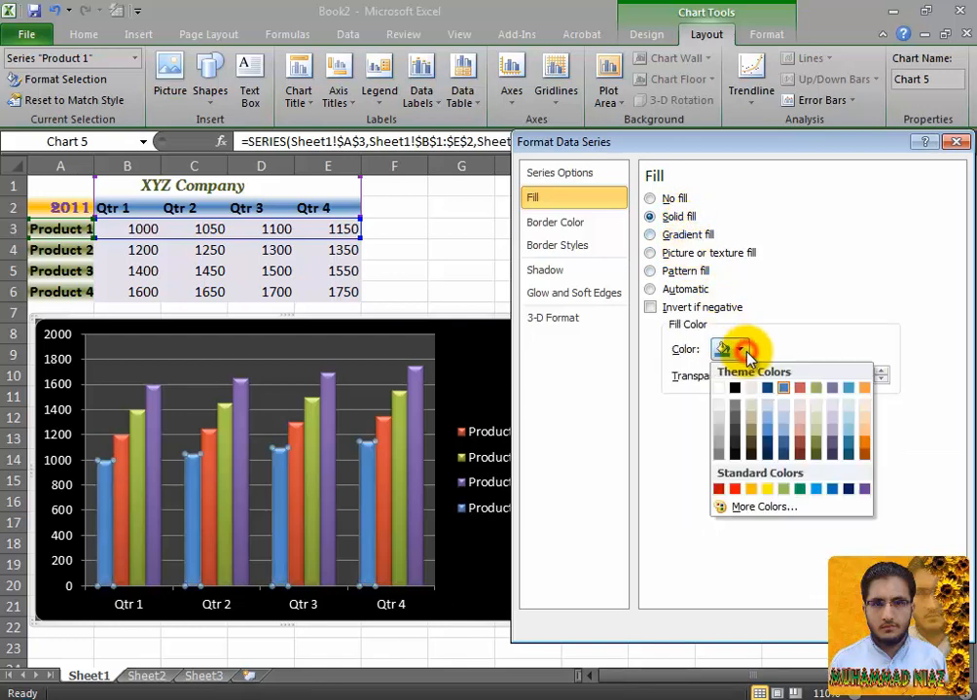
pyautogui.click(773, 490)
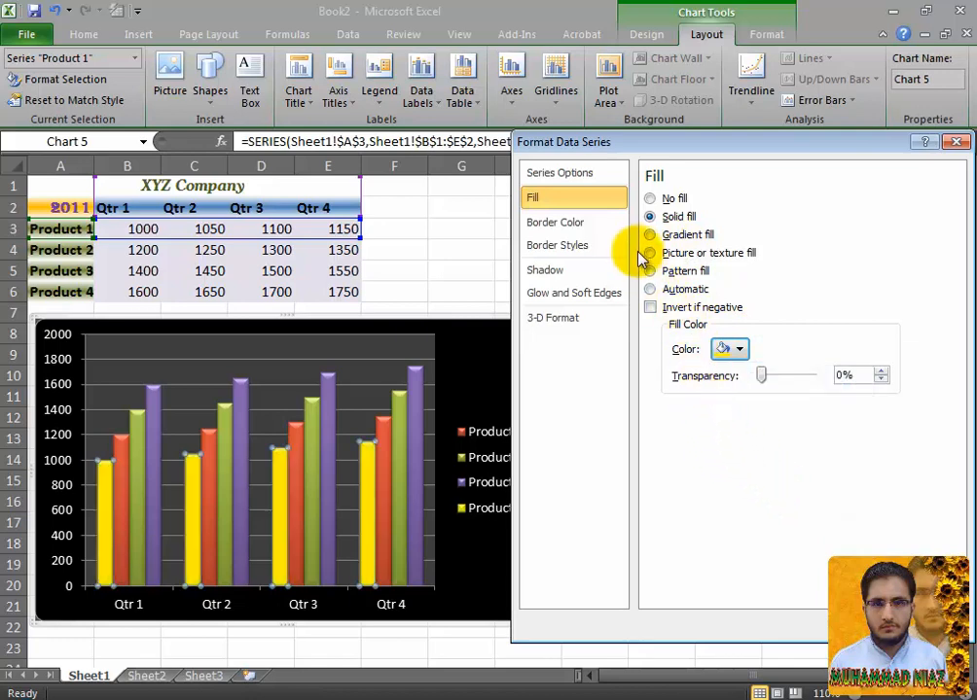
# Fill the Product 1 series with a preset rainbow gradient running from pink through yellow and green to blue
pyautogui.click(668, 236)
pyautogui.click(790, 448)
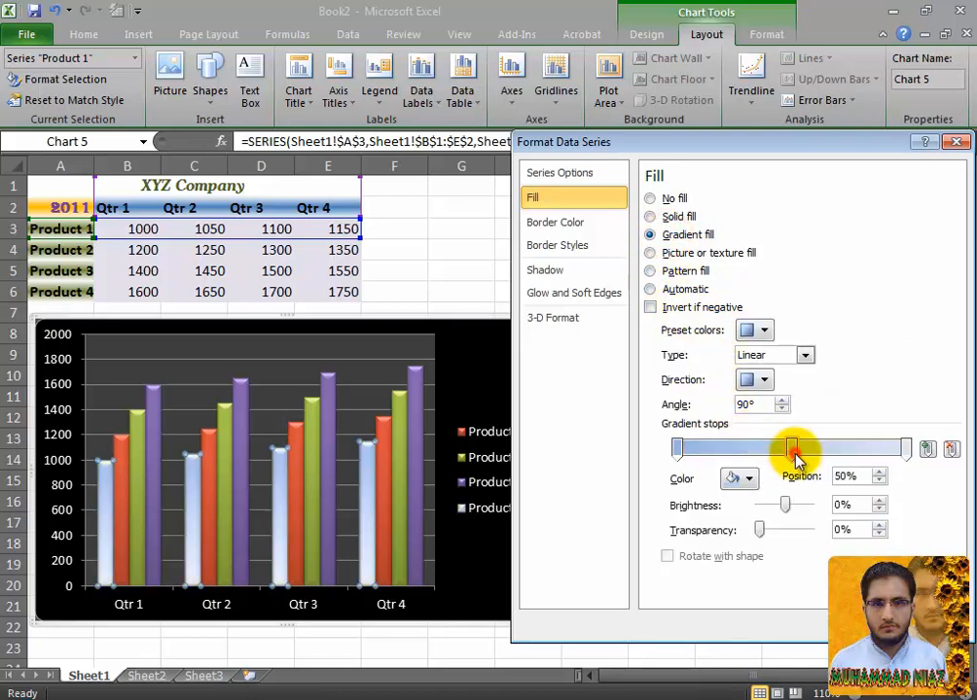
pyautogui.click(763, 330)
pyautogui.click(799, 490)
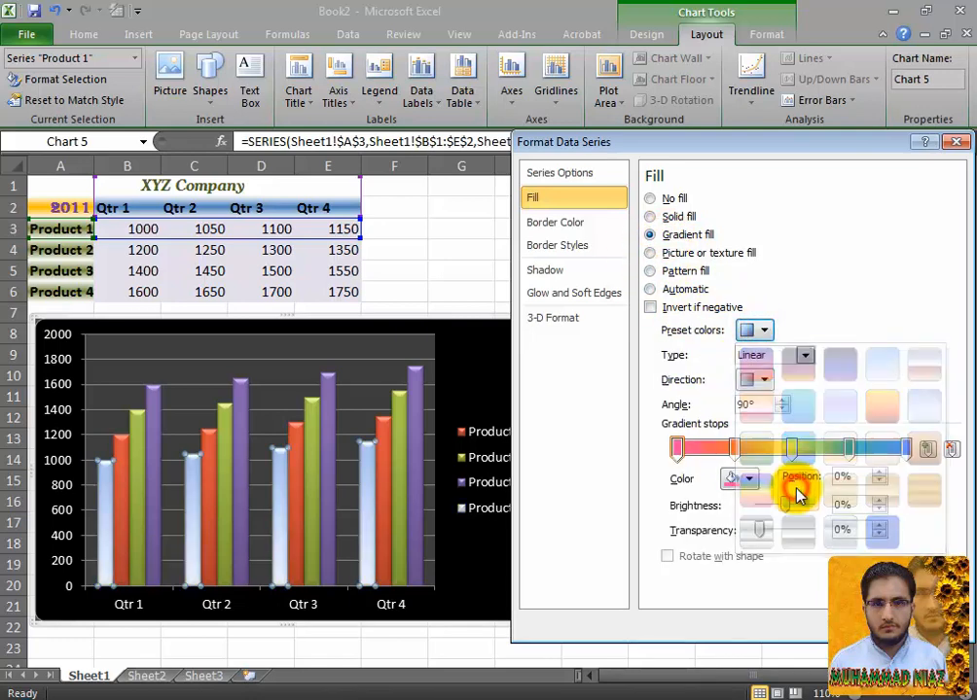
# Try a gradient line as the Product 1 series border, and switch the border to a solid line
pyautogui.click(583, 224)
pyautogui.click(658, 239)
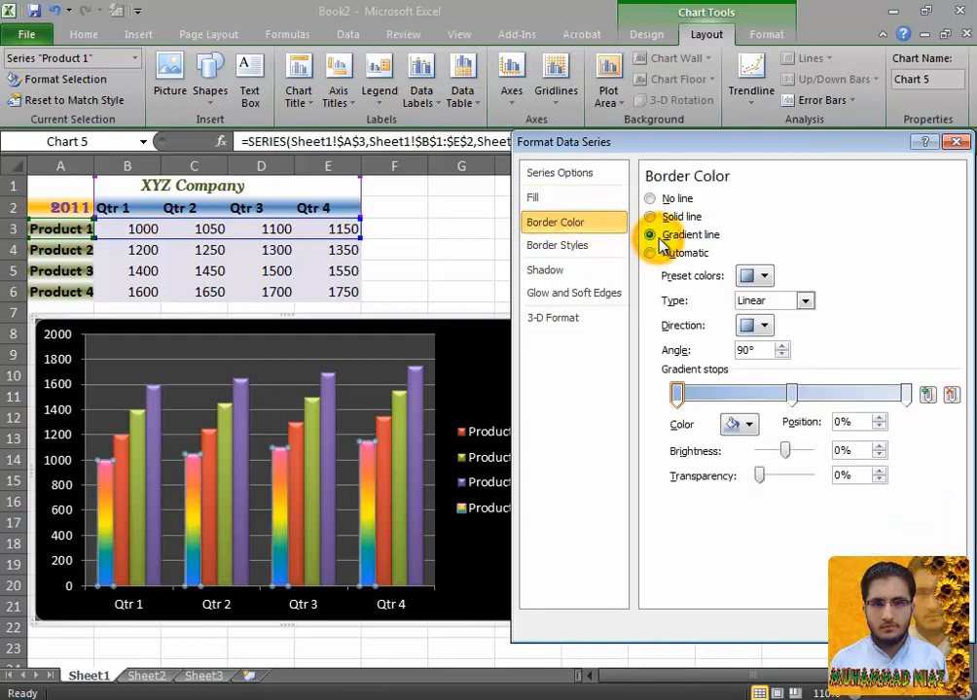
pyautogui.click(664, 219)
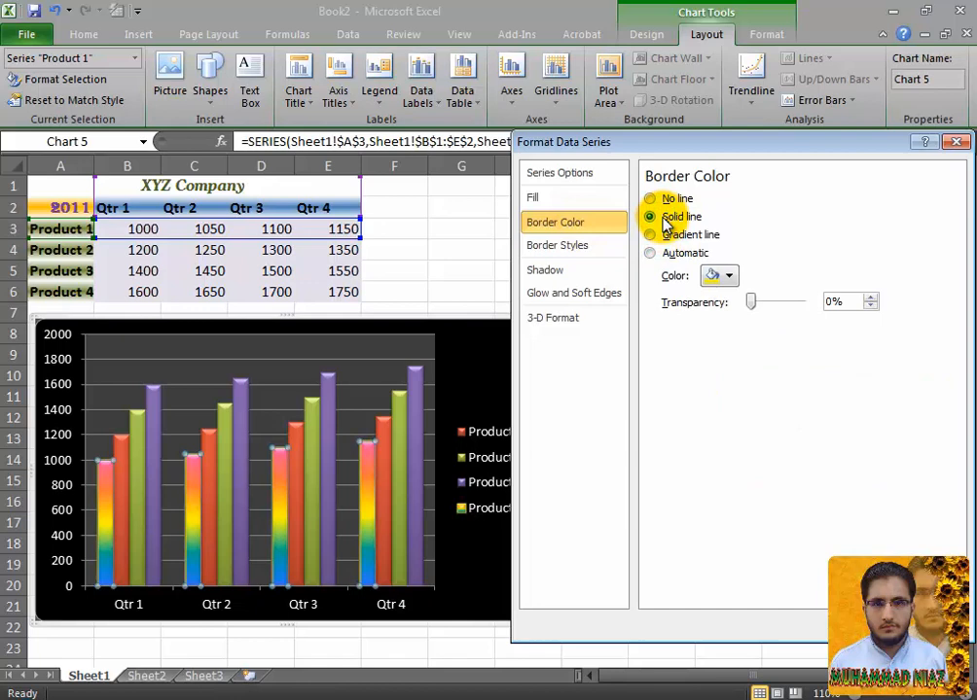
# Review the compound and dash types available for the Product 1 series border
pyautogui.click(586, 246)
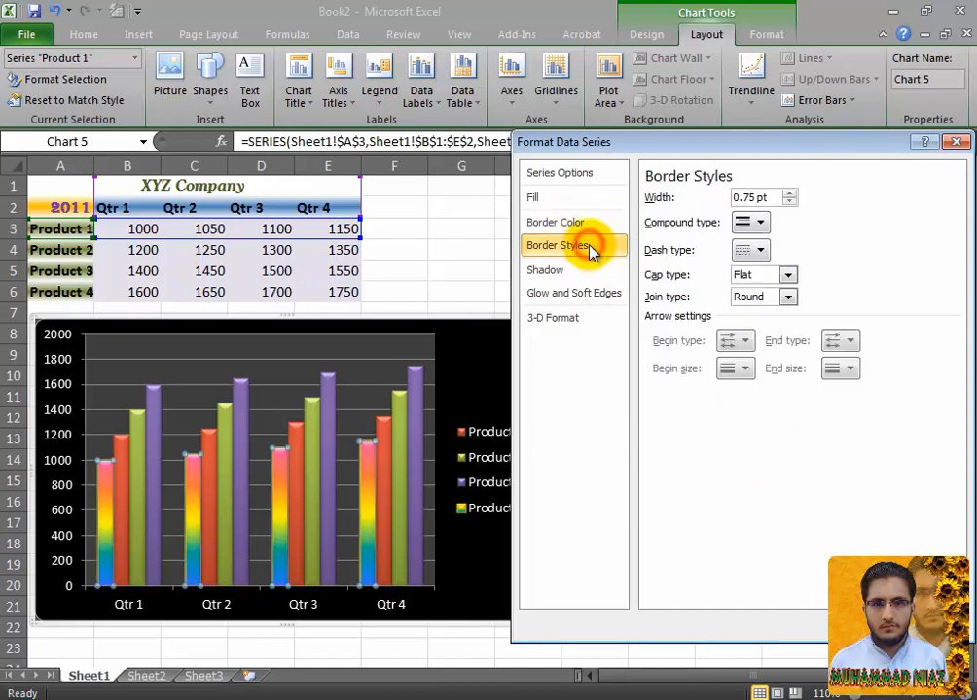
pyautogui.click(764, 223)
pyautogui.click(817, 218)
pyautogui.click(765, 254)
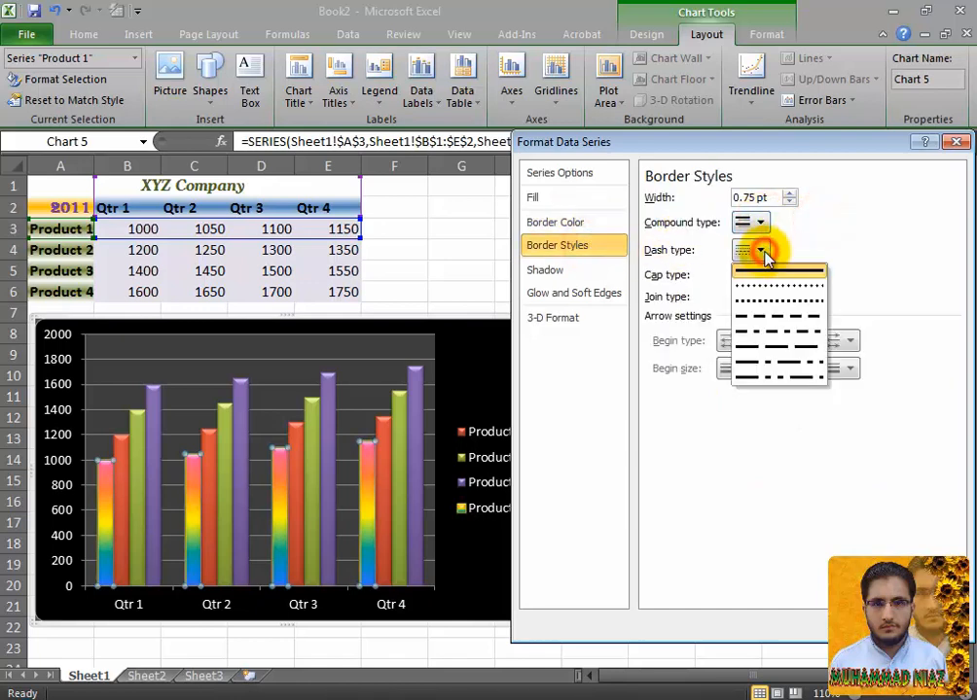
pyautogui.click(789, 233)
# Apply a perspective shadow preset to the Product 1 series and set the shadow color to yellow
pyautogui.click(603, 273)
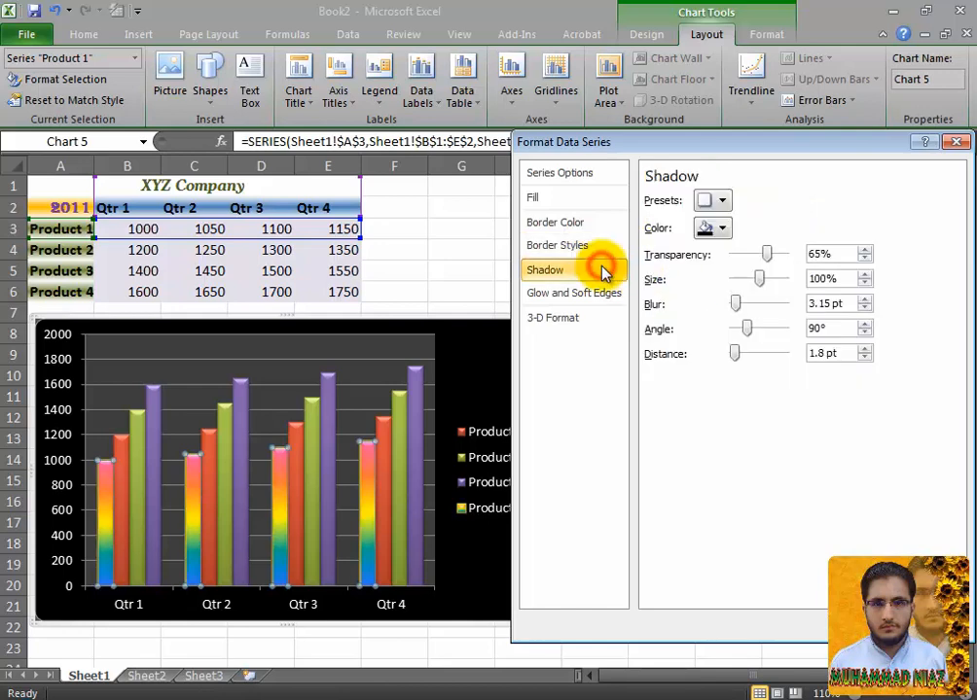
pyautogui.click(720, 200)
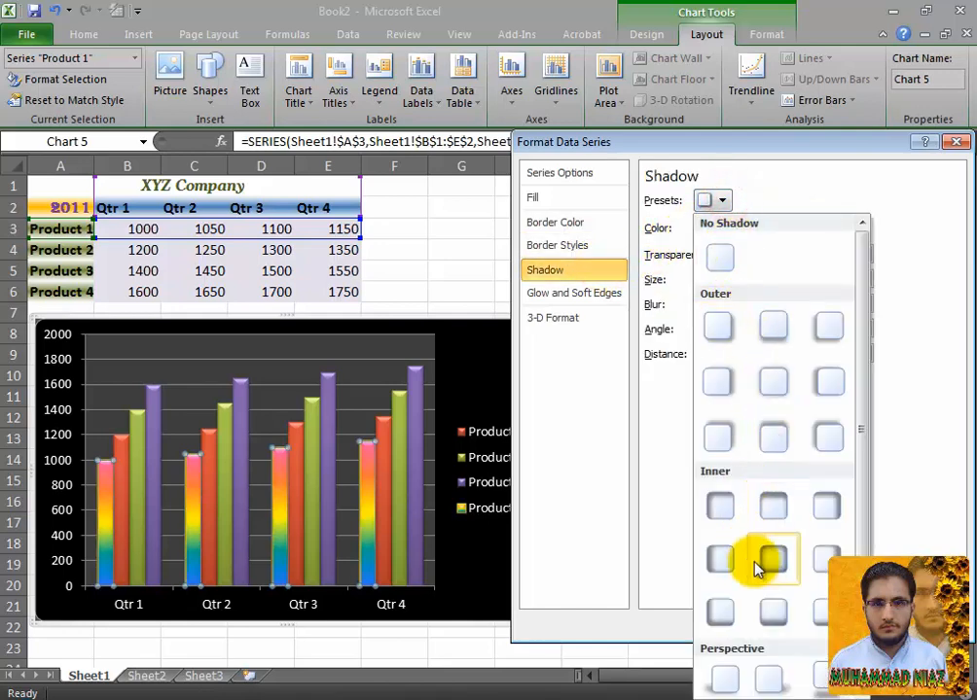
pyautogui.click(822, 678)
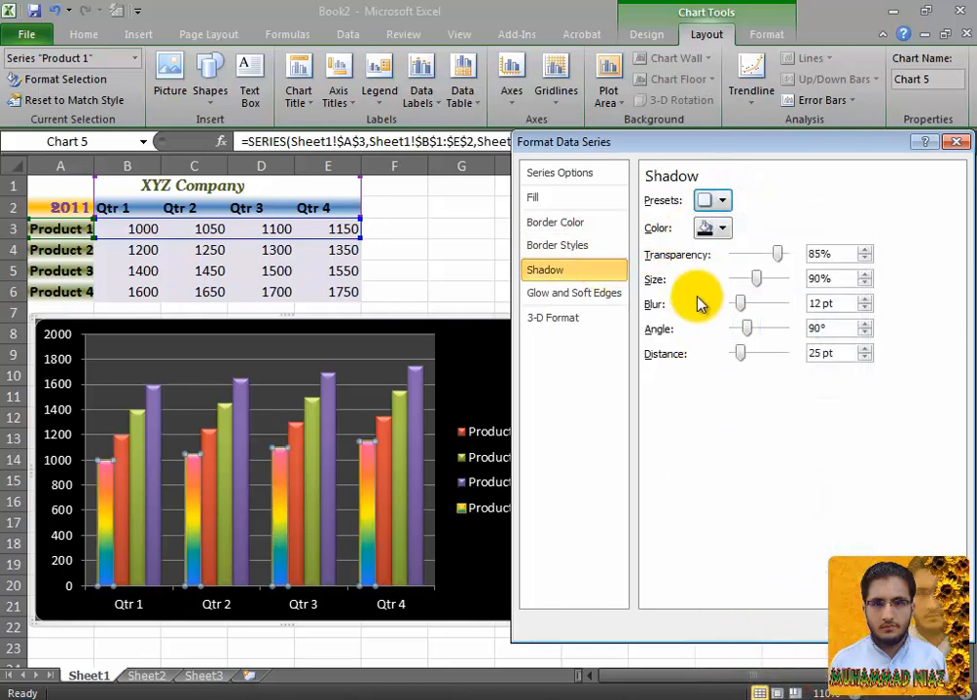
pyautogui.click(721, 228)
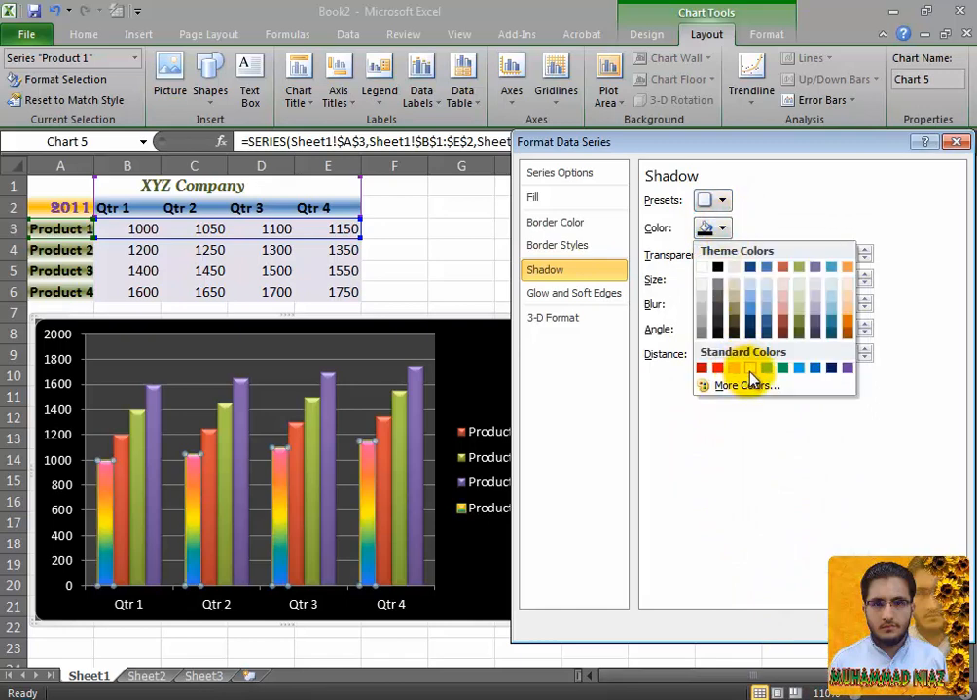
pyautogui.click(750, 370)
# Apply the 18 pt green glow preset to the Product 1 series
pyautogui.click(569, 295)
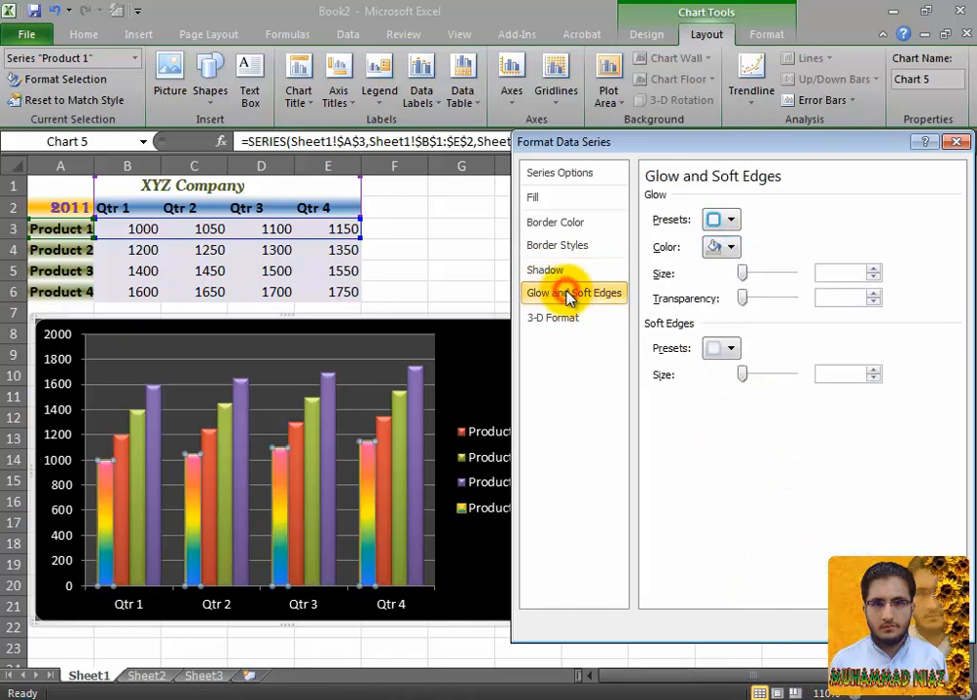
pyautogui.click(730, 222)
pyautogui.click(790, 510)
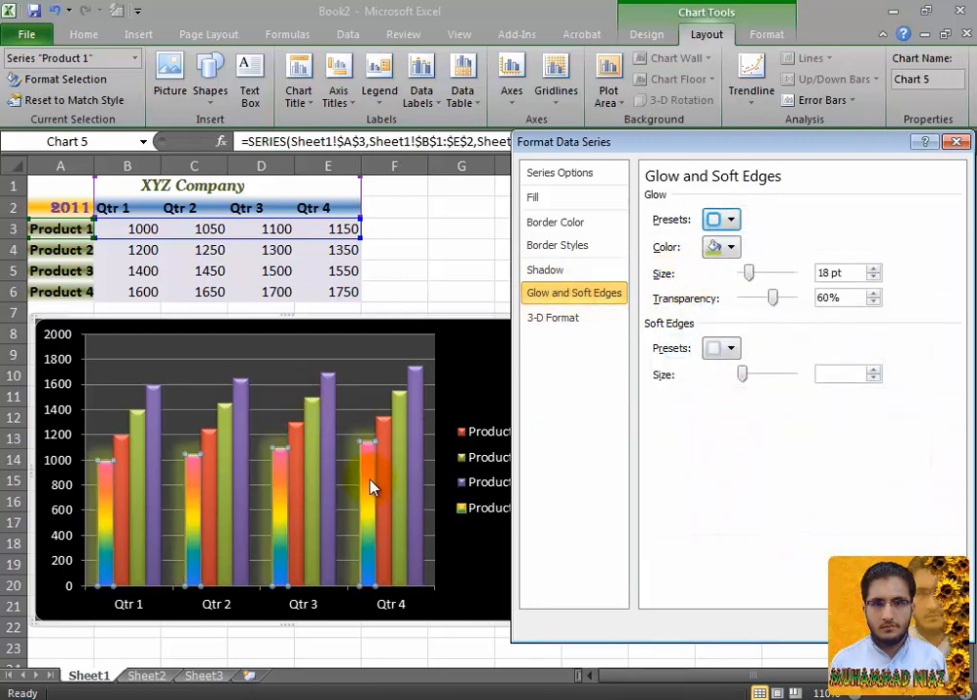
# Try a soft rounded top bevel on the Product 1 series, replace it with a sloped frame bevel, and close the series formatting
pyautogui.click(544, 318)
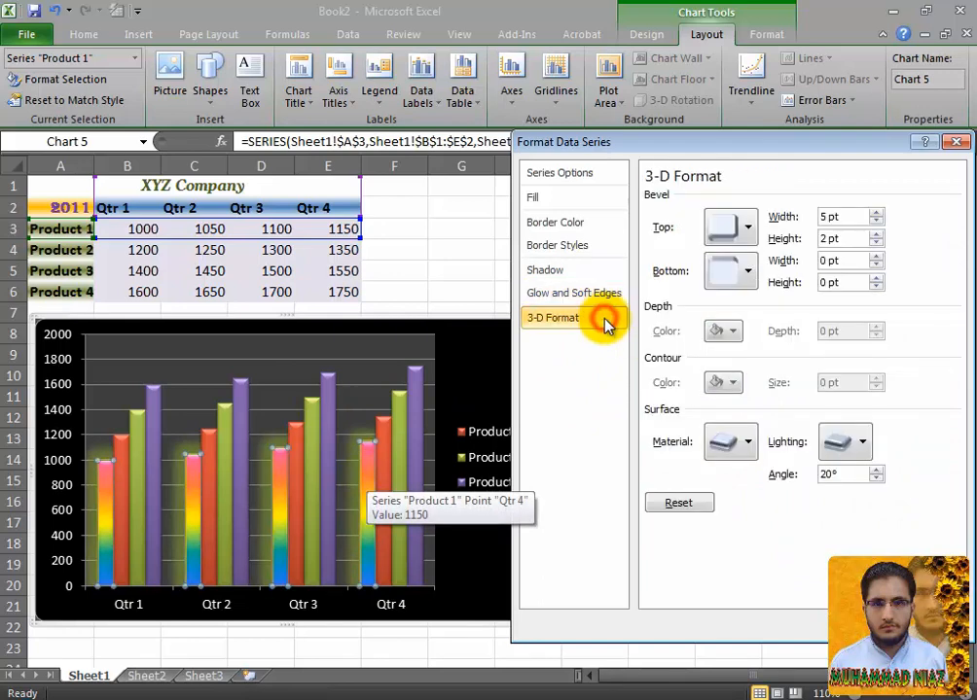
pyautogui.click(741, 226)
pyautogui.click(781, 420)
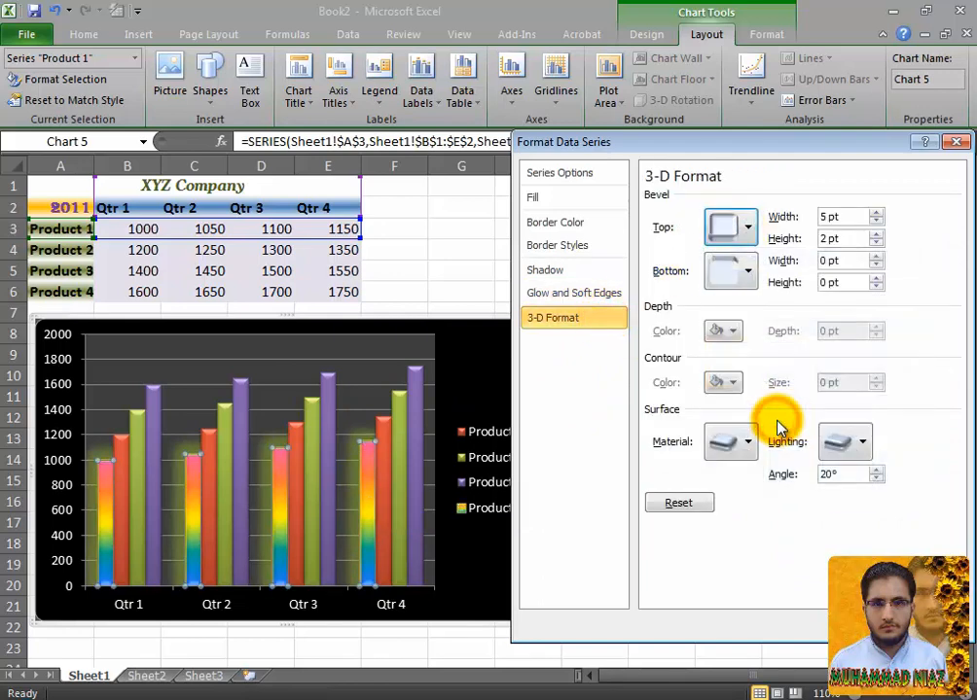
pyautogui.click(745, 243)
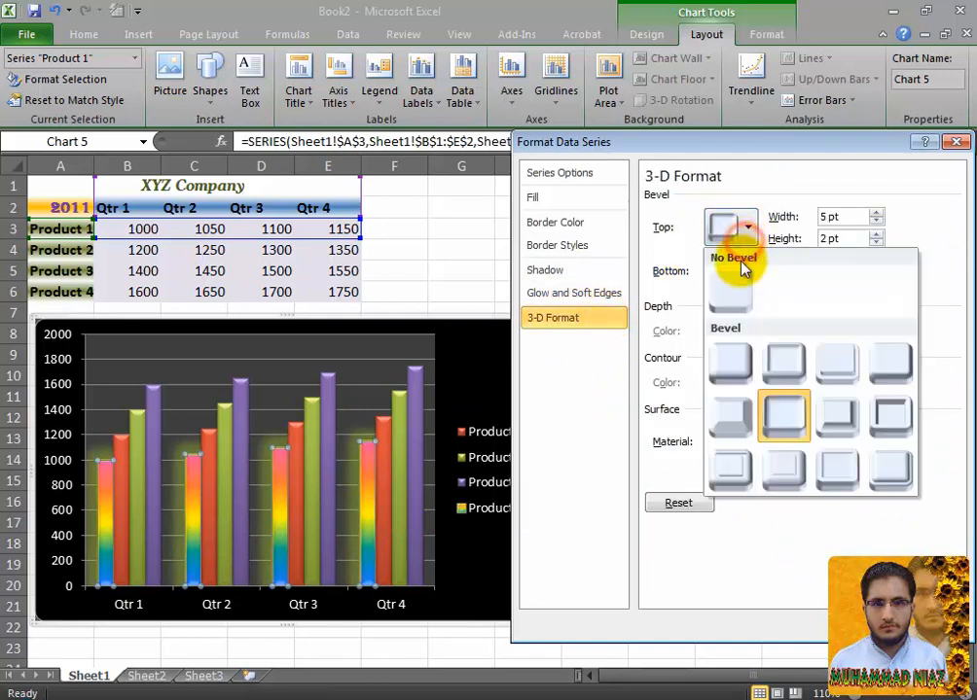
pyautogui.click(884, 419)
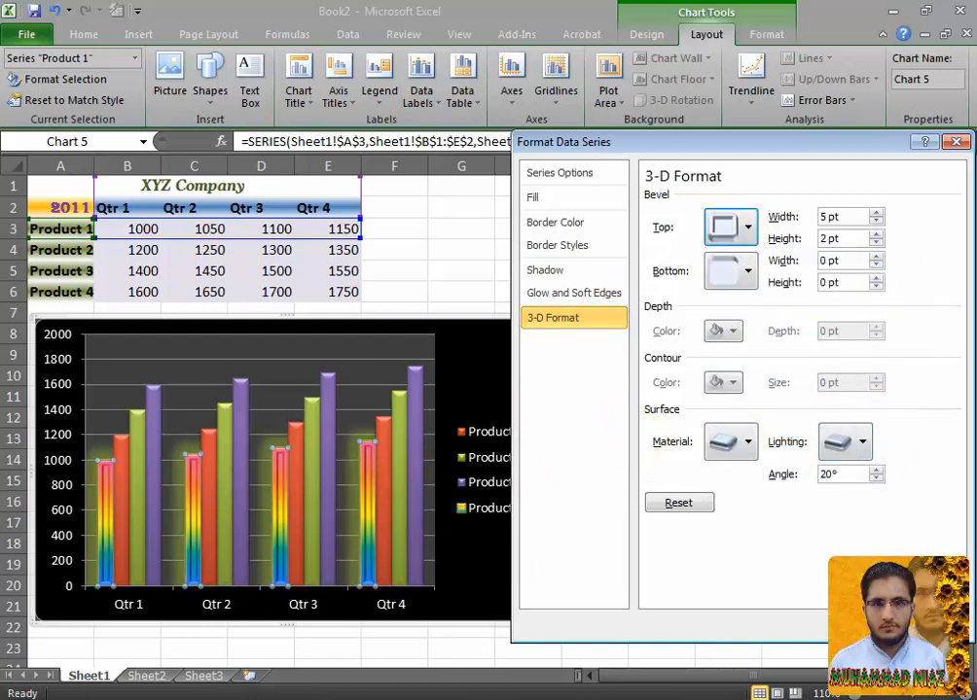
pyautogui.click(926, 625)
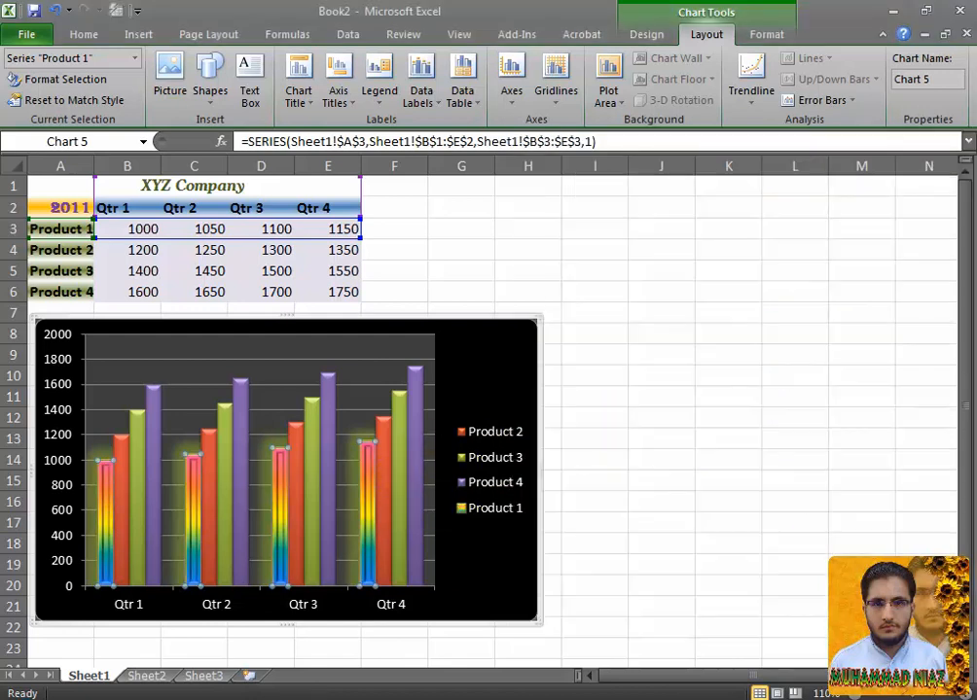
# Reset the Product 1 series formatting to match the chart style
pyautogui.click(92, 107)
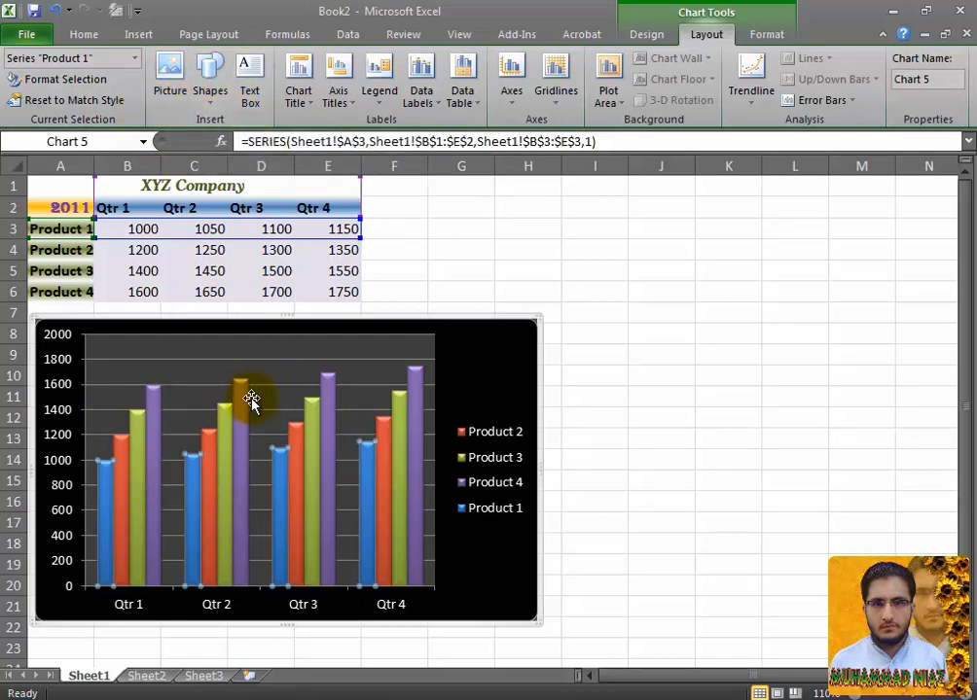
# Add a centered overlay title to the column chart
pyautogui.click(299, 98)
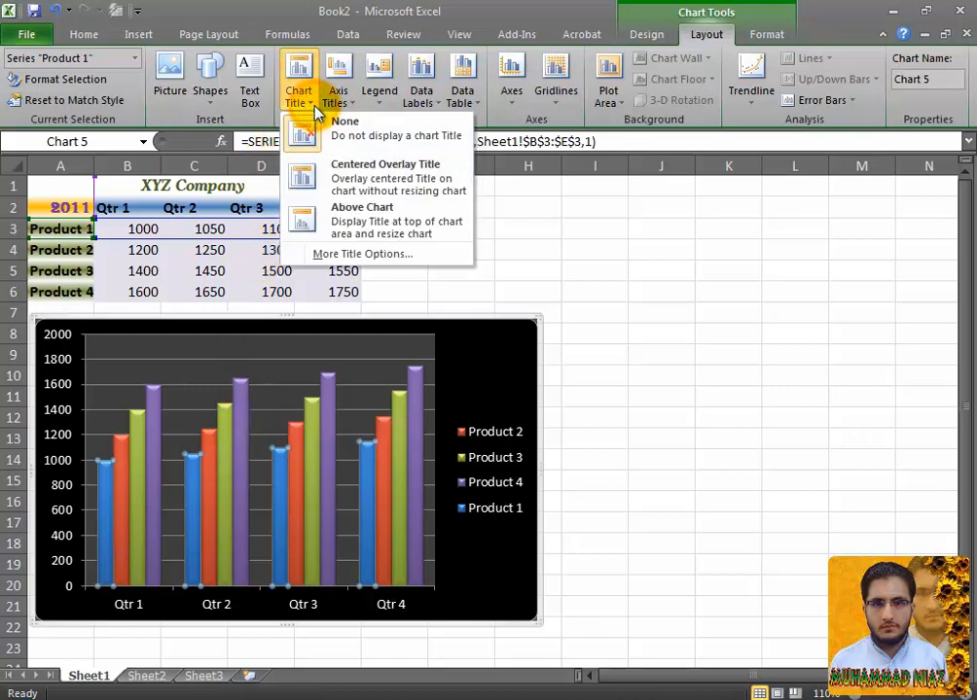
pyautogui.click(351, 185)
pyautogui.click(307, 107)
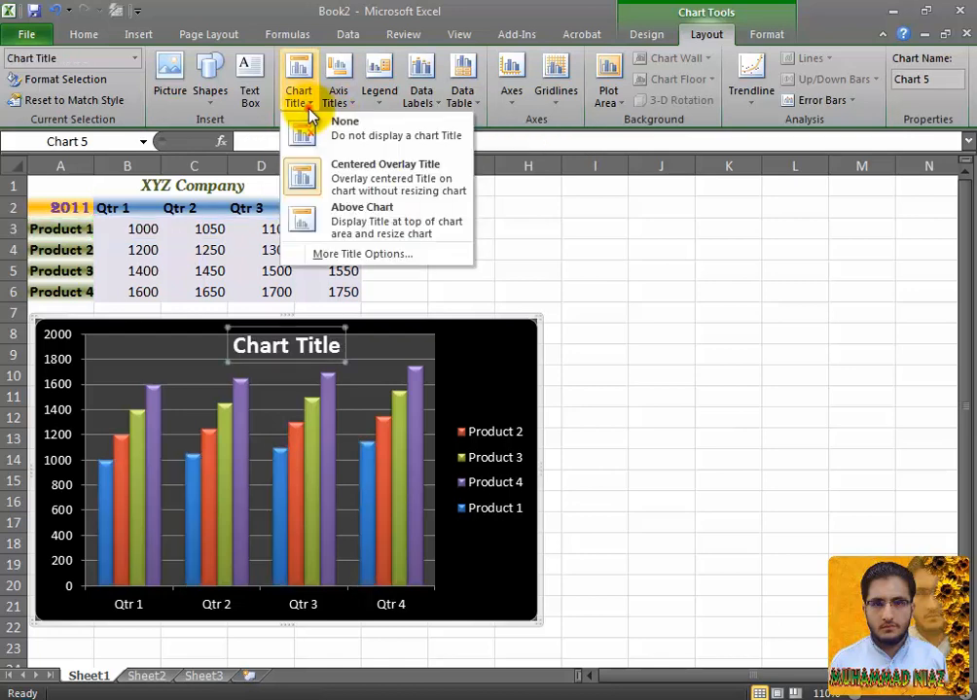
# Replace the placeholder text of the chart title with "XYZ Company"
pyautogui.click(310, 348)
pyautogui.press('BackSpace')
pyautogui.press('BackSpace')
pyautogui.press('BackSpace')
pyautogui.press('BackSpace')
pyautogui.press('BackSpace')
pyautogui.press('BackSpace')
pyautogui.press('BackSpace')
pyautogui.press('BackSpace')
pyautogui.press('BackSpace')
pyautogui.press('BackSpace')
pyautogui.press('BackSpace')
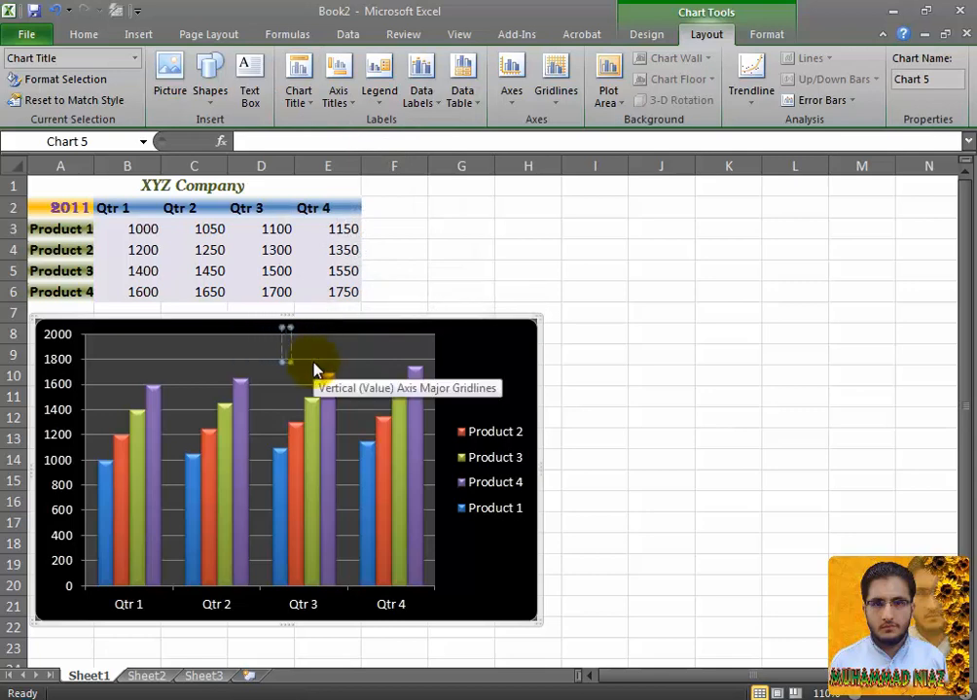
pyautogui.write('XY')
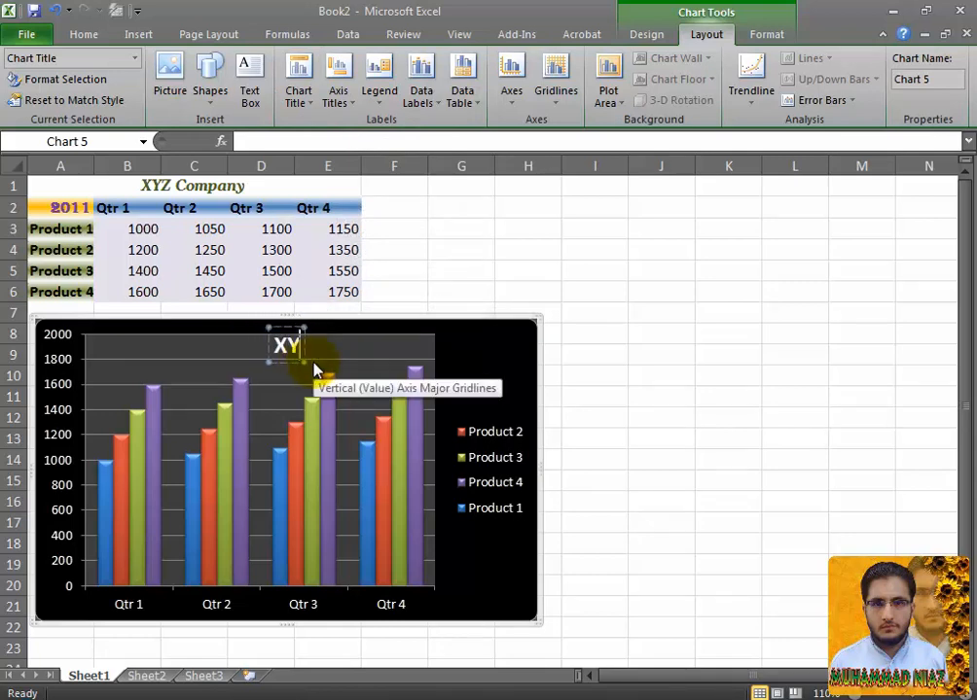
pyautogui.write('Z Com')
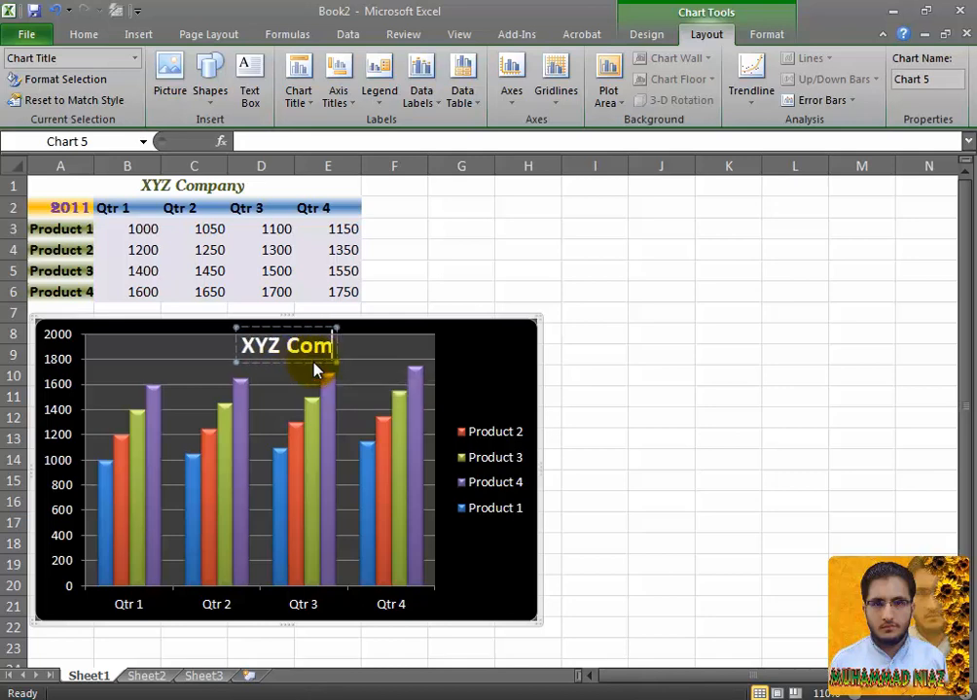
pyautogui.write('pany')
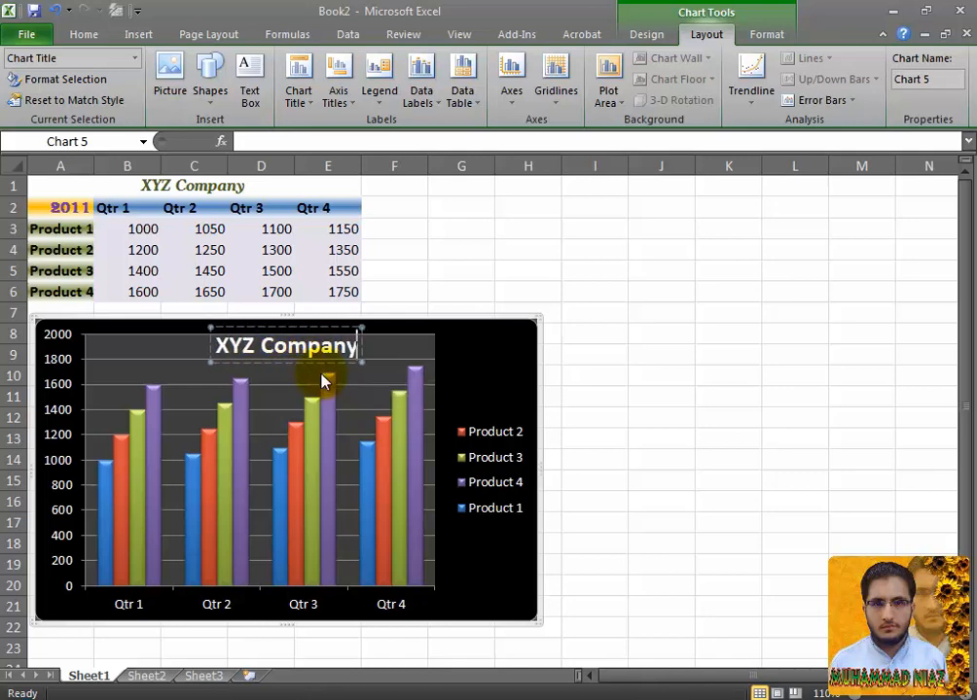
pyautogui.click(309, 372)
pyautogui.click(334, 345)
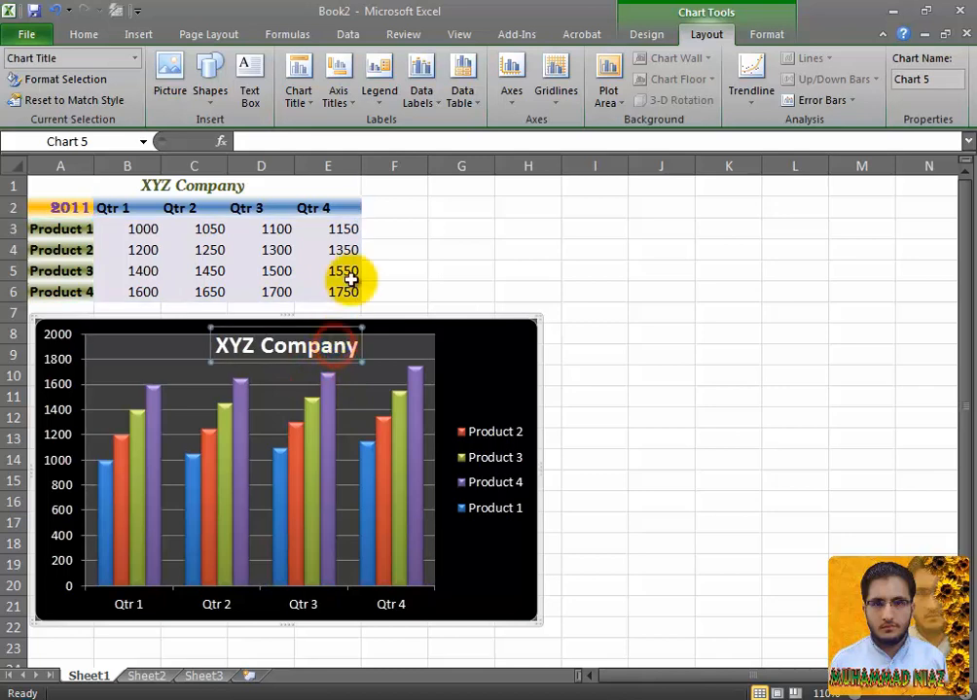
# Try a title below the primary horizontal axis and set that axis title back to None
pyautogui.click(355, 111)
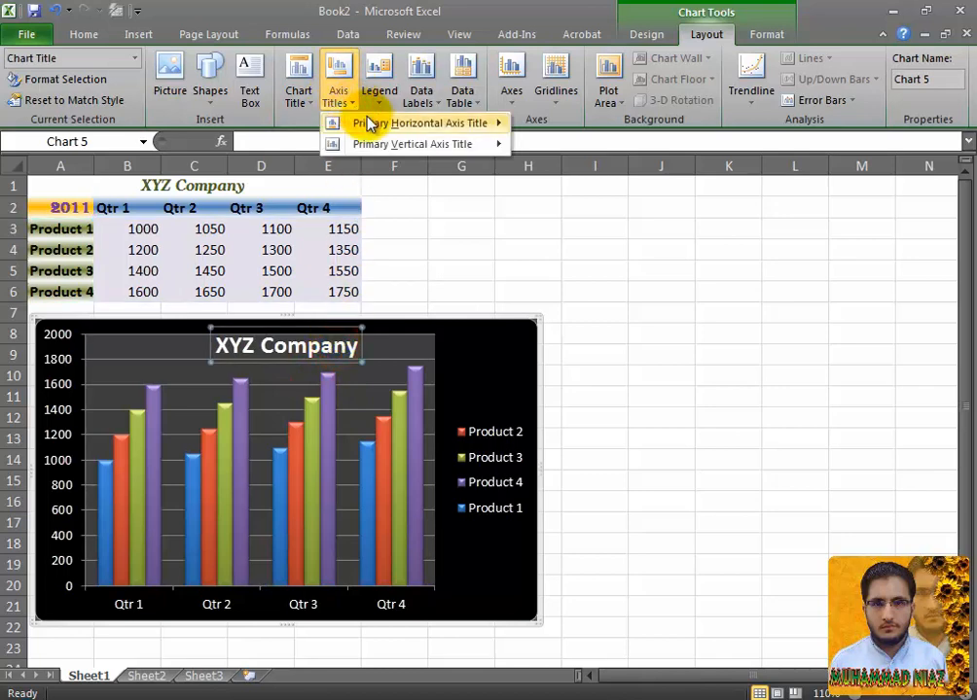
pyautogui.moveTo(370, 123)
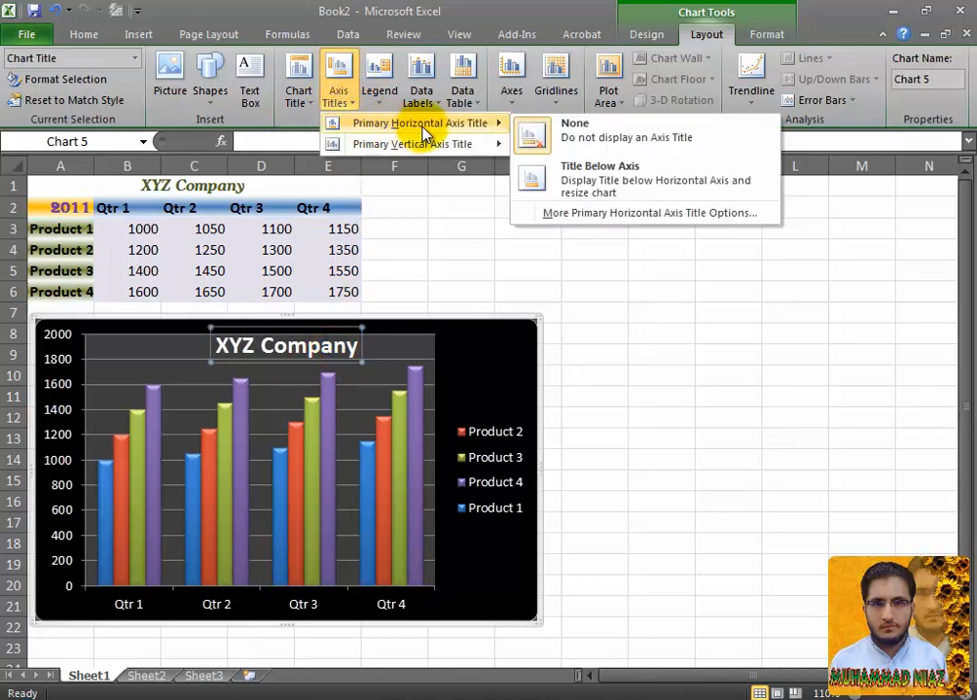
pyautogui.click(588, 167)
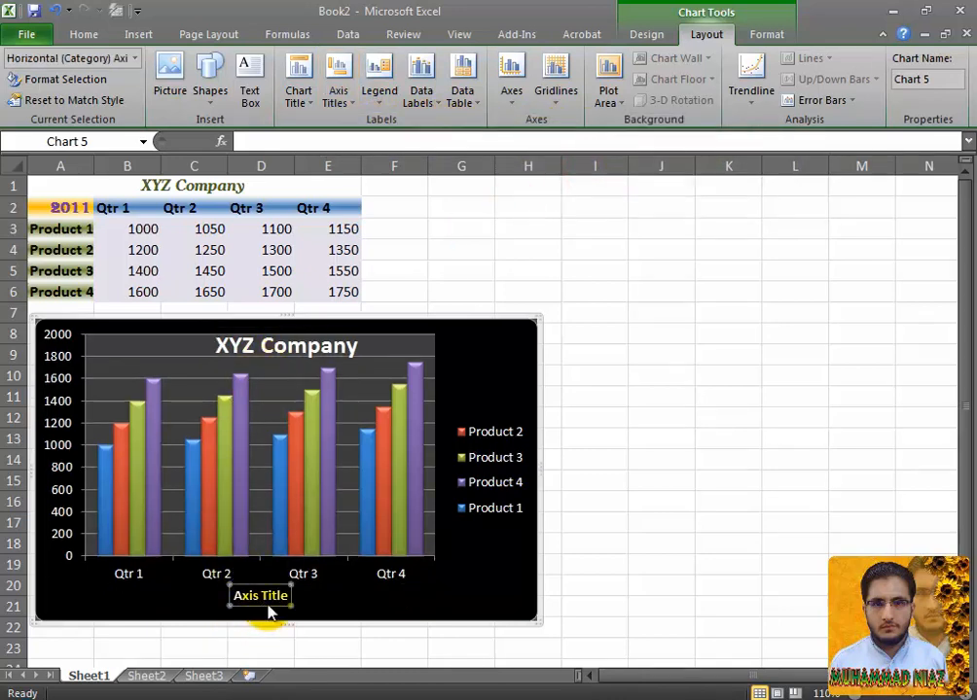
pyautogui.doubleClick(277, 598)
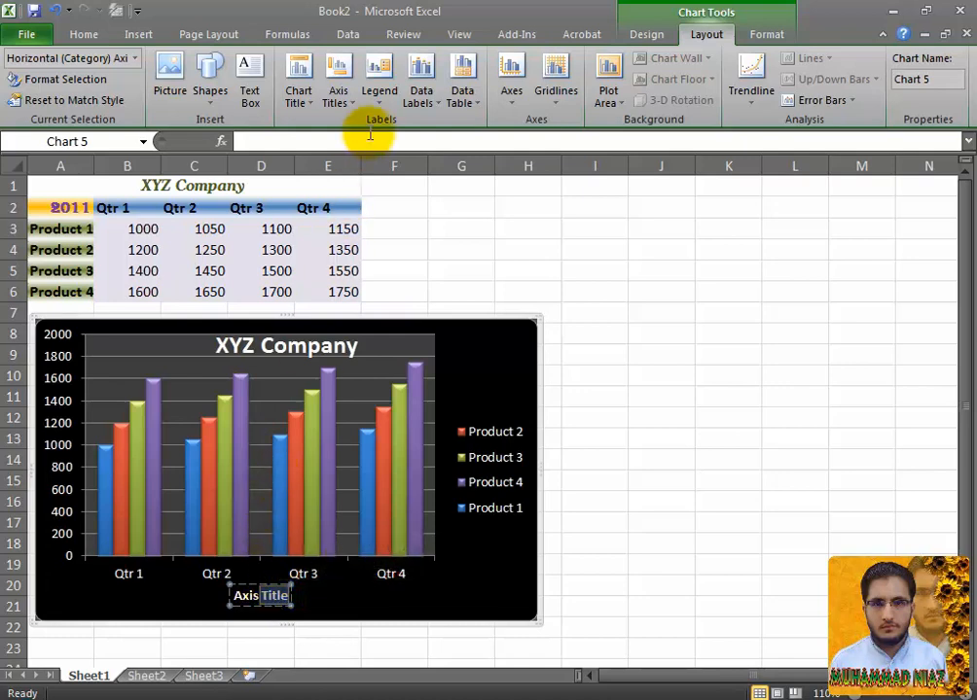
pyautogui.click(342, 95)
pyautogui.moveTo(415, 124)
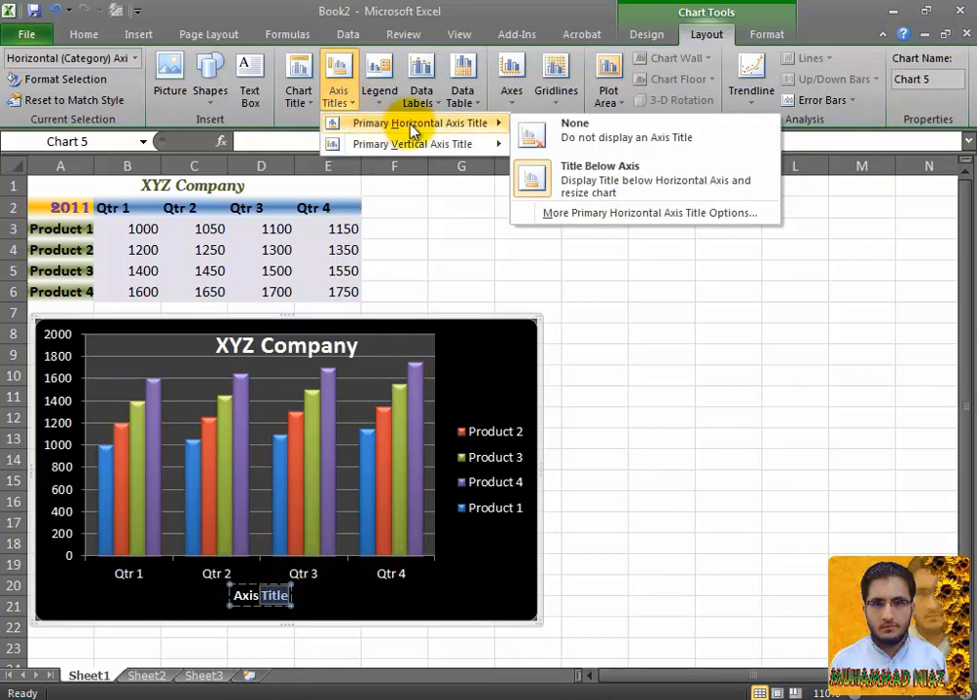
pyautogui.click(566, 146)
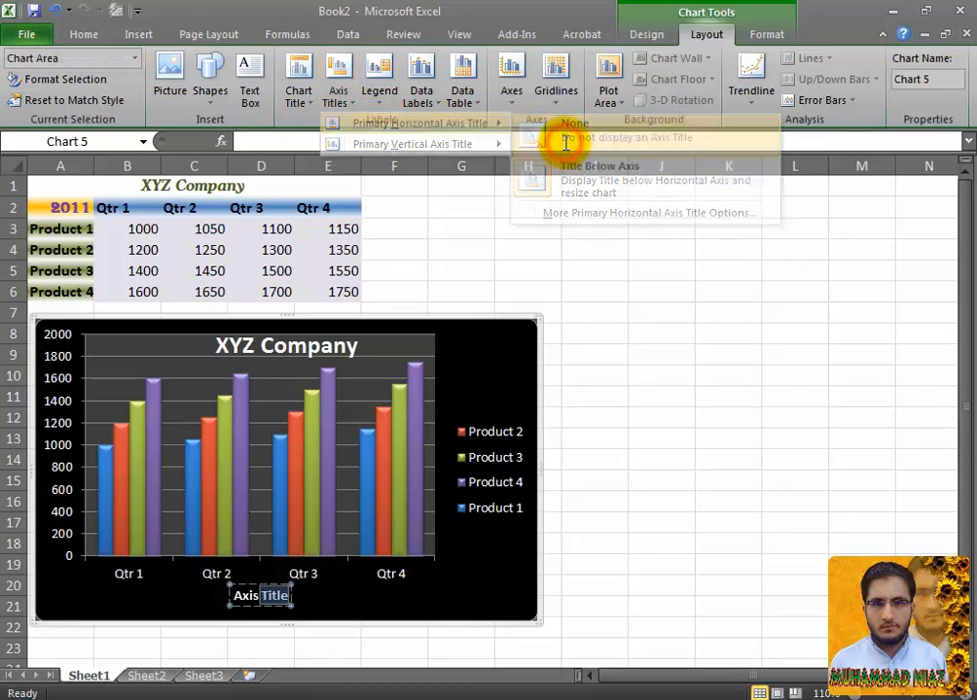
# Try the Horizontal Title and Rotated Title options on the primary vertical axis, and set its title back to None
pyautogui.click(334, 105)
pyautogui.moveTo(393, 144)
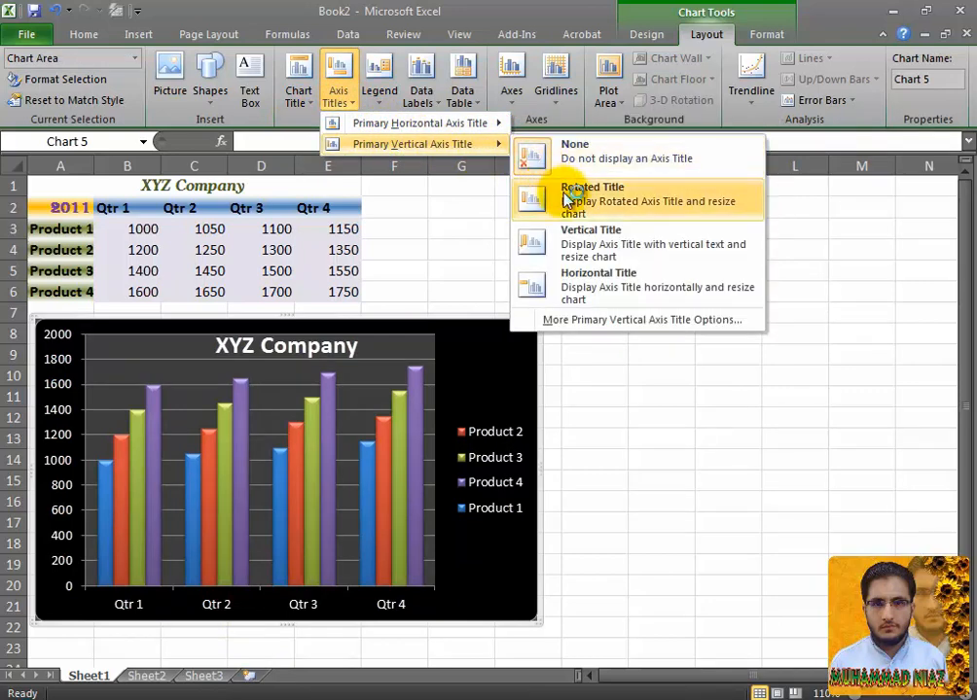
pyautogui.click(589, 275)
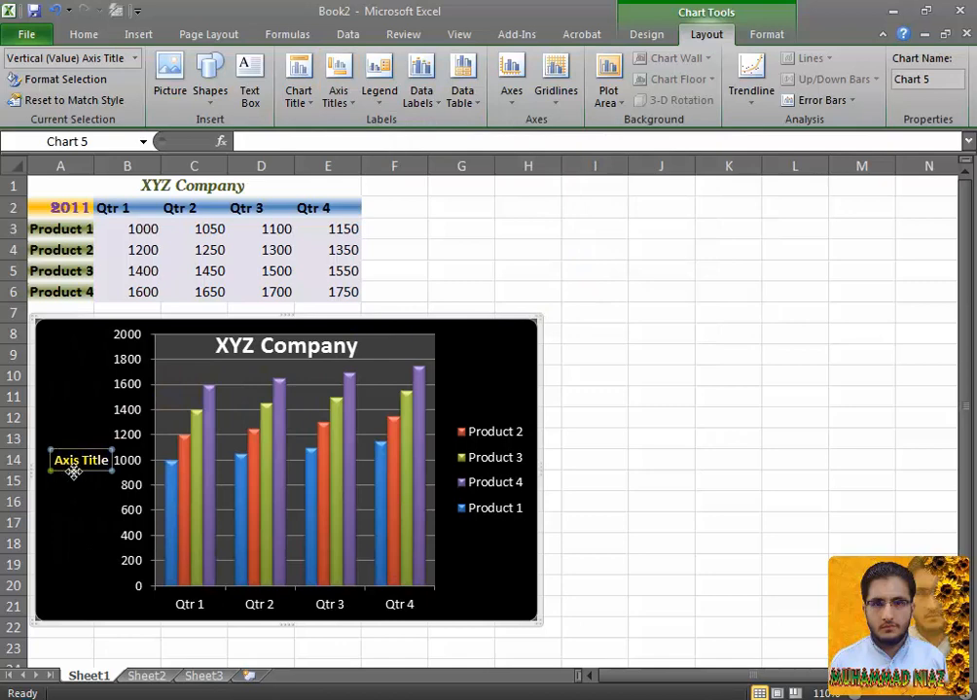
pyautogui.click(340, 95)
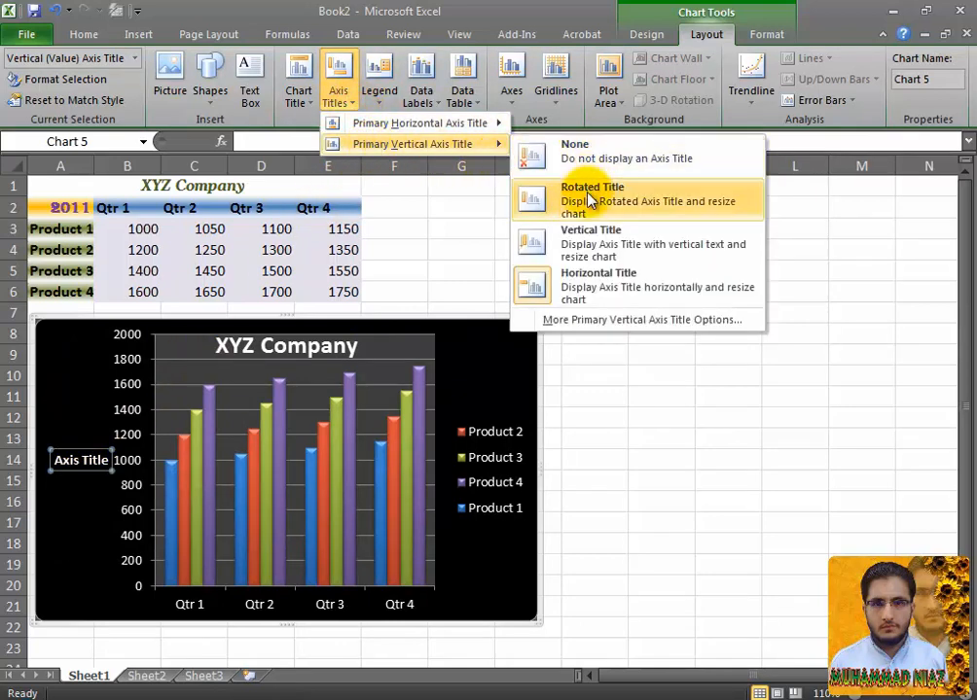
pyautogui.click(586, 193)
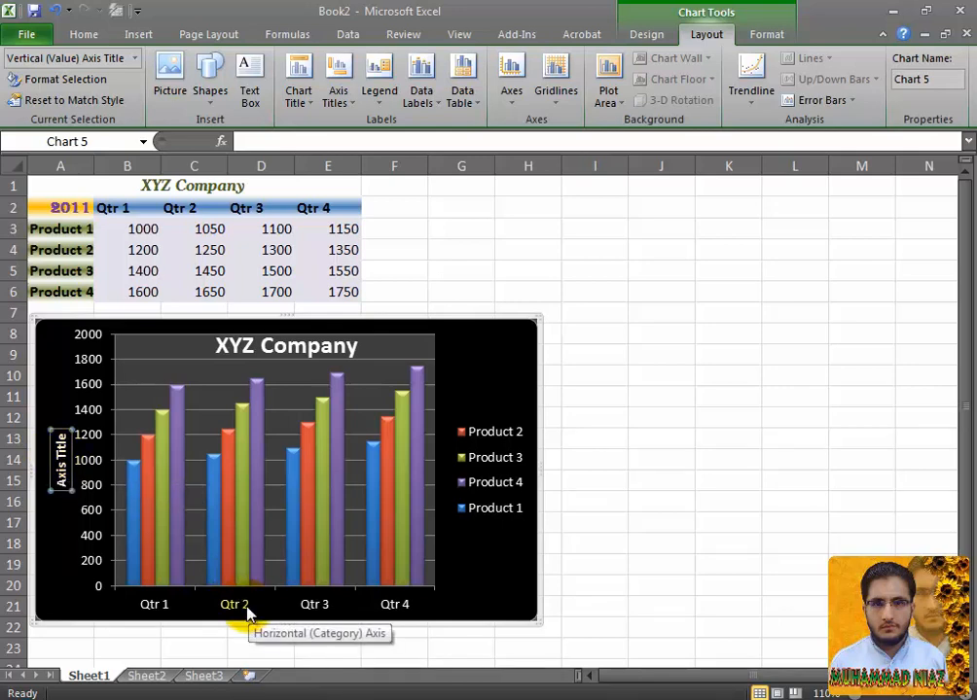
pyautogui.click(350, 96)
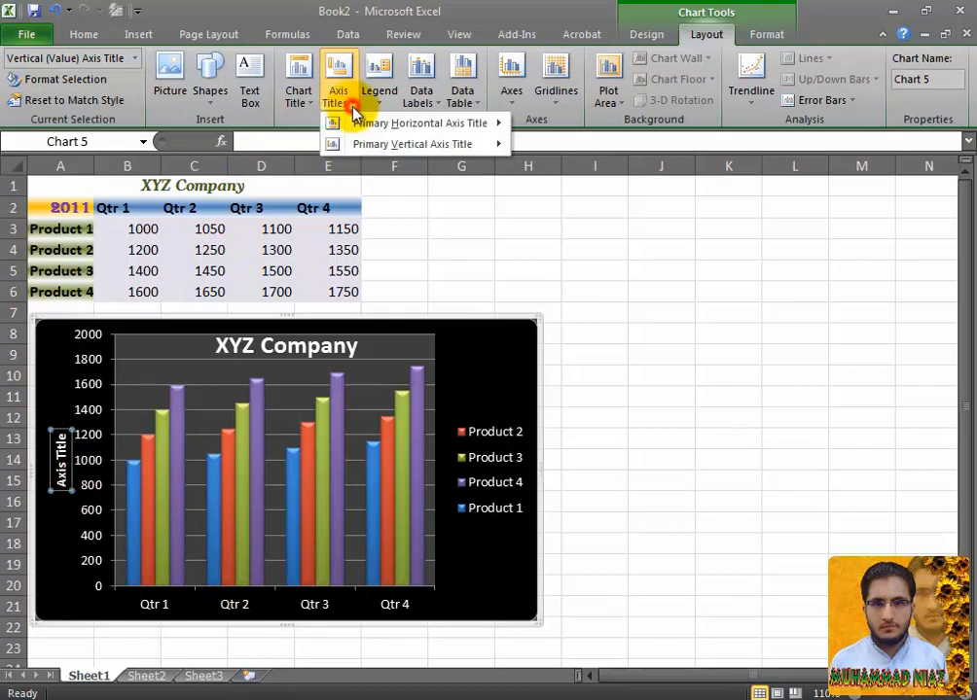
pyautogui.moveTo(453, 155)
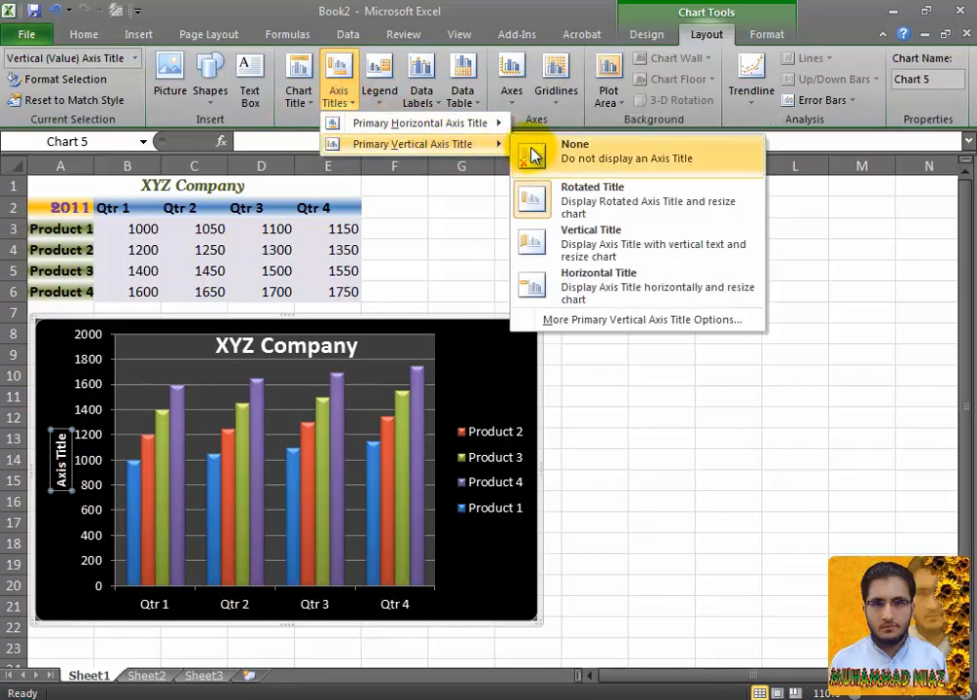
pyautogui.click(532, 152)
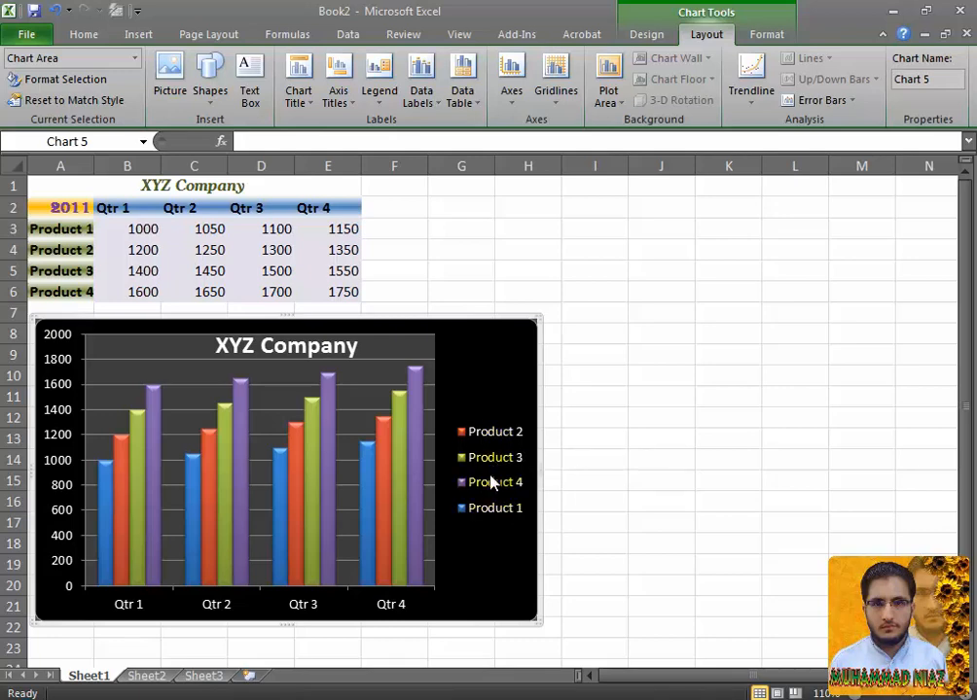
# Try turning off the chart legend and showing it at the top, and set it to Show Legend at Right
pyautogui.click(379, 76)
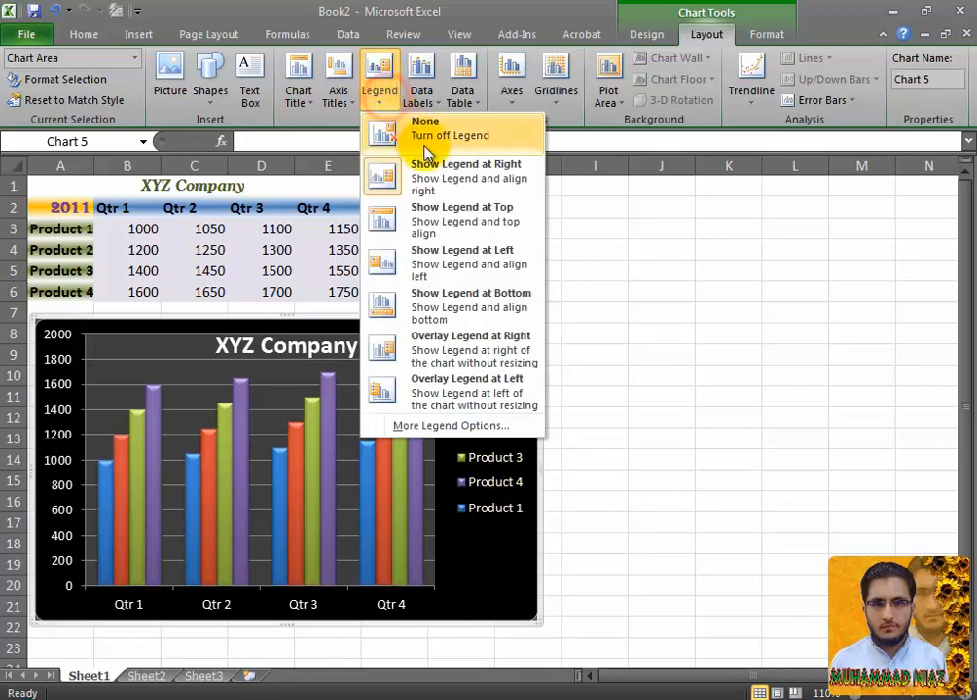
pyautogui.click(475, 137)
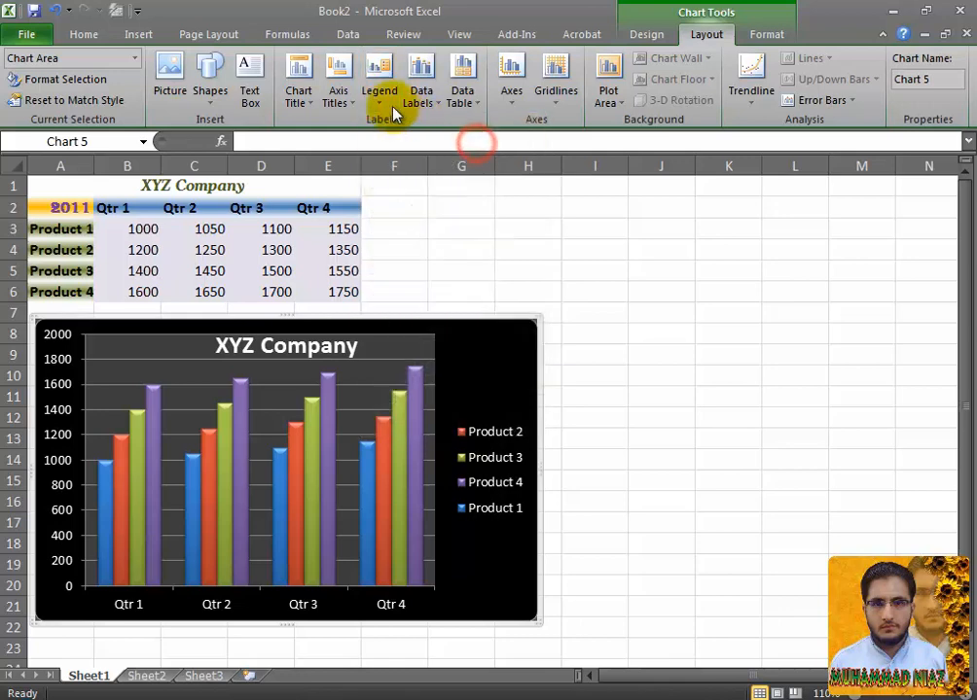
pyautogui.click(383, 96)
pyautogui.click(441, 216)
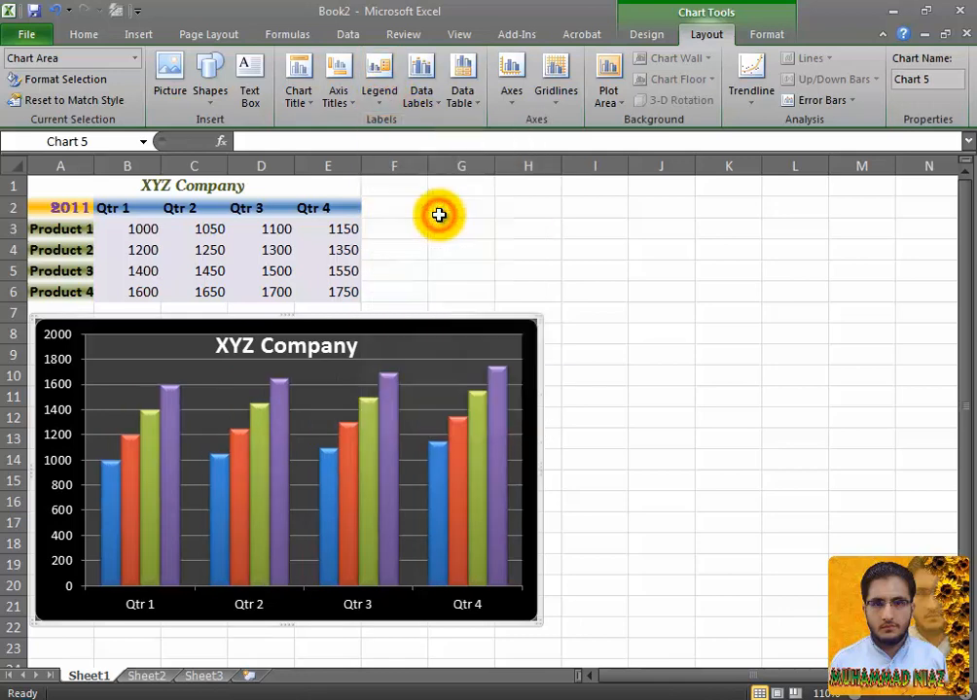
pyautogui.click(380, 85)
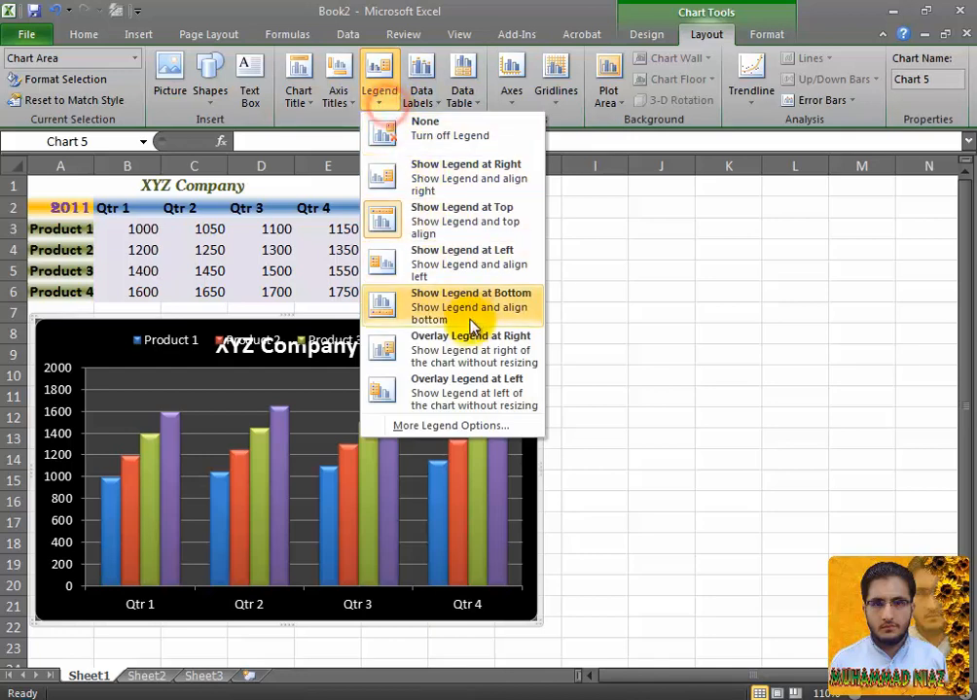
pyautogui.click(435, 179)
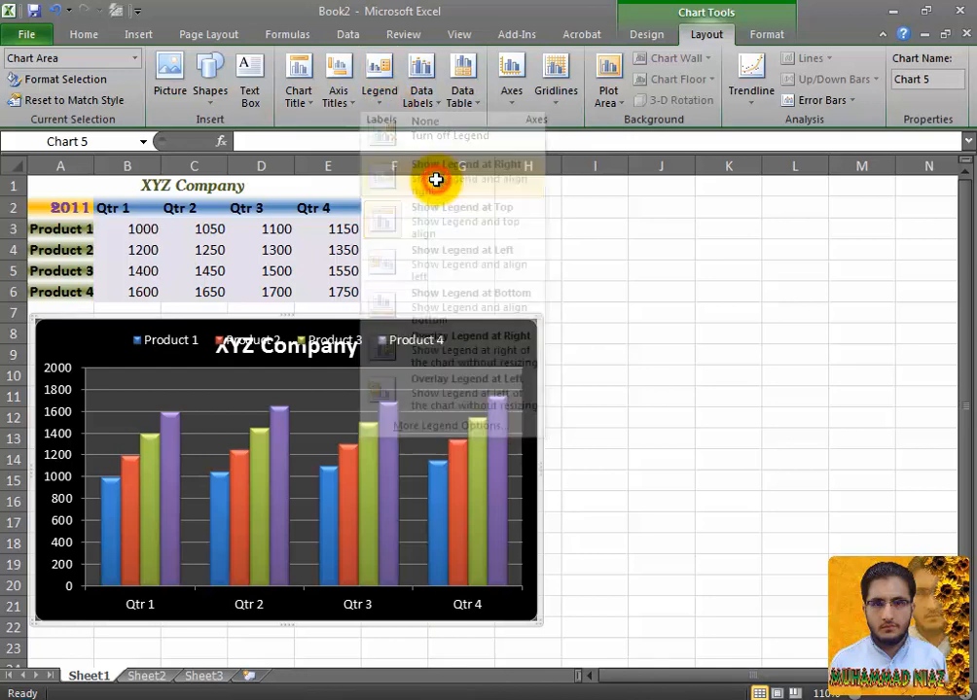
# Try data labels on all series in the Center, Inside End and Inside Base positions
pyautogui.click(438, 102)
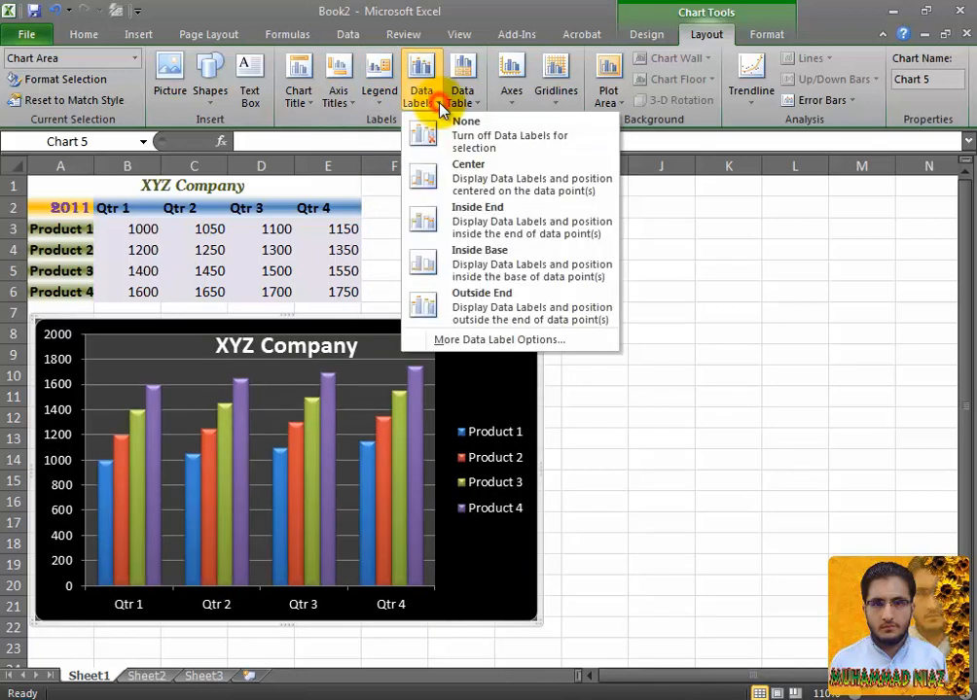
pyautogui.click(429, 183)
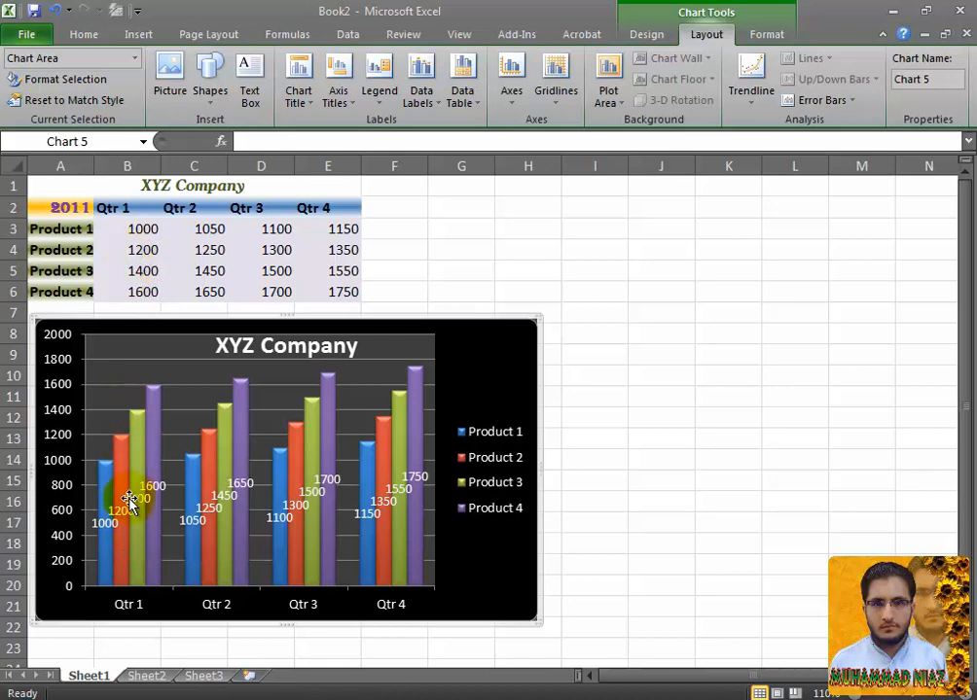
pyautogui.click(421, 92)
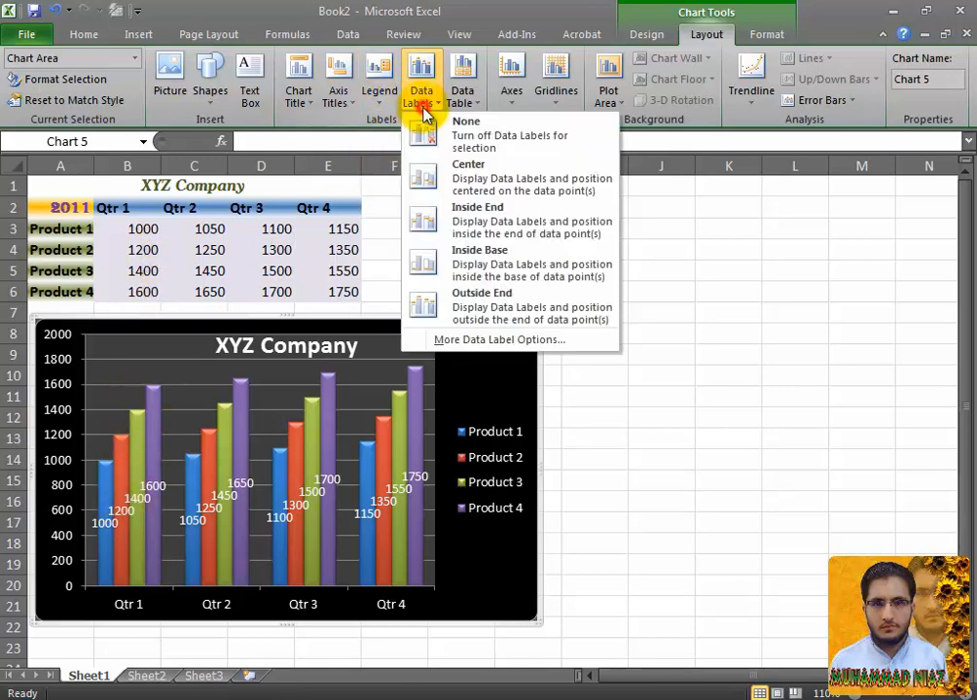
pyautogui.click(459, 205)
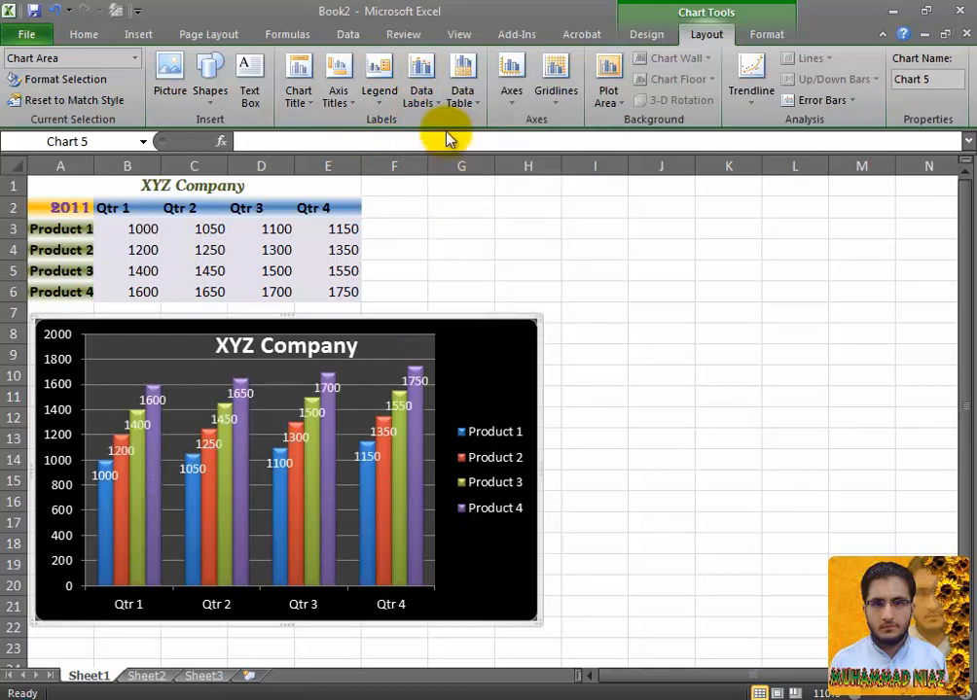
pyautogui.click(428, 94)
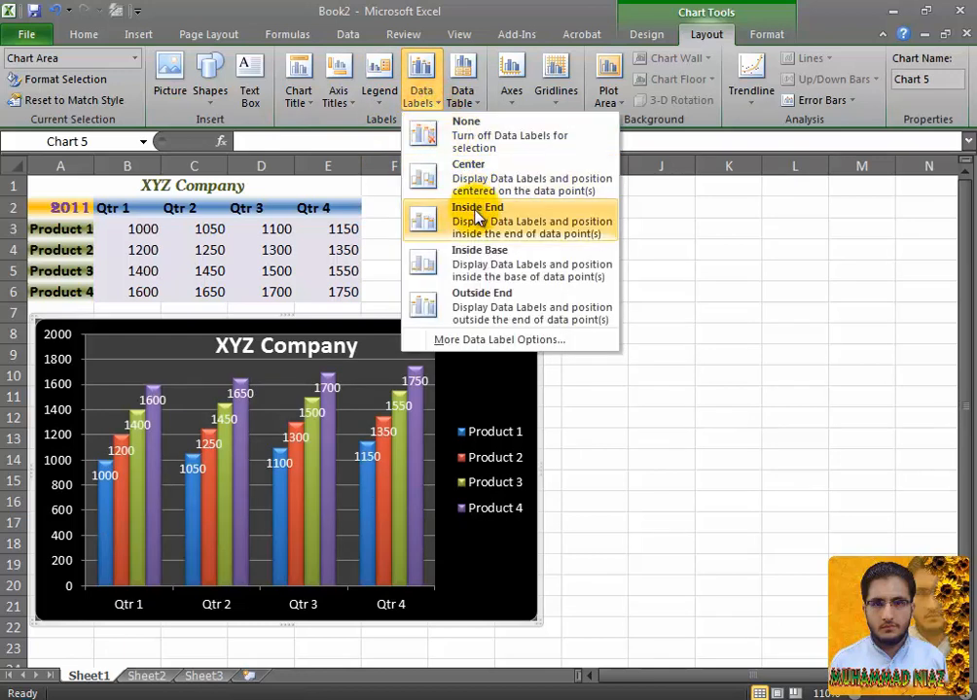
pyautogui.click(477, 255)
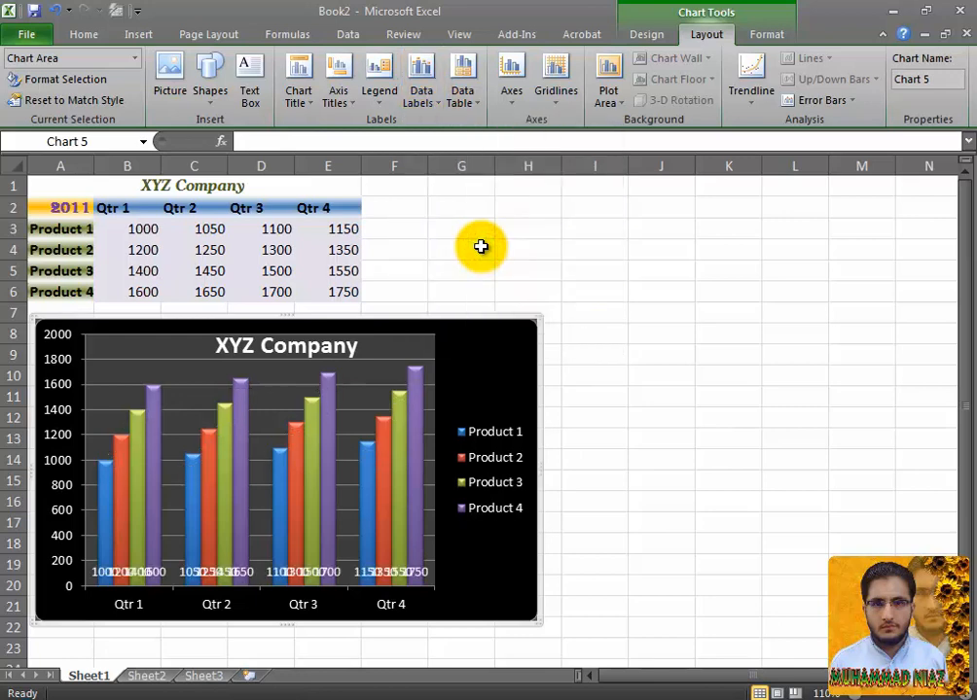
# Position the data labels of all series at Outside End
pyautogui.click(421, 97)
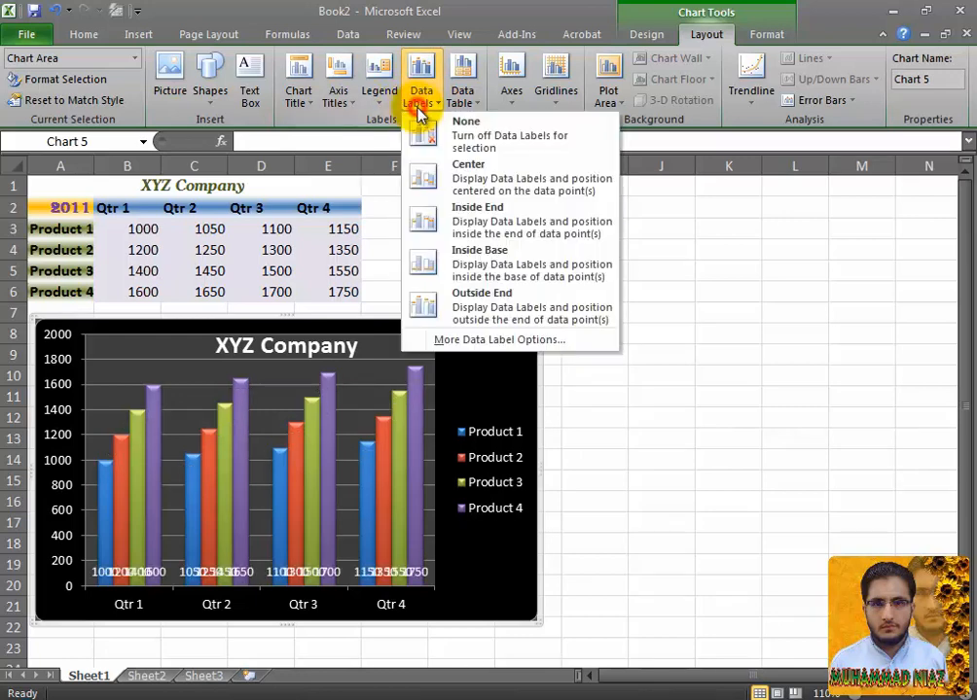
pyautogui.click(454, 300)
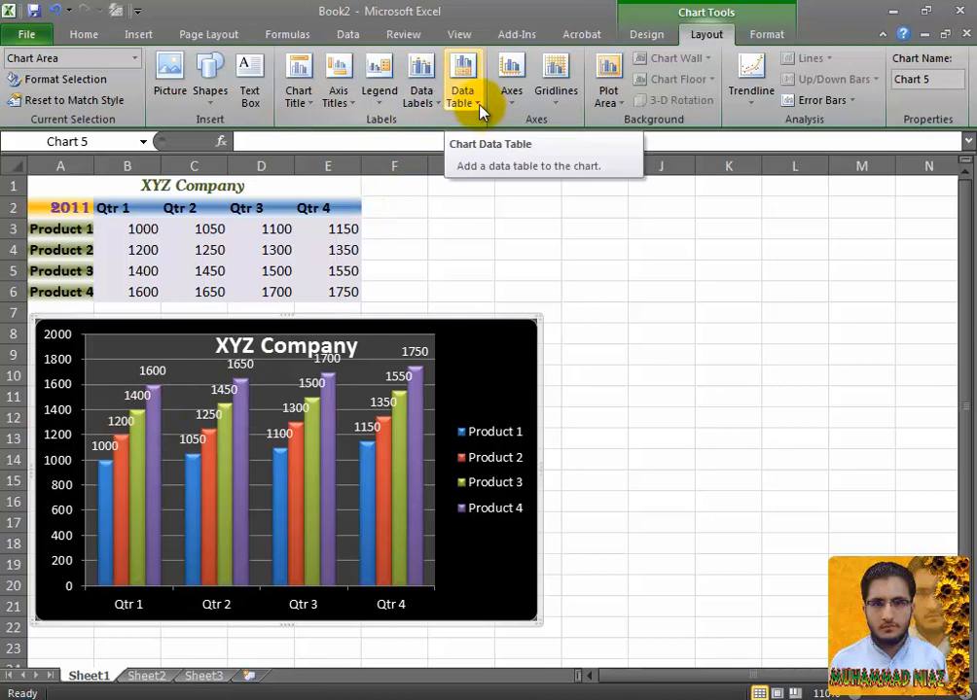
pyautogui.click(433, 98)
pyautogui.click(436, 105)
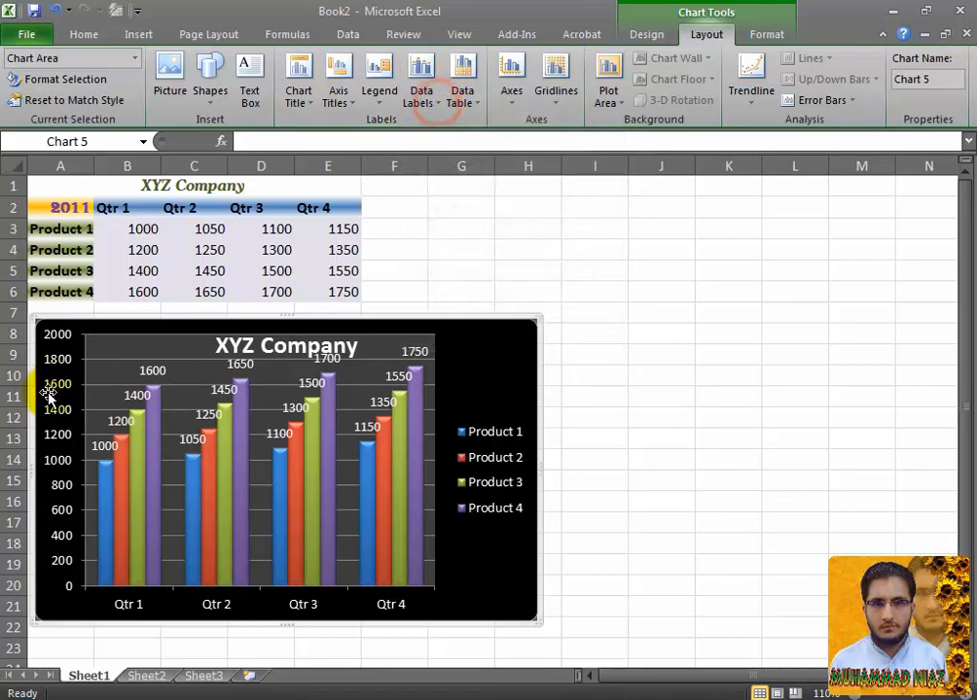
# Try showing a data table without legend keys below the chart, and set the data table back to None
pyautogui.click(467, 97)
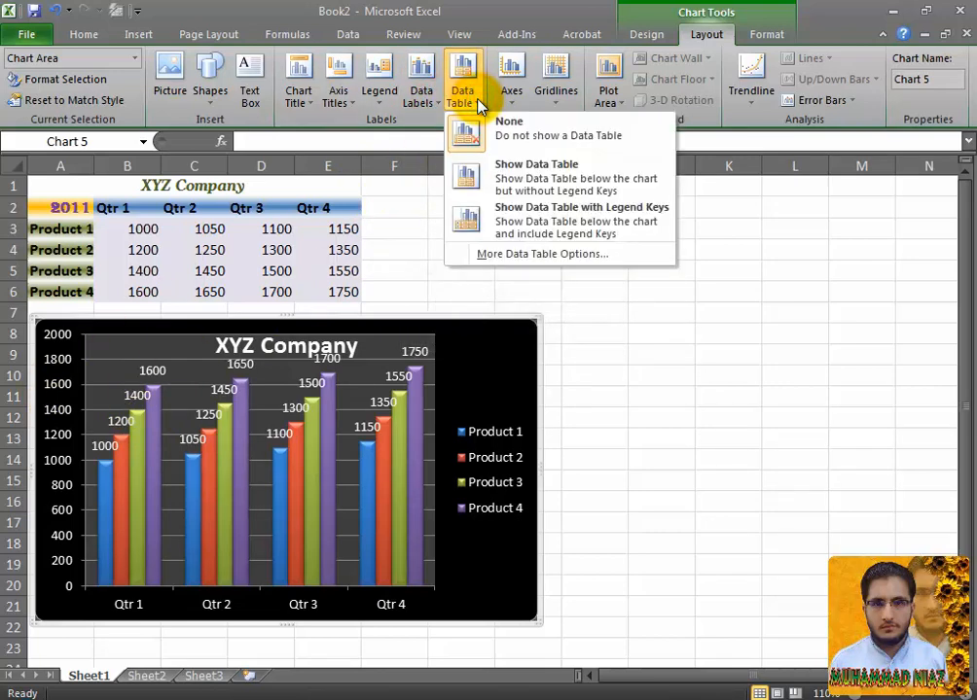
pyautogui.click(465, 183)
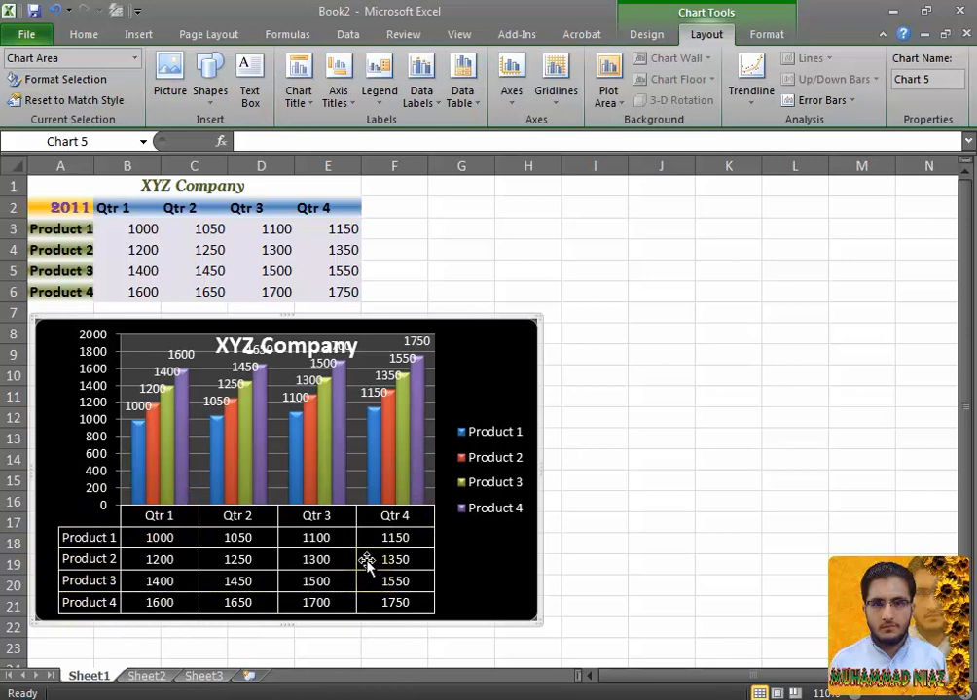
pyautogui.click(477, 101)
pyautogui.click(500, 135)
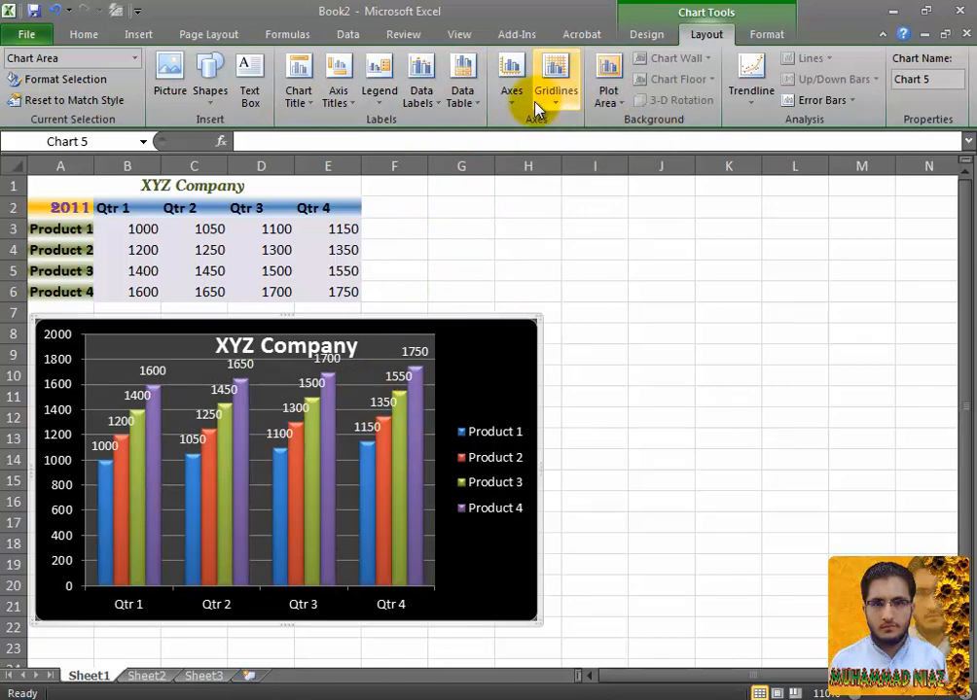
# Try the primary horizontal axis without labeling and with None, and set it back to Show Left to Right Axis
pyautogui.click(513, 92)
pyautogui.moveTo(610, 123)
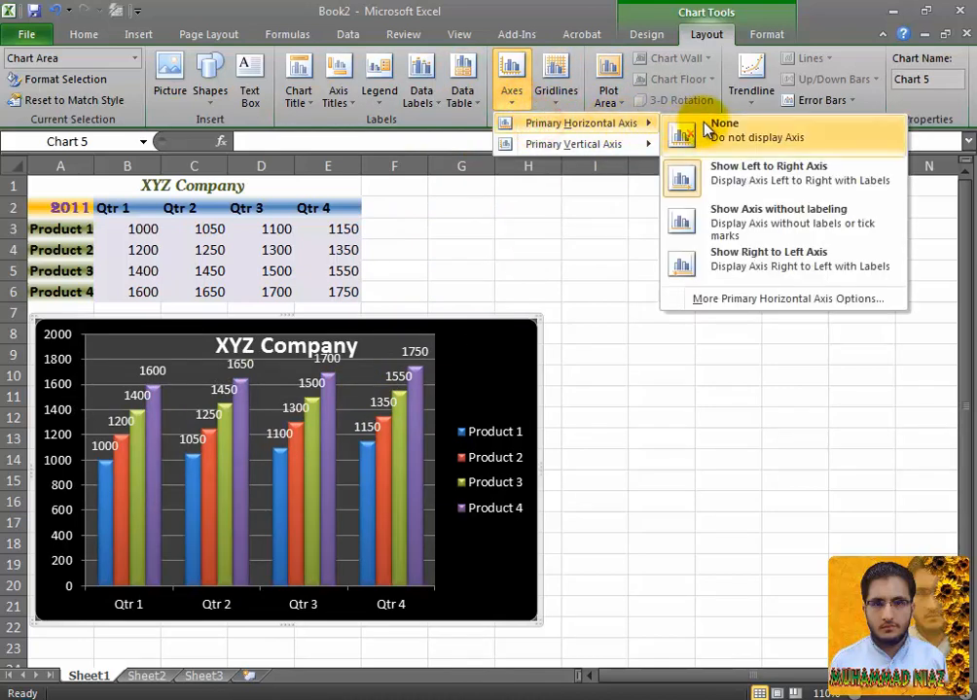
pyautogui.click(718, 229)
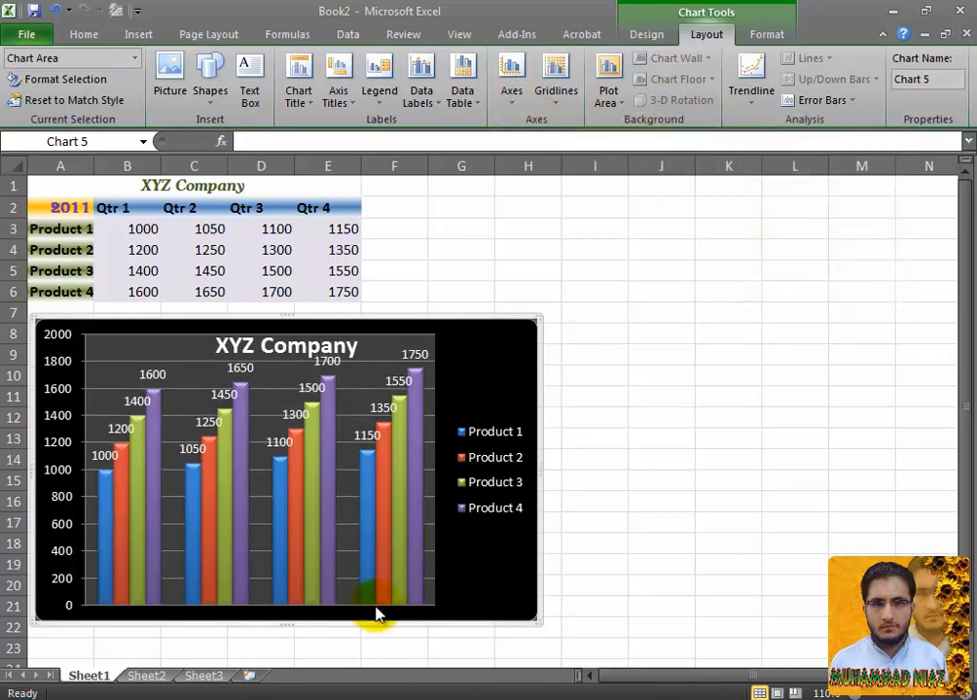
pyautogui.click(511, 92)
pyautogui.moveTo(545, 124)
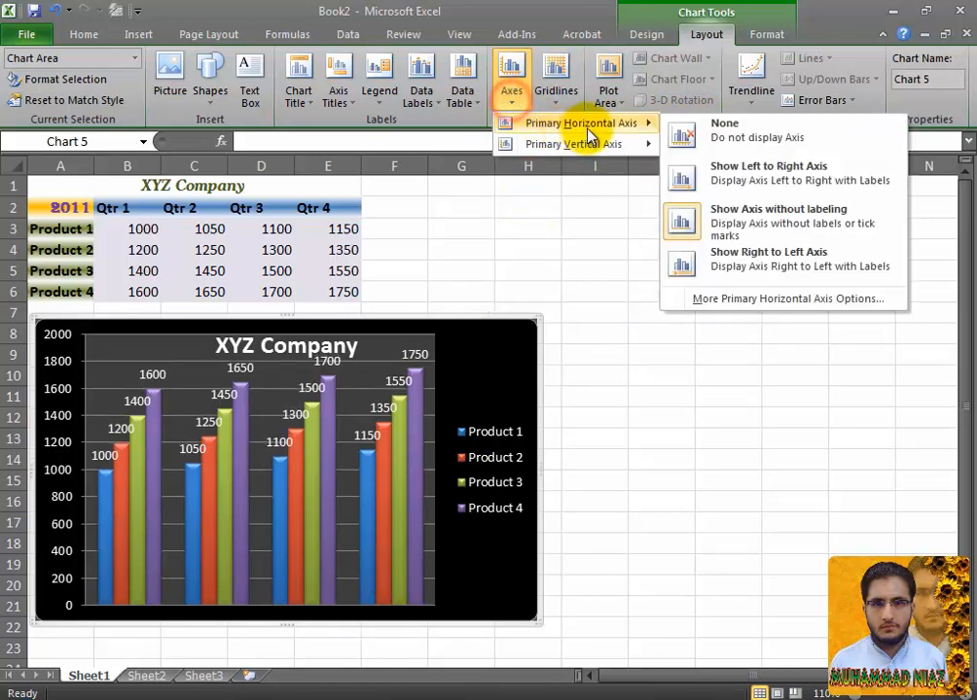
pyautogui.click(694, 136)
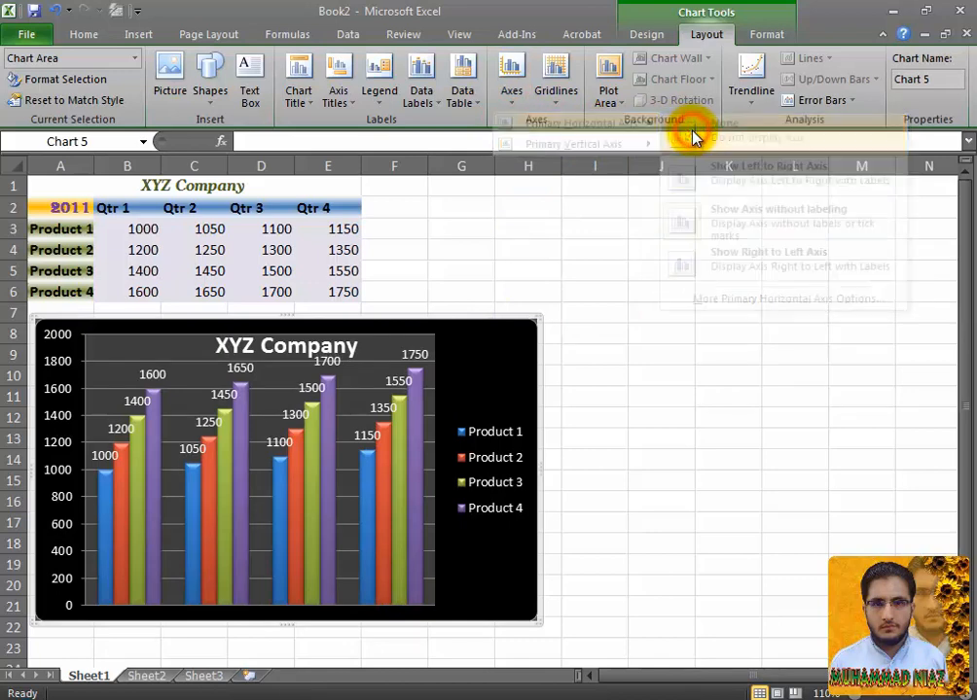
pyautogui.click(526, 97)
pyautogui.moveTo(550, 128)
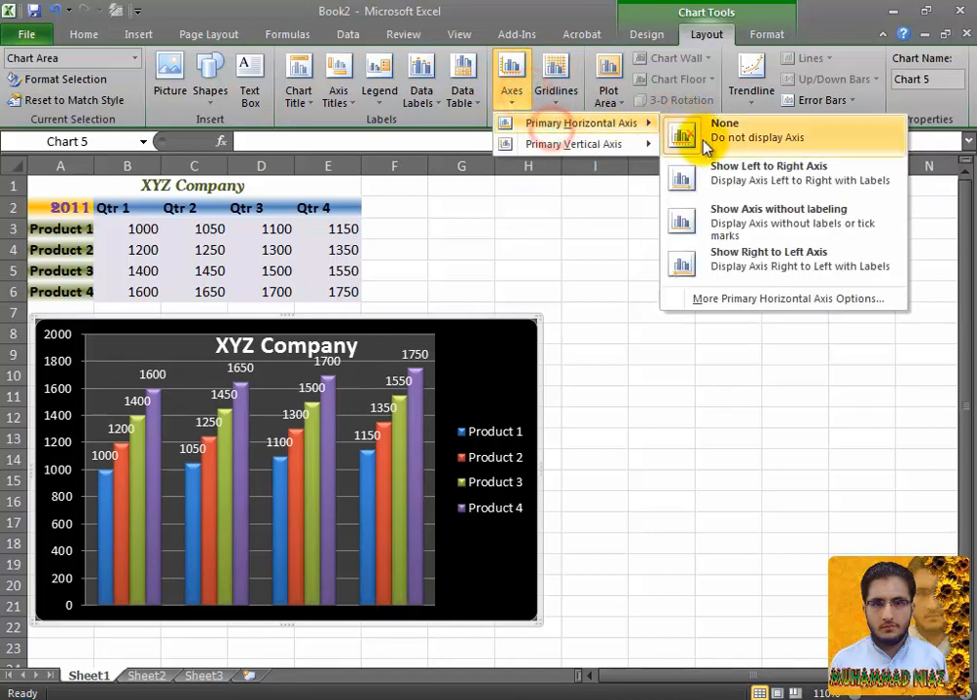
pyautogui.click(689, 177)
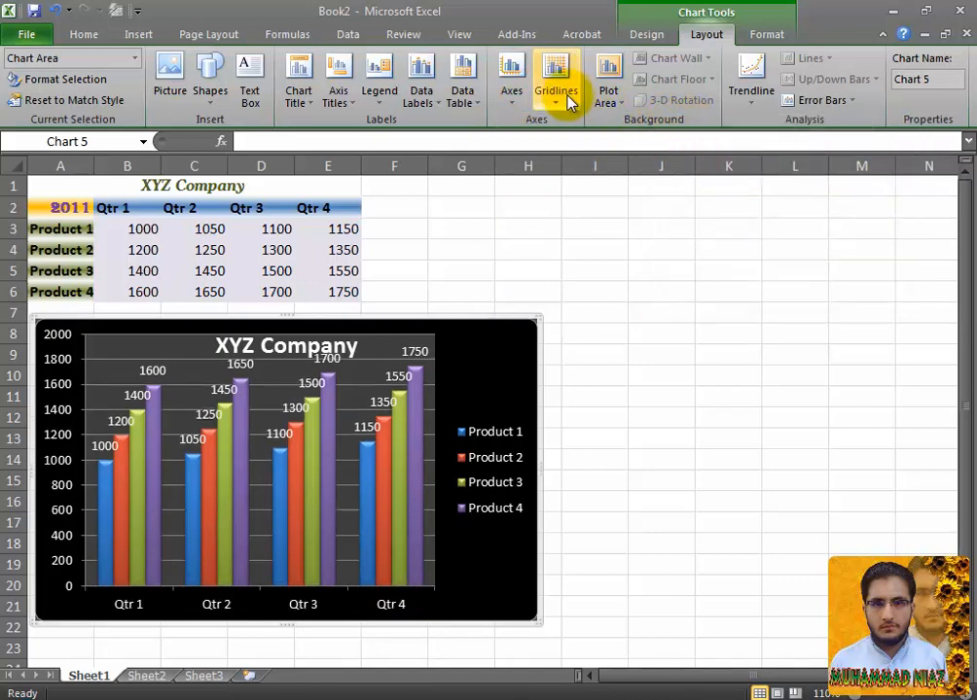
# Try showing the primary vertical axis in thousands, set it back to Show Default Axis, and review its other display options
pyautogui.click(513, 92)
pyautogui.moveTo(541, 146)
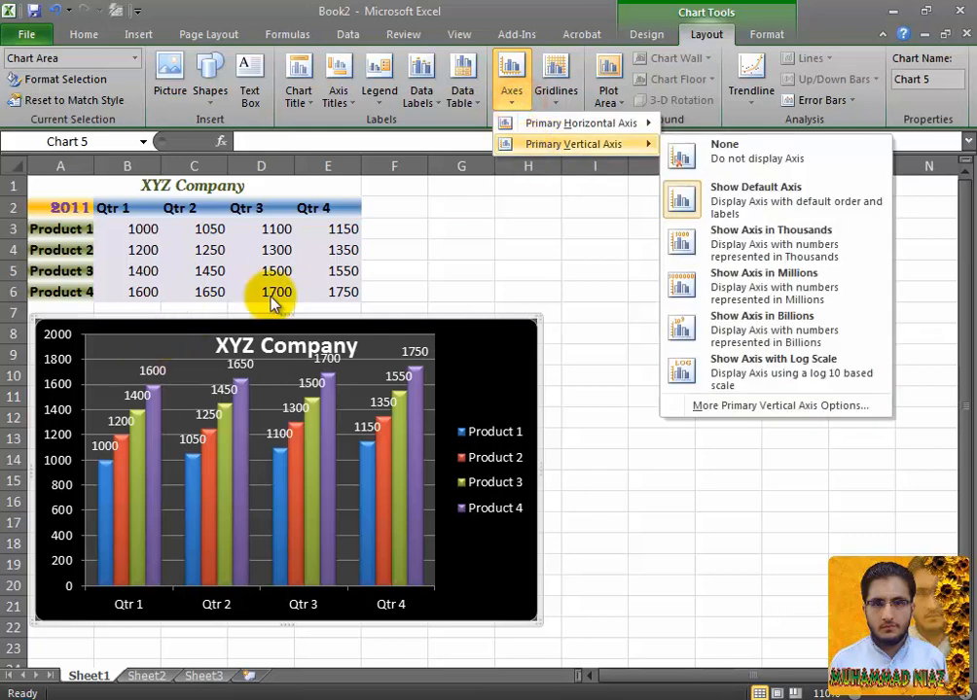
pyautogui.click(675, 239)
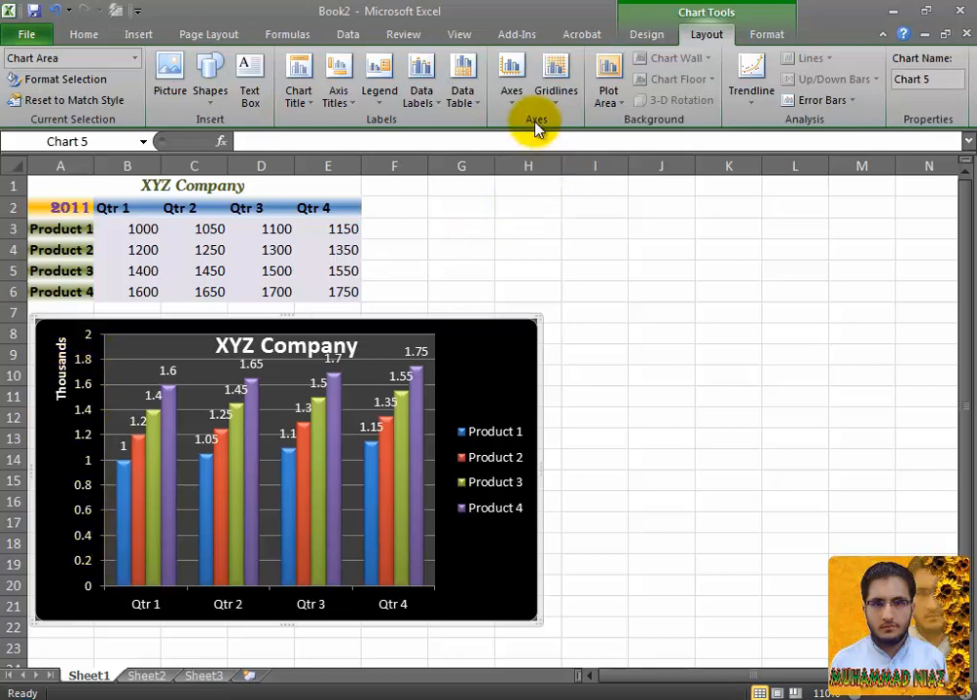
pyautogui.click(513, 87)
pyautogui.moveTo(630, 144)
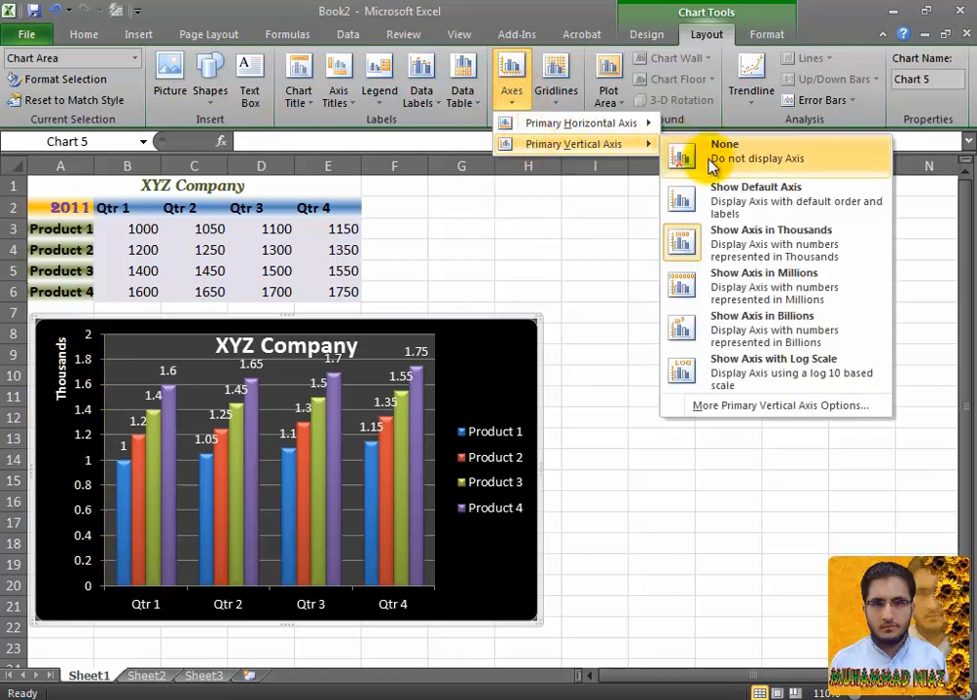
pyautogui.click(697, 202)
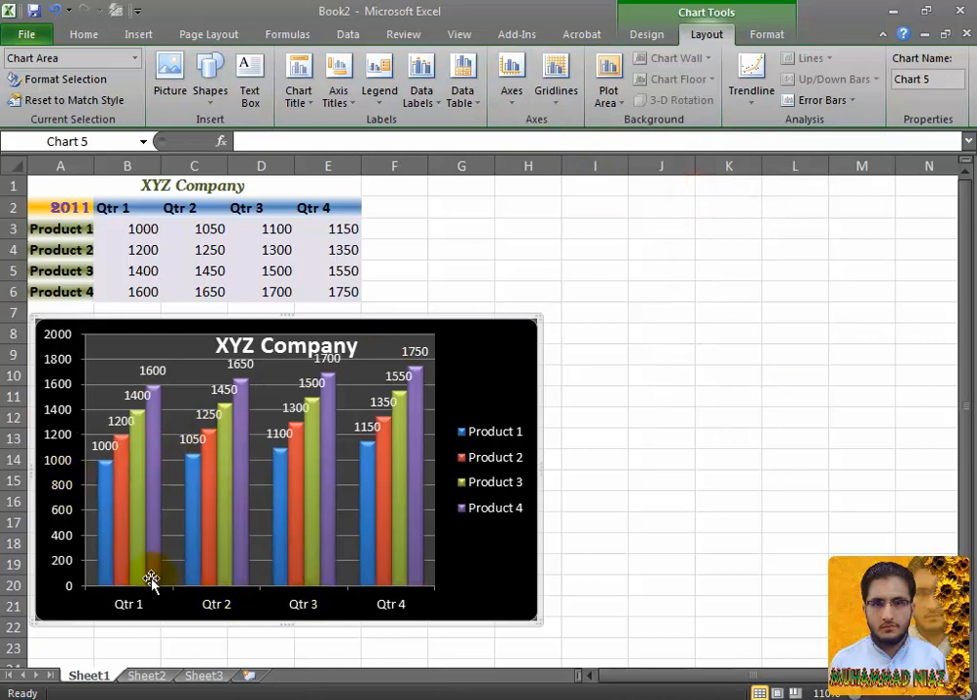
pyautogui.click(510, 97)
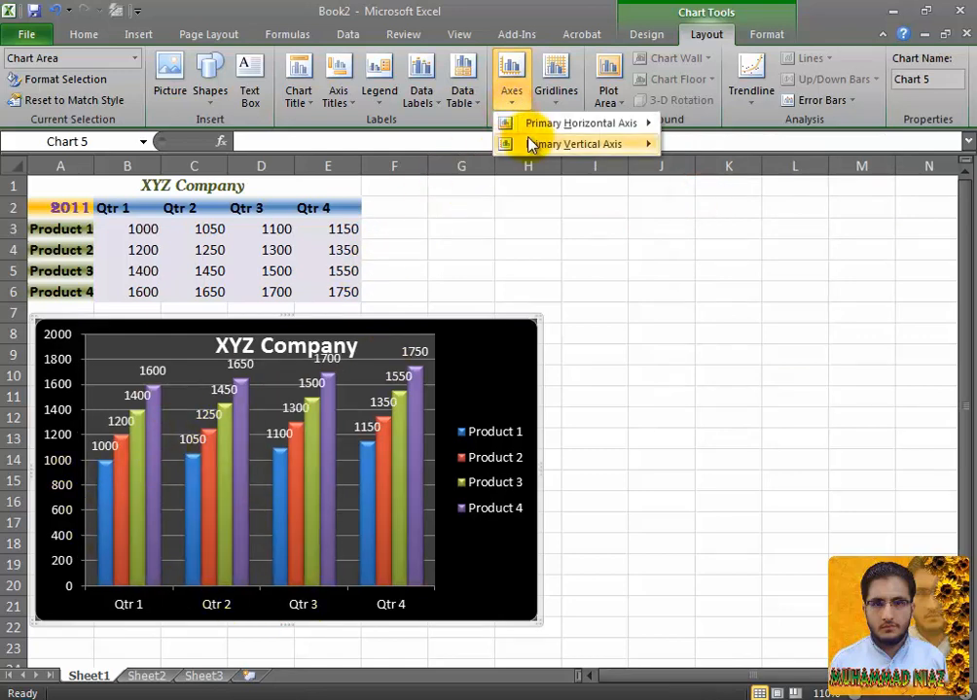
pyautogui.moveTo(542, 133)
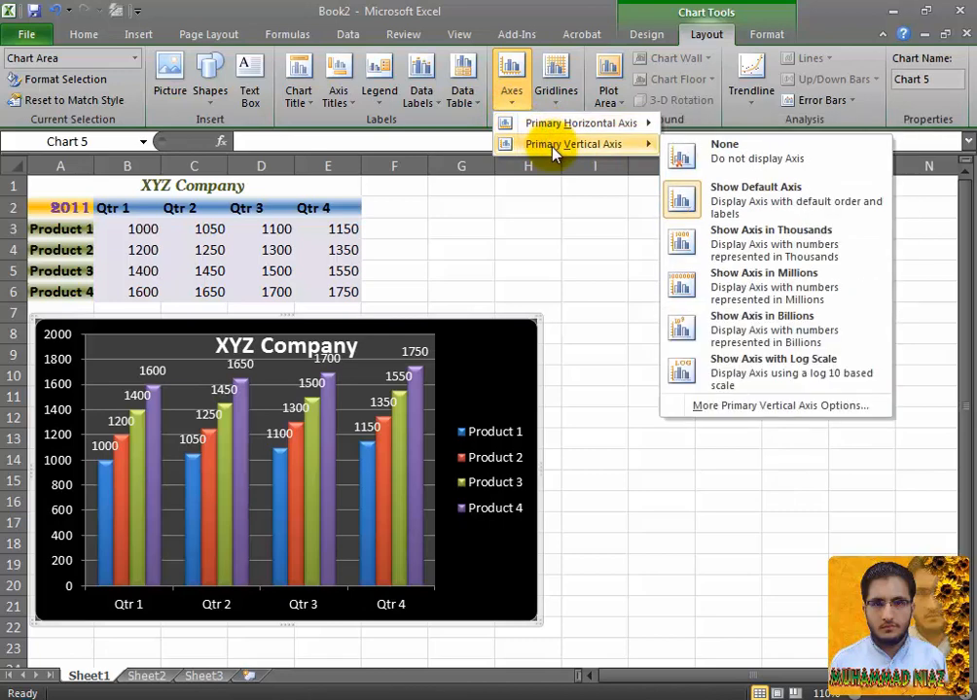
# Try Minor Gridlines and Major & Minor Gridlines for the primary horizontal gridlines, and set them back to Major Gridlines
pyautogui.click(560, 97)
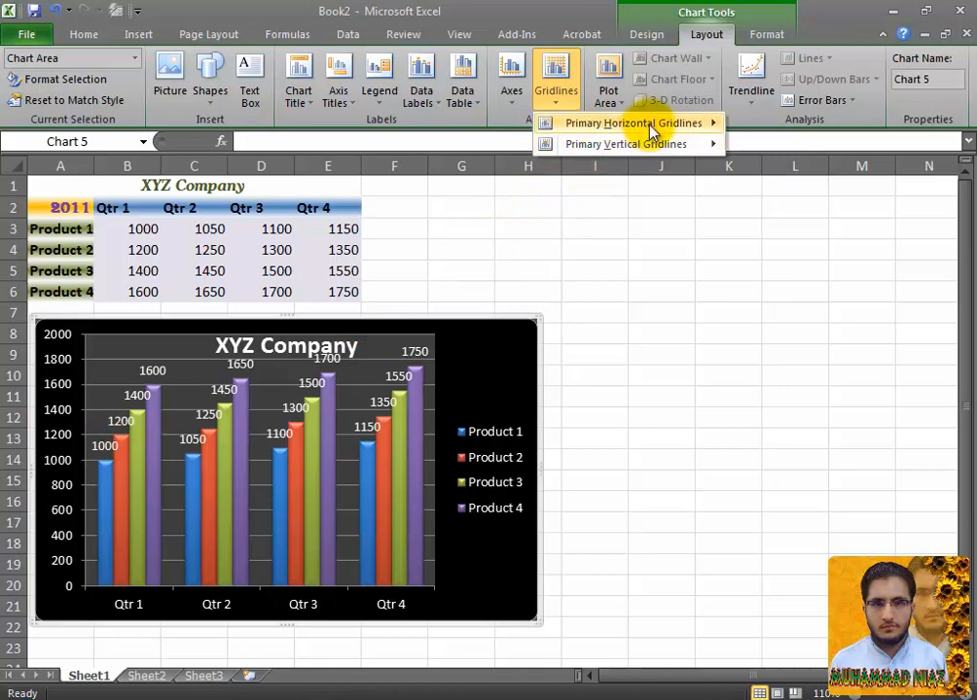
pyautogui.moveTo(649, 131)
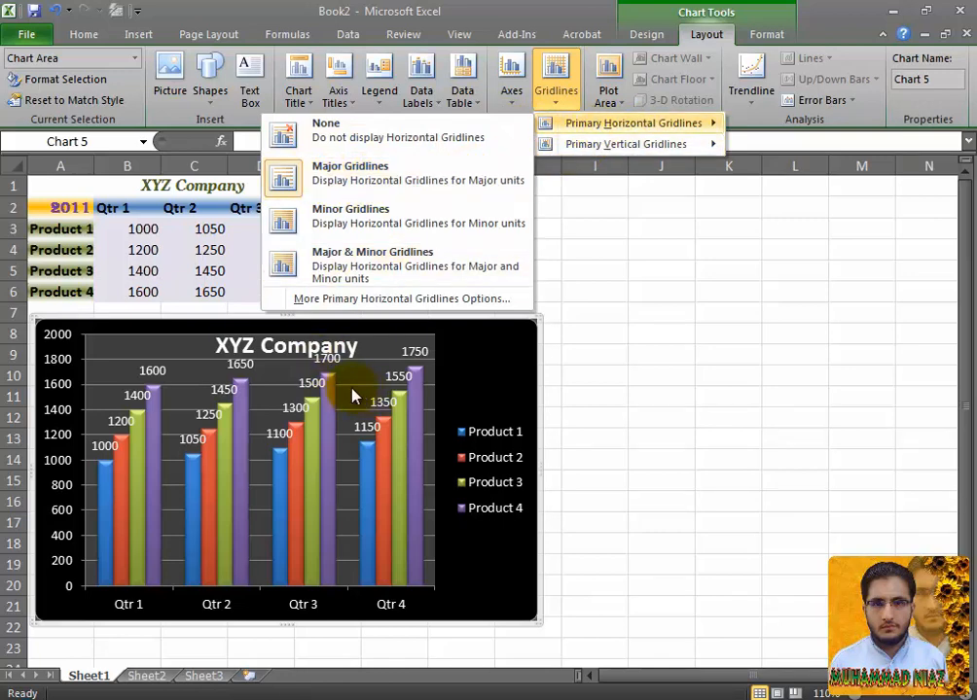
pyautogui.click(394, 222)
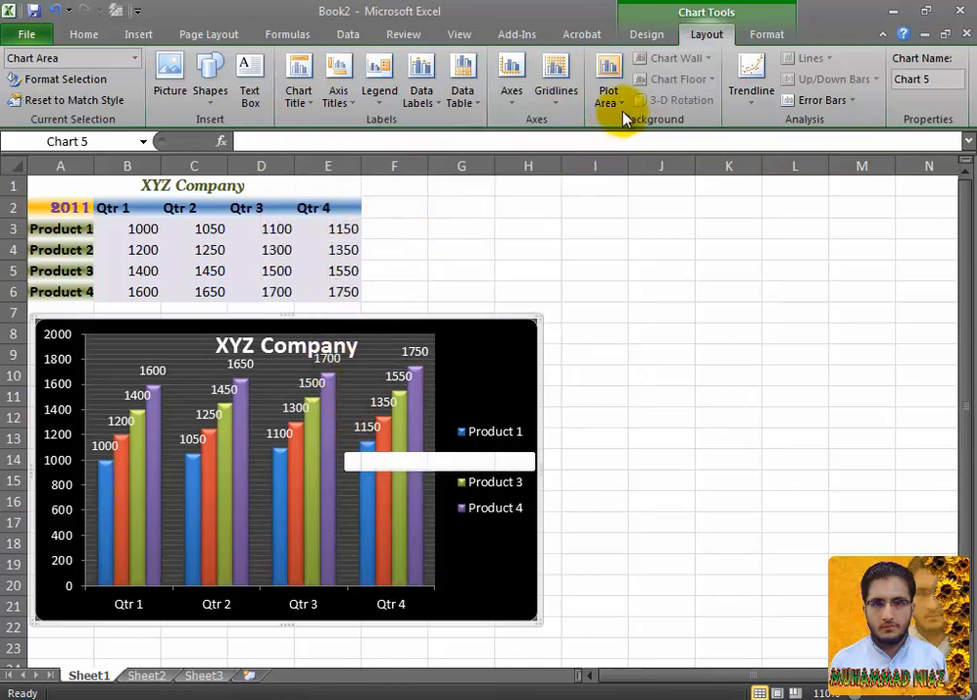
pyautogui.click(558, 86)
pyautogui.click(569, 125)
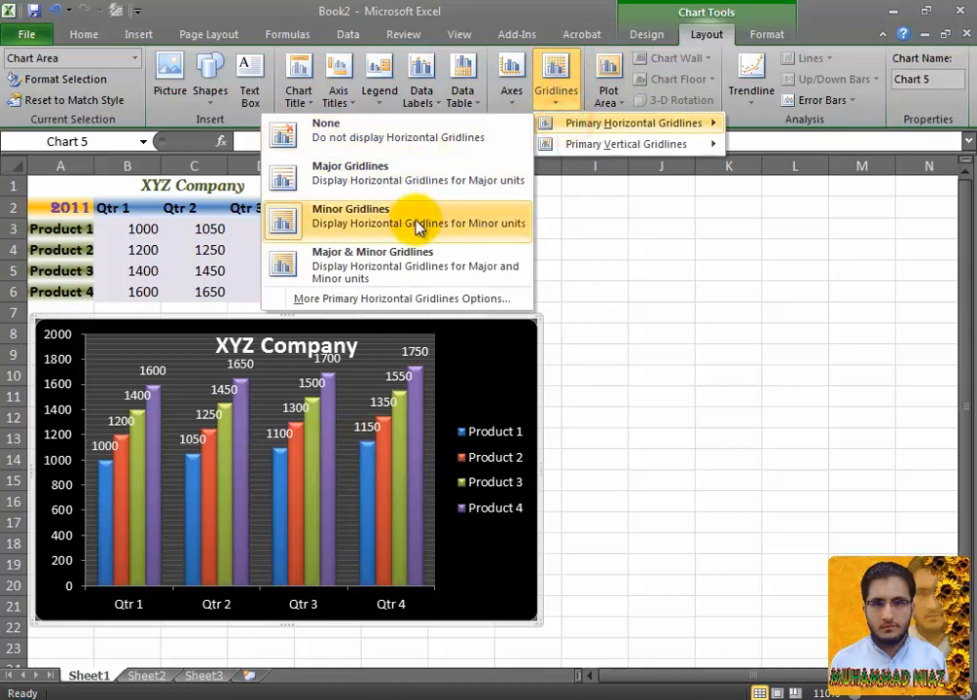
pyautogui.click(374, 273)
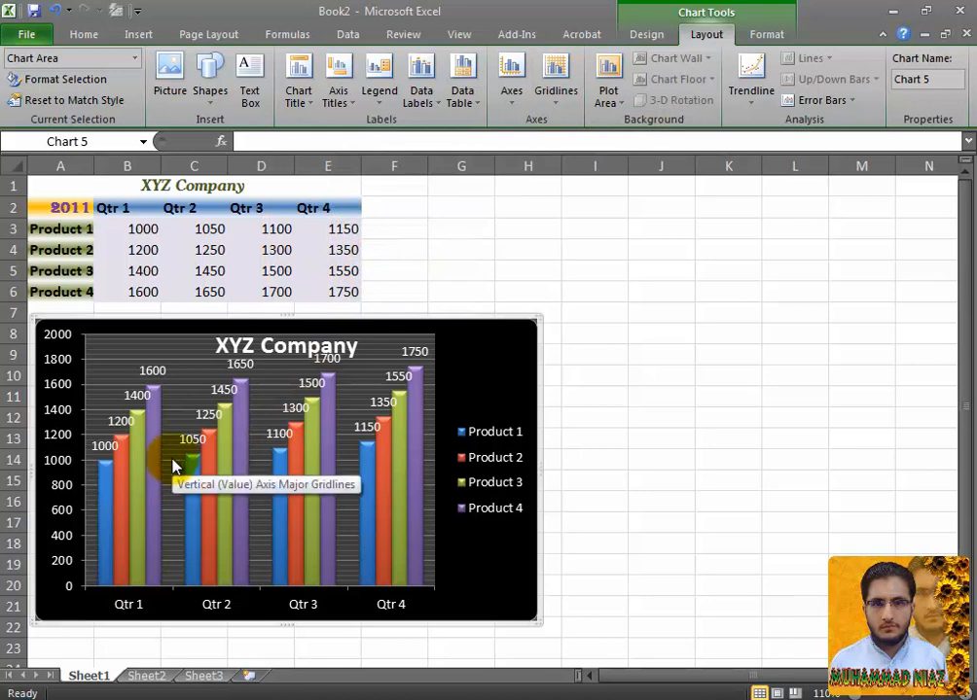
pyautogui.click(559, 113)
pyautogui.moveTo(547, 125)
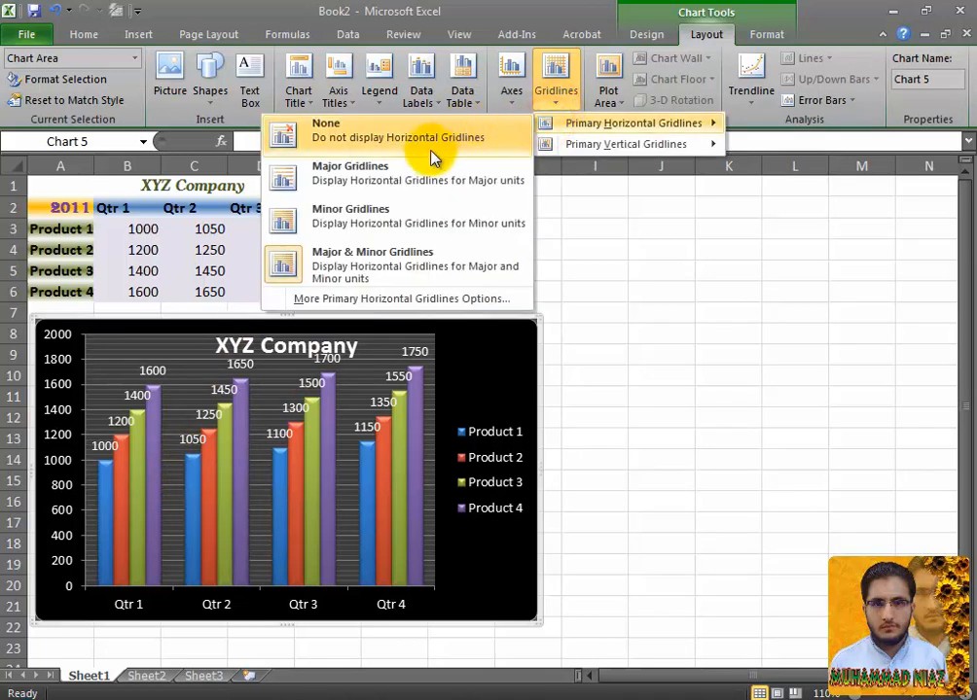
pyautogui.click(374, 183)
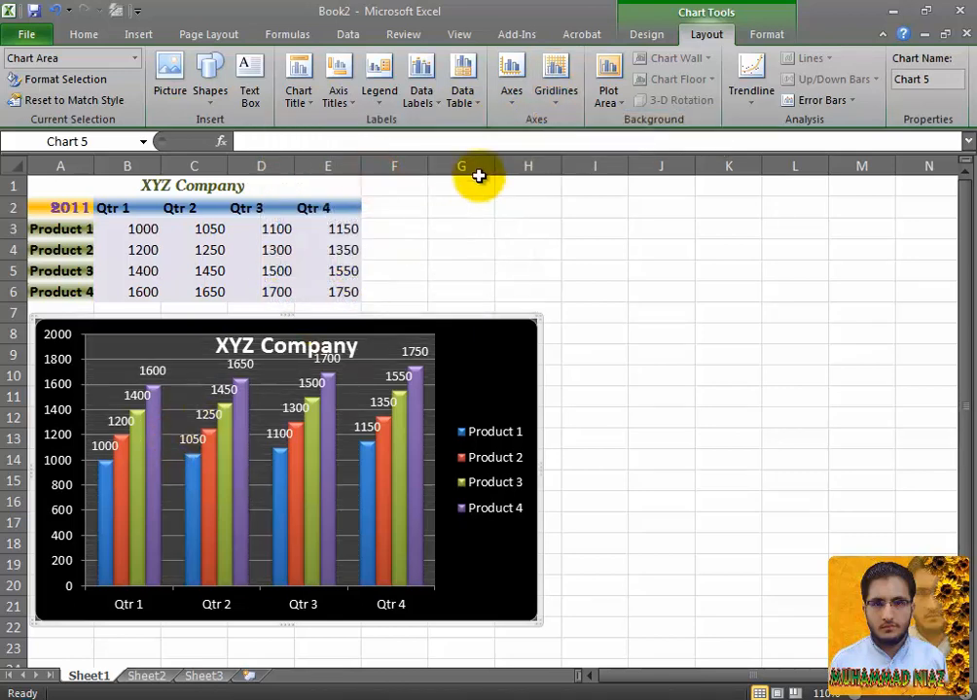
# Try Major Gridlines and Minor Gridlines for the primary vertical gridlines, and set them back to None
pyautogui.click(559, 97)
pyautogui.moveTo(583, 146)
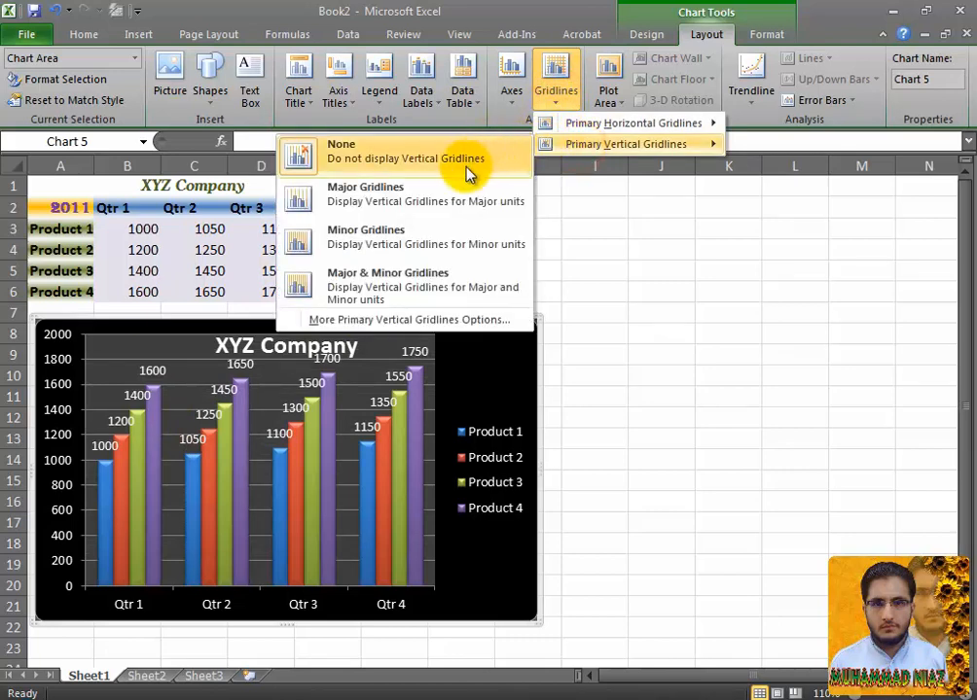
pyautogui.click(418, 202)
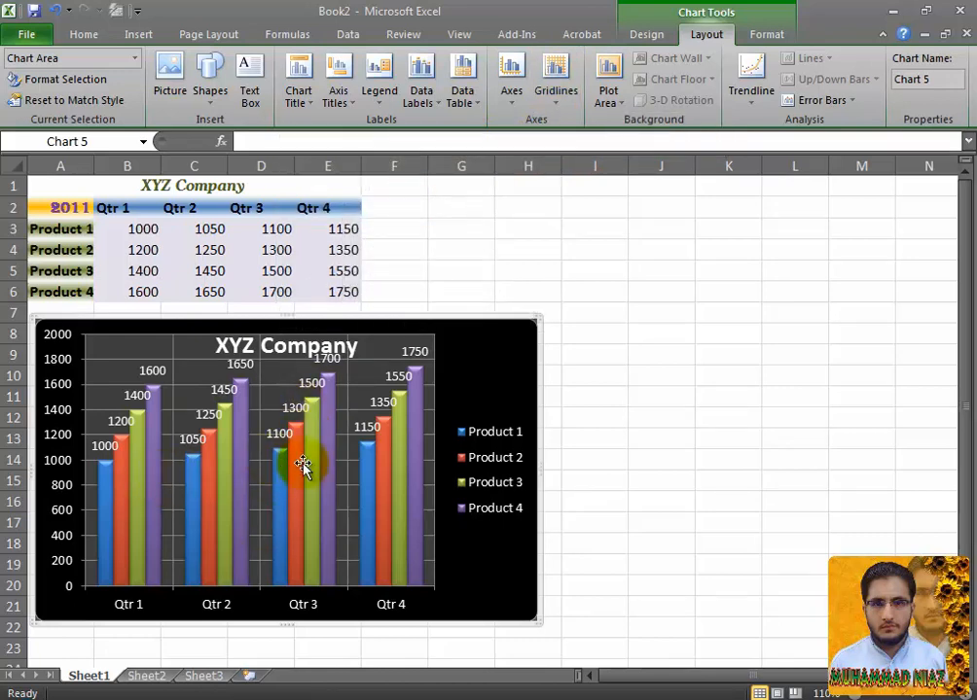
pyautogui.click(556, 94)
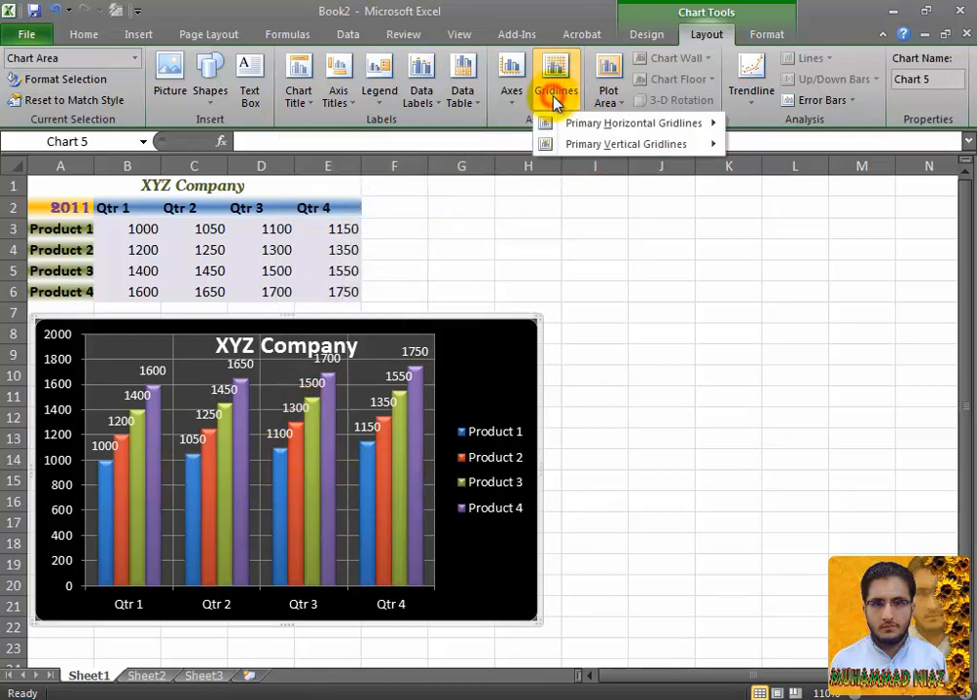
pyautogui.moveTo(545, 143)
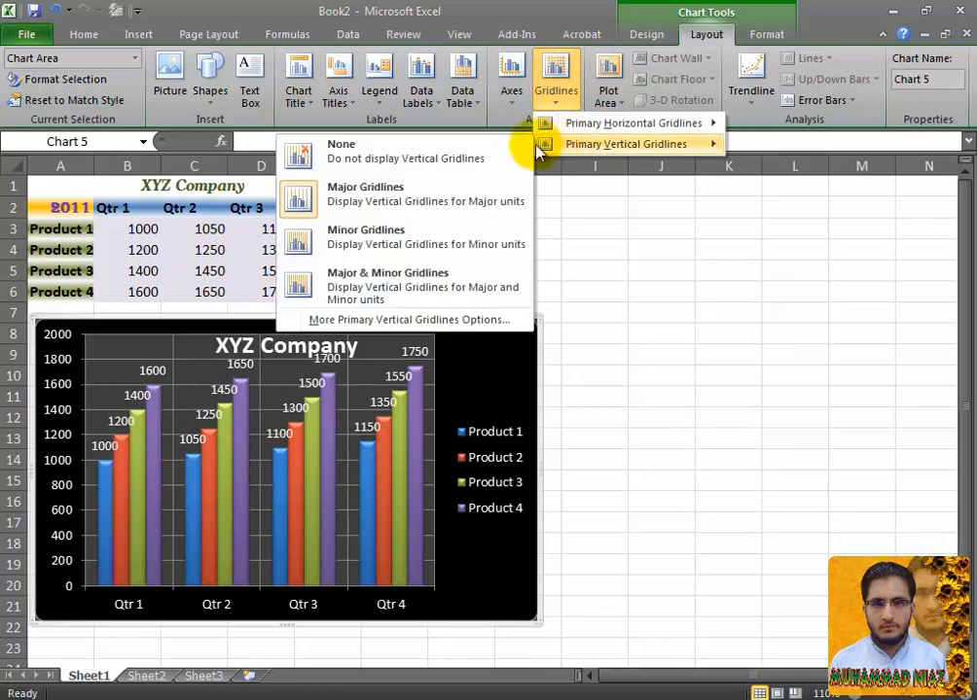
pyautogui.click(404, 238)
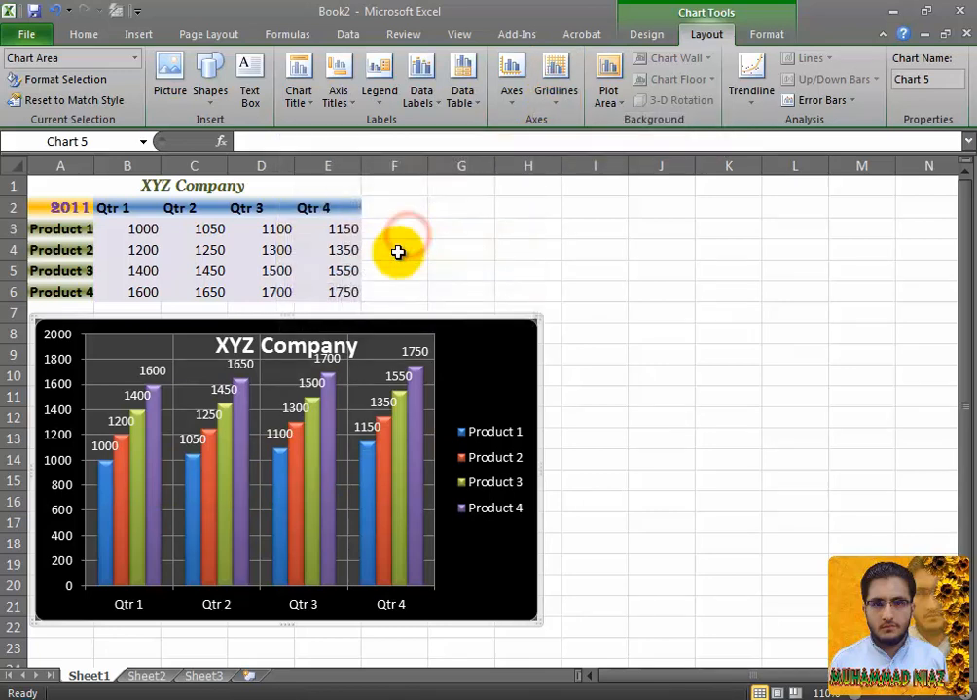
pyautogui.click(356, 487)
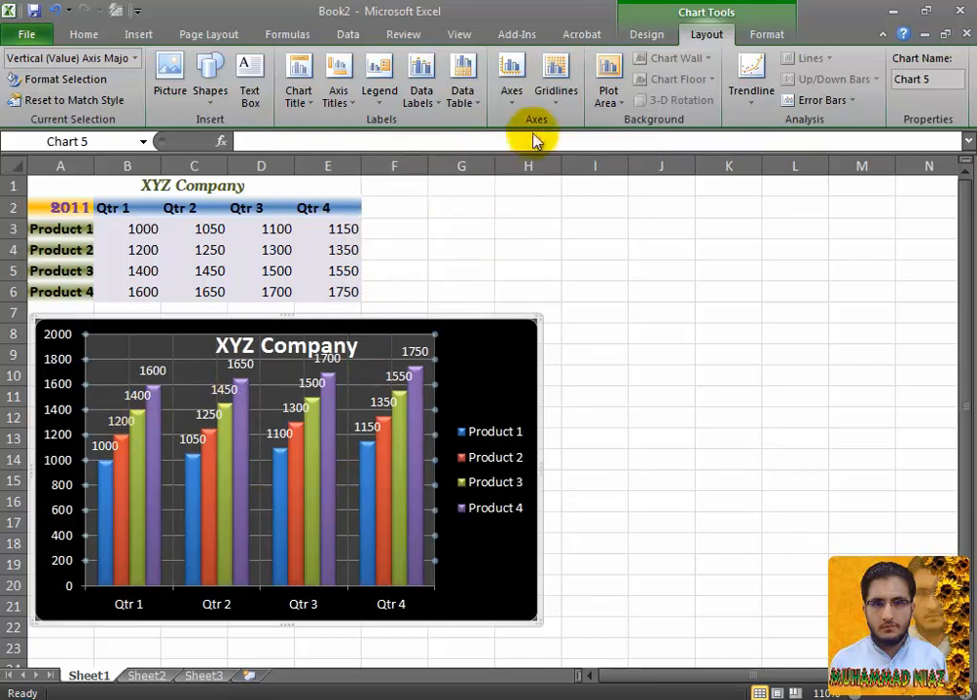
pyautogui.click(556, 94)
pyautogui.moveTo(563, 133)
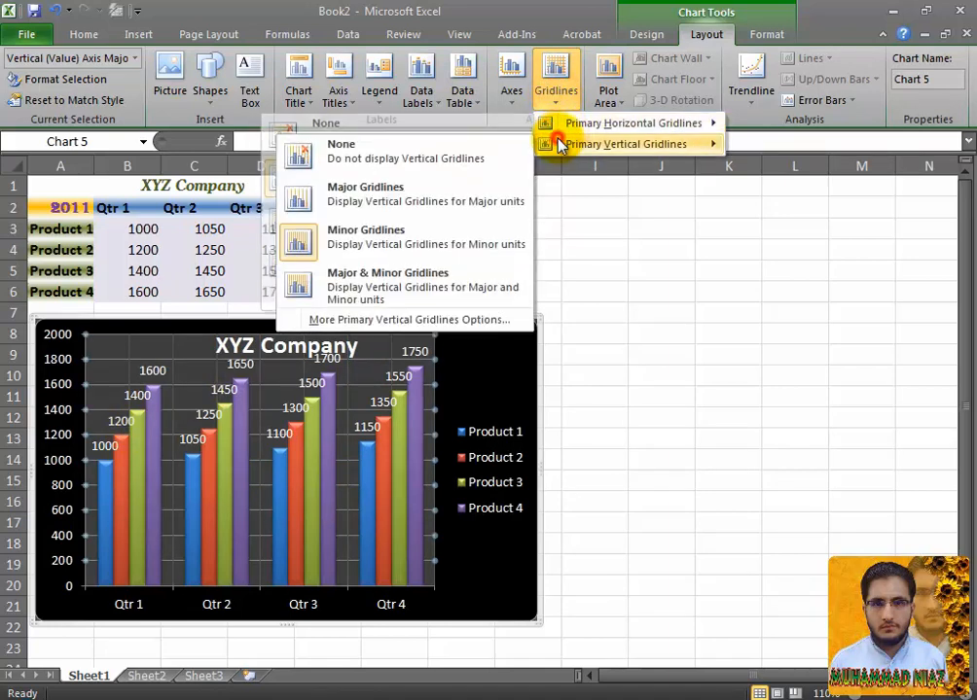
pyautogui.click(423, 163)
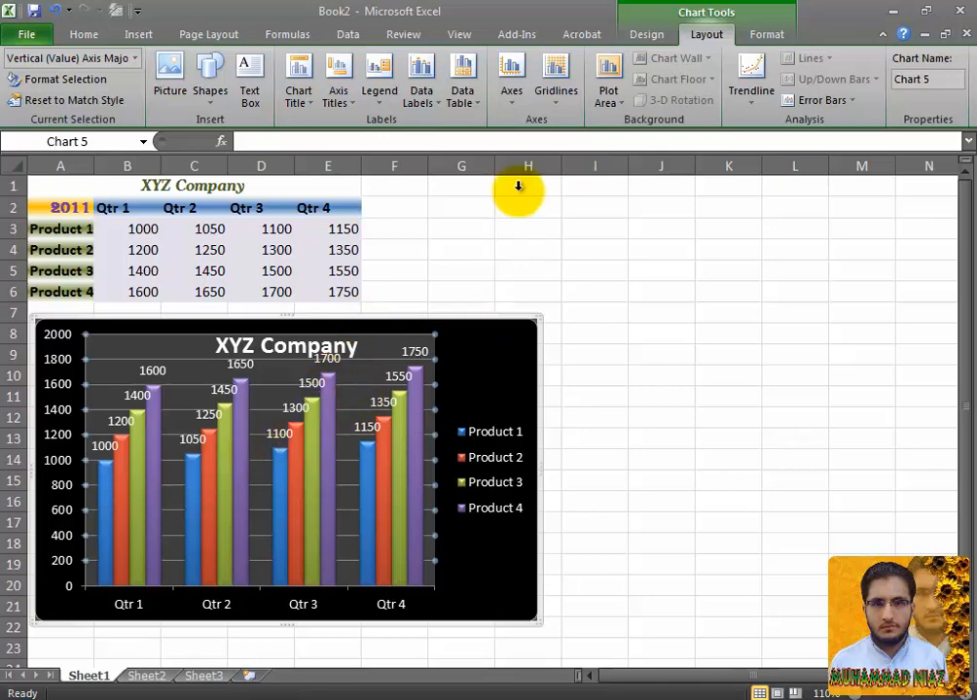
# Clear the chart's plot area fill by setting the plot area to None
pyautogui.click(613, 98)
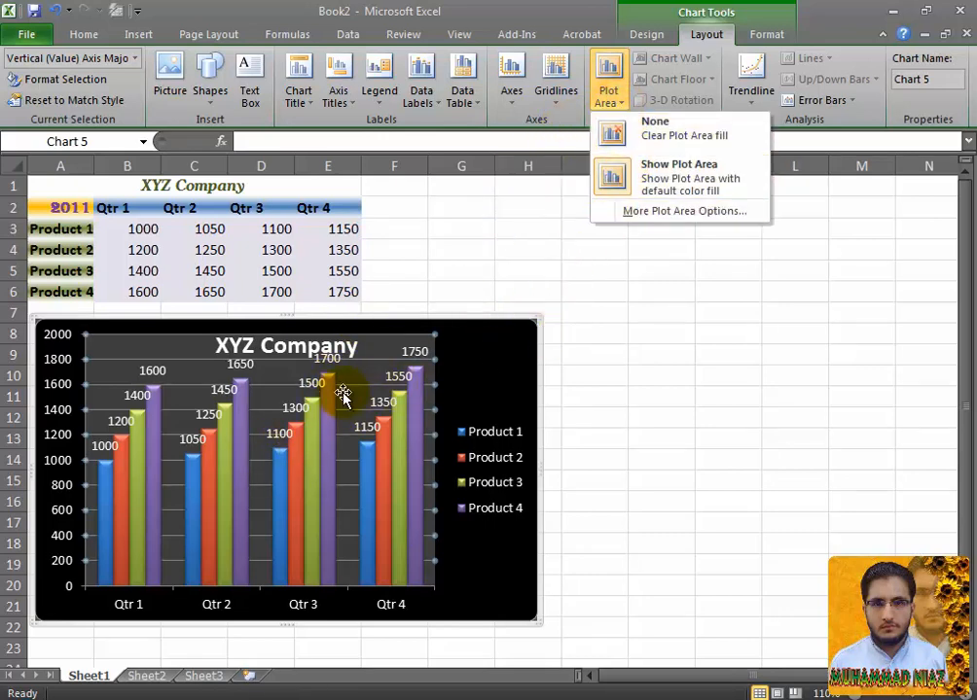
pyautogui.click(684, 144)
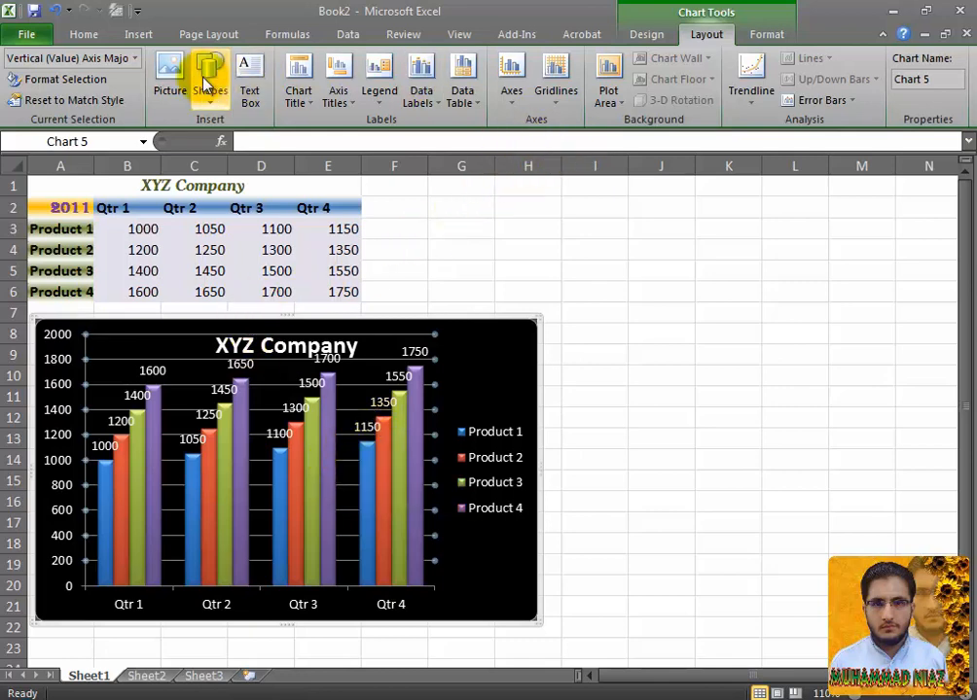
# Apply the purple shape style with a thick white outline to the Product 4 column series
pyautogui.click(764, 38)
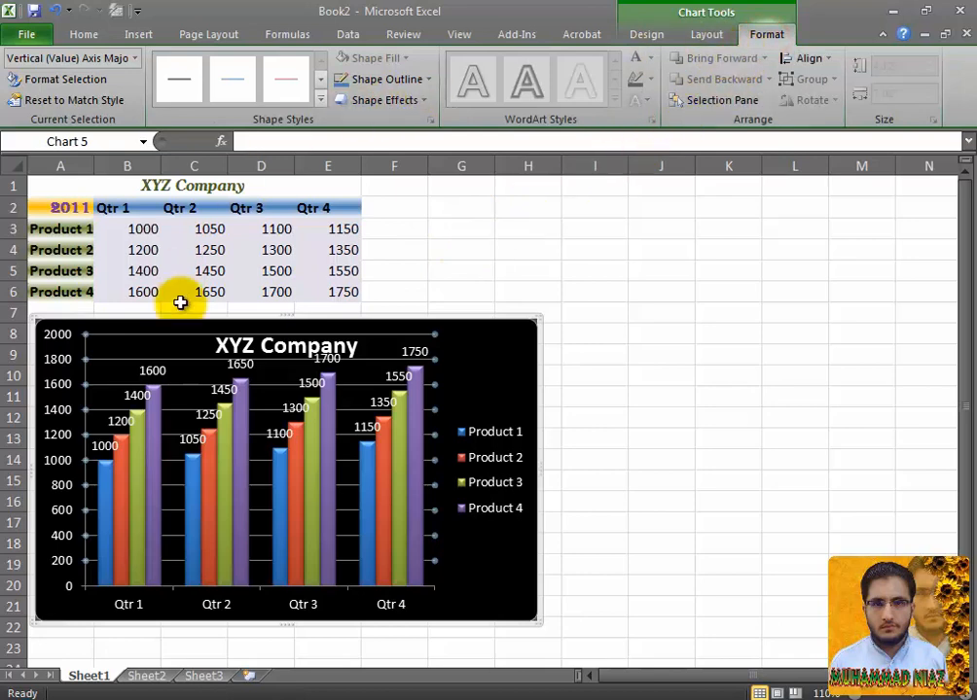
pyautogui.click(402, 484)
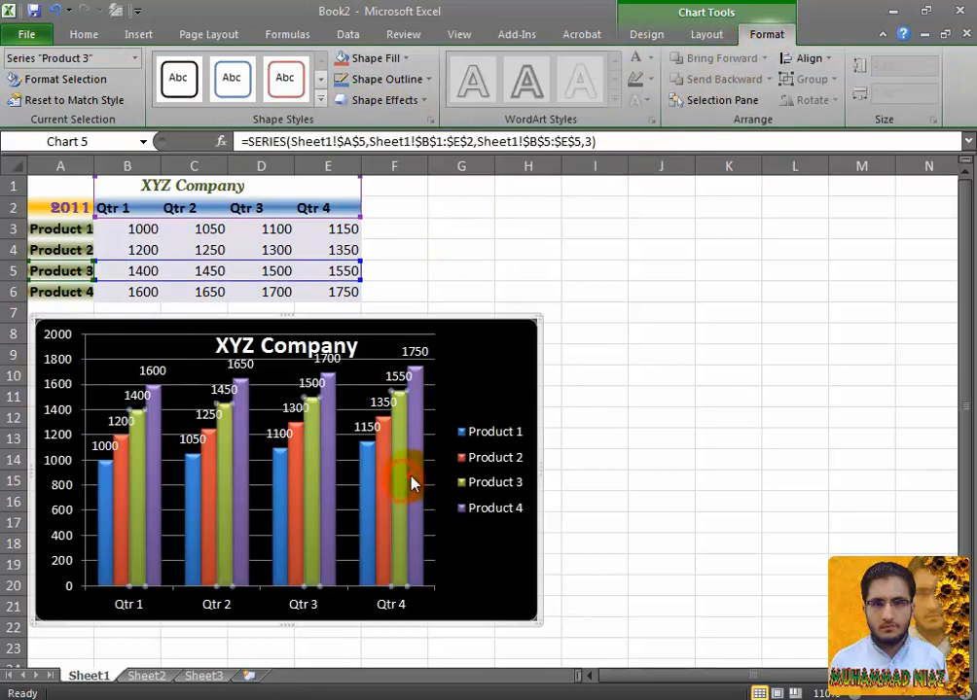
pyautogui.click(412, 478)
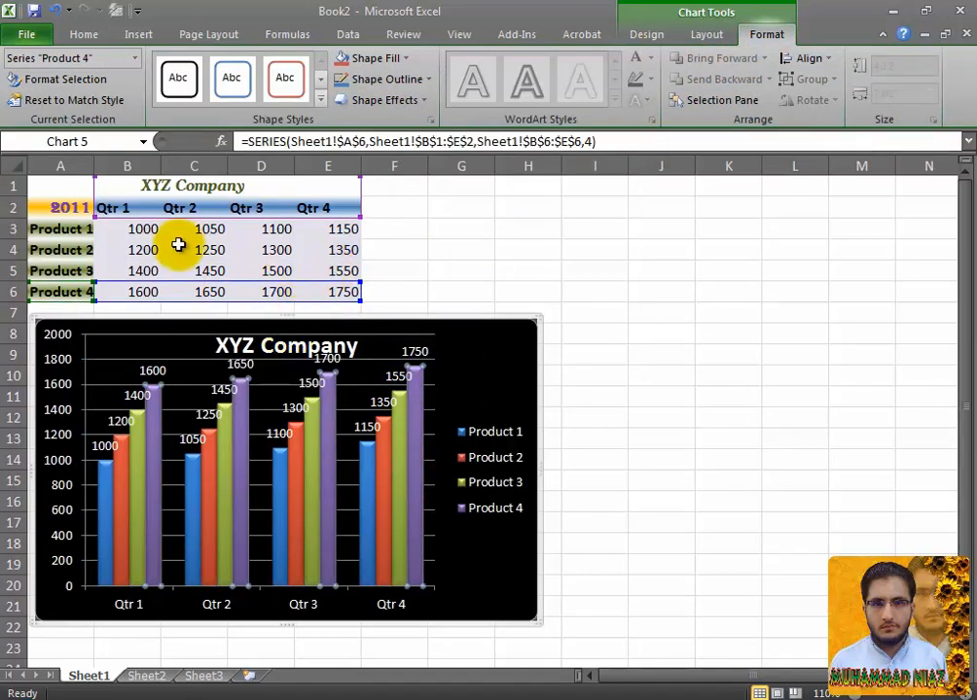
pyautogui.click(320, 98)
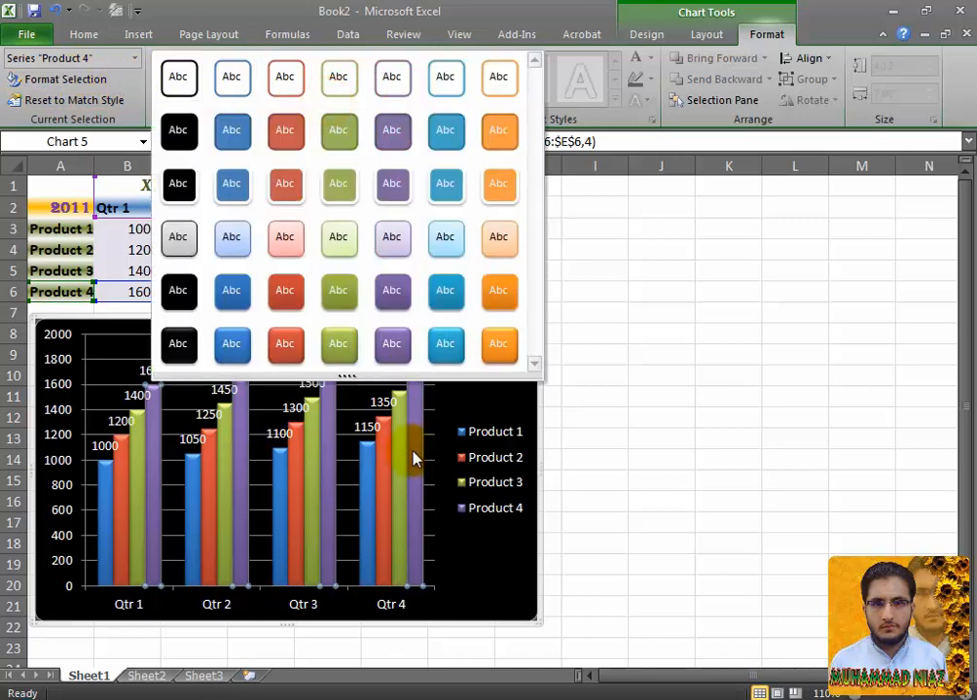
pyautogui.click(414, 445)
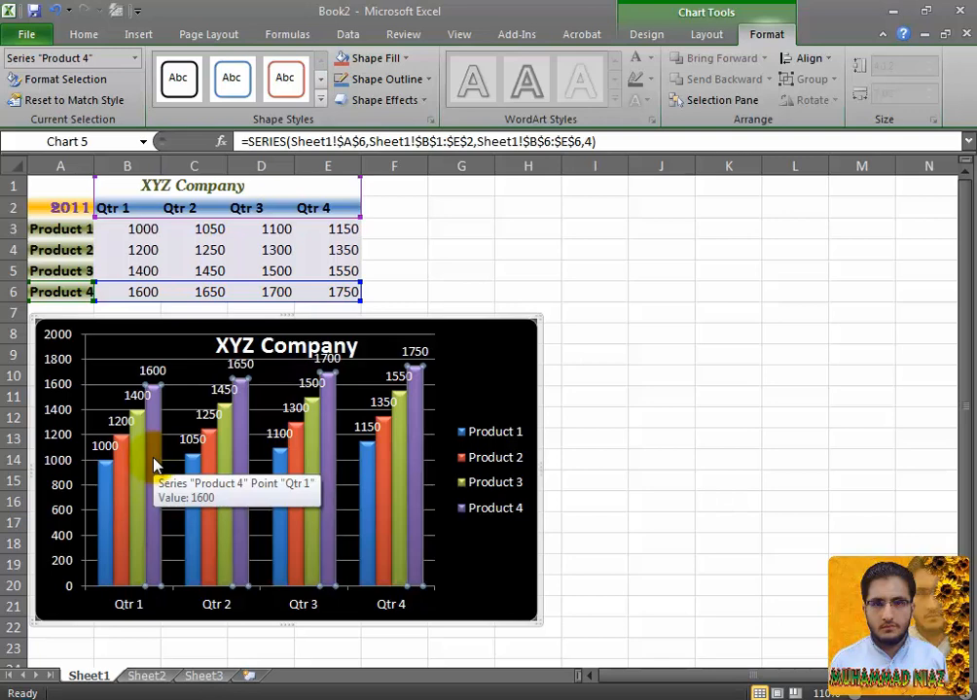
pyautogui.click(320, 98)
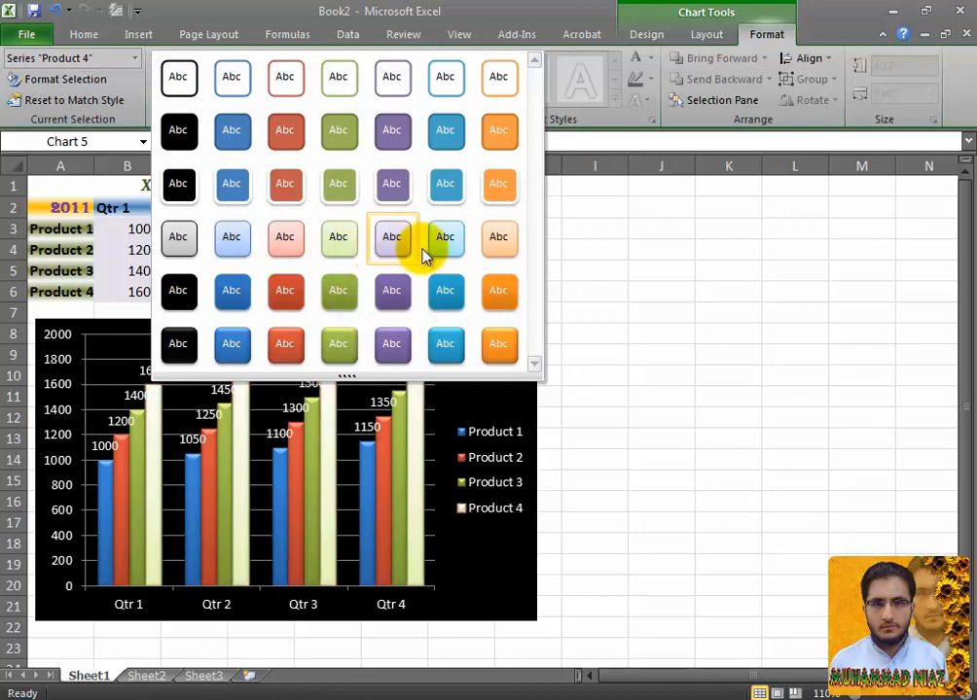
pyautogui.click(402, 190)
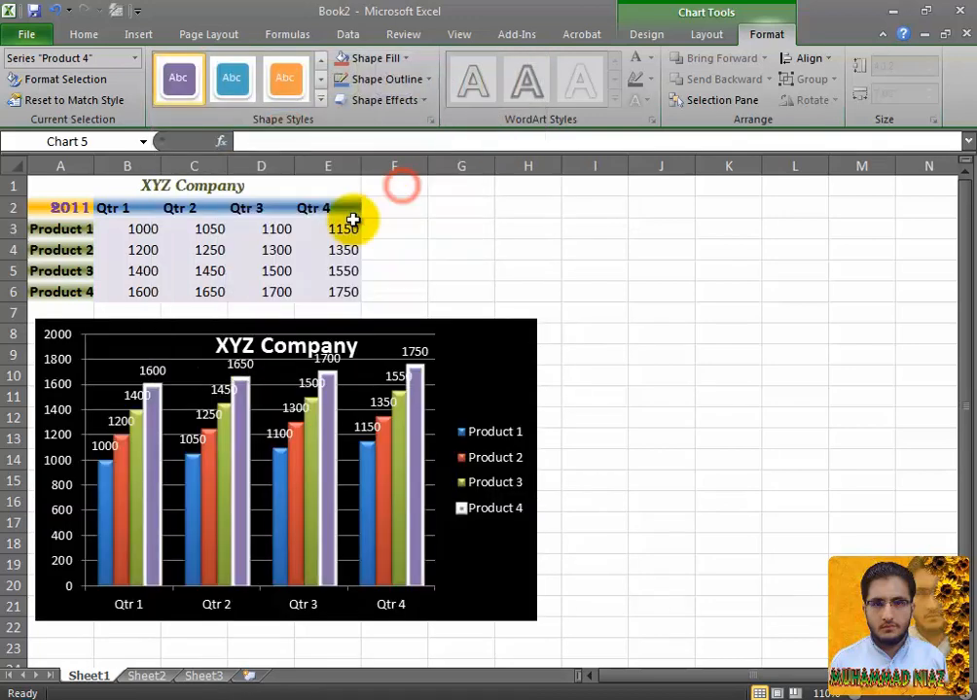
# Apply the orange shape style with a thick white outline to the Product 3 column series
pyautogui.click(137, 454)
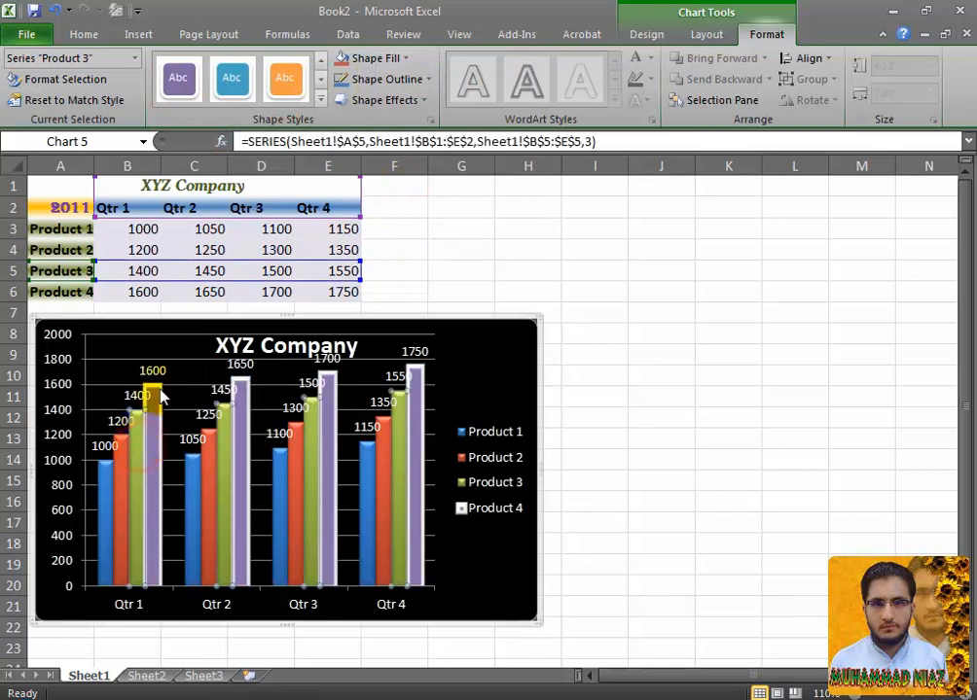
pyautogui.click(322, 100)
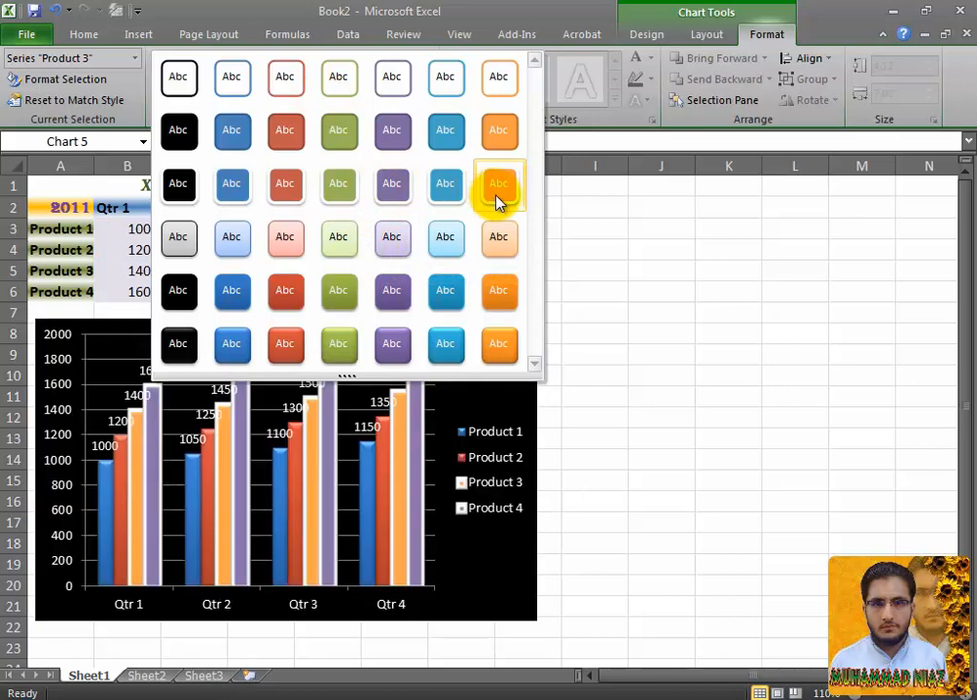
pyautogui.click(494, 193)
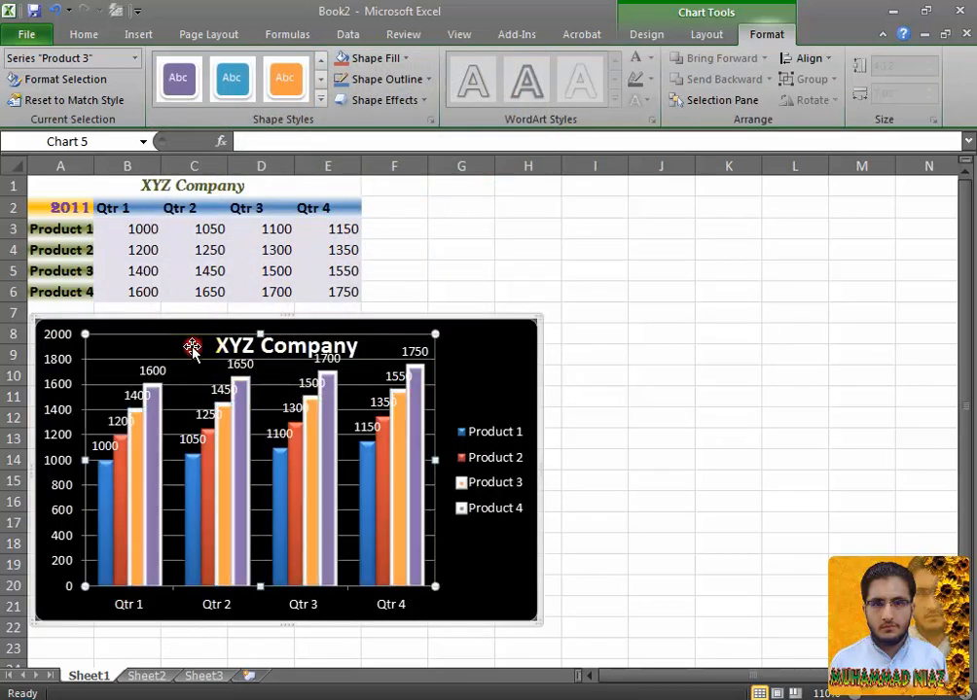
# Try the light blue shape style on the chart's plot area, and undo it
pyautogui.click(192, 350)
pyautogui.click(322, 99)
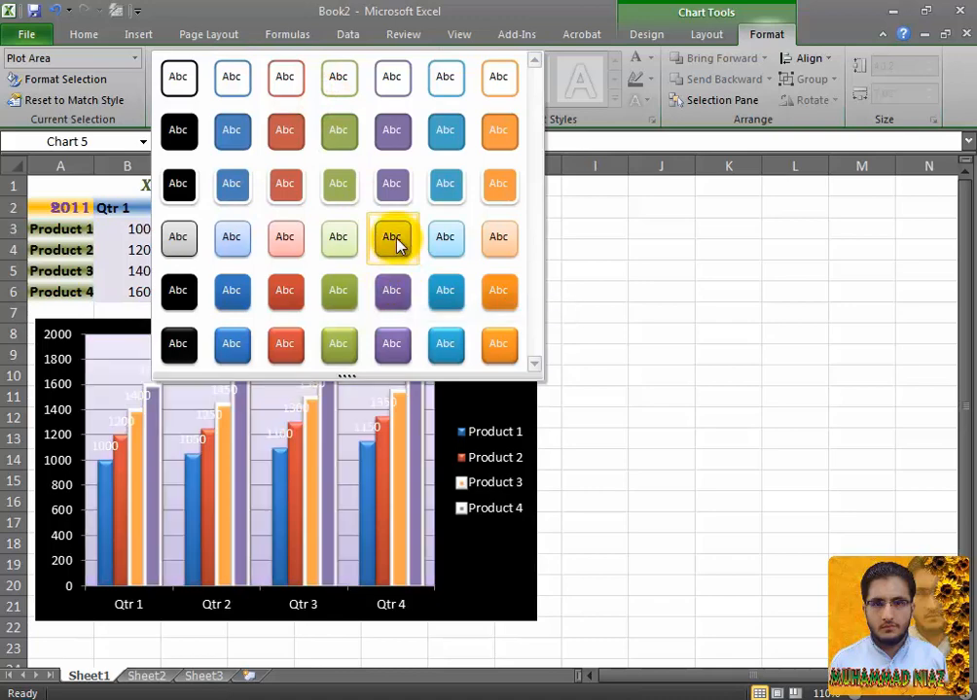
pyautogui.click(216, 237)
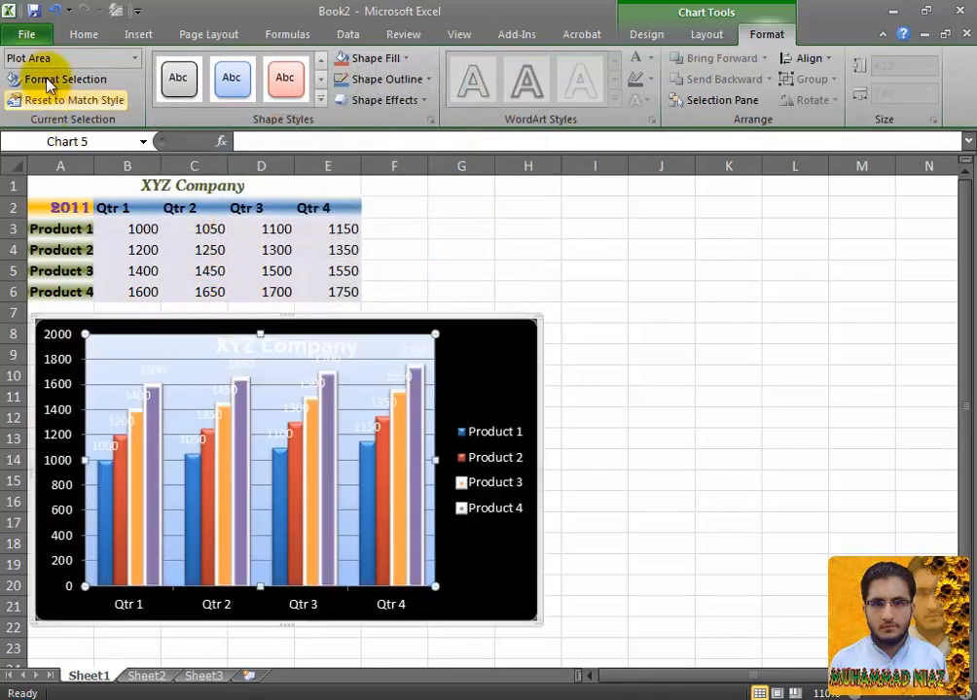
pyautogui.click(55, 12)
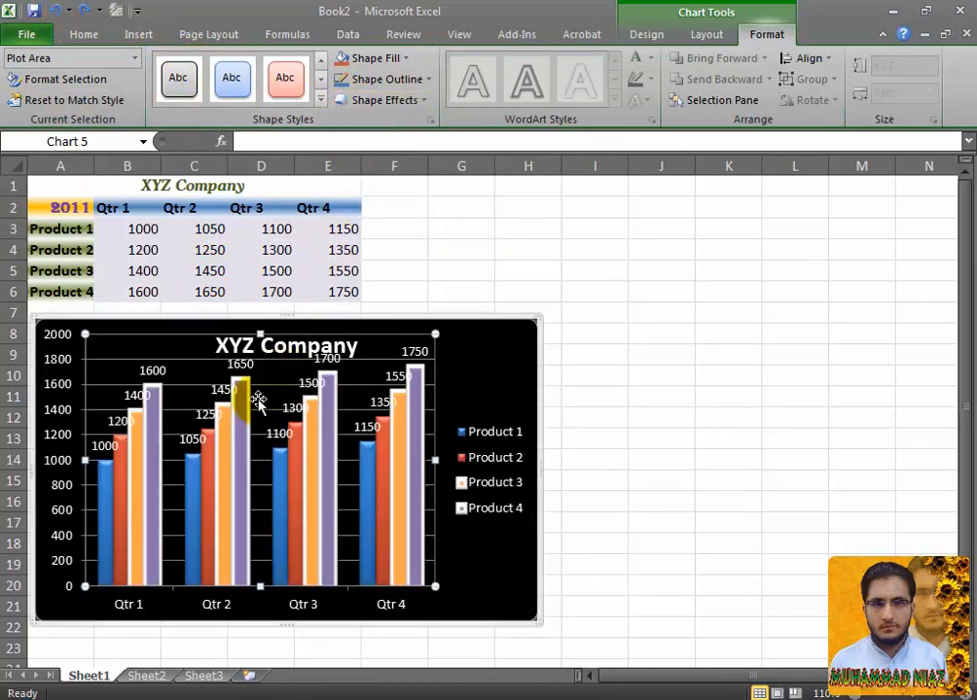
# Apply the black WordArt style with a white outline to the vertical axis labels
pyautogui.click(61, 435)
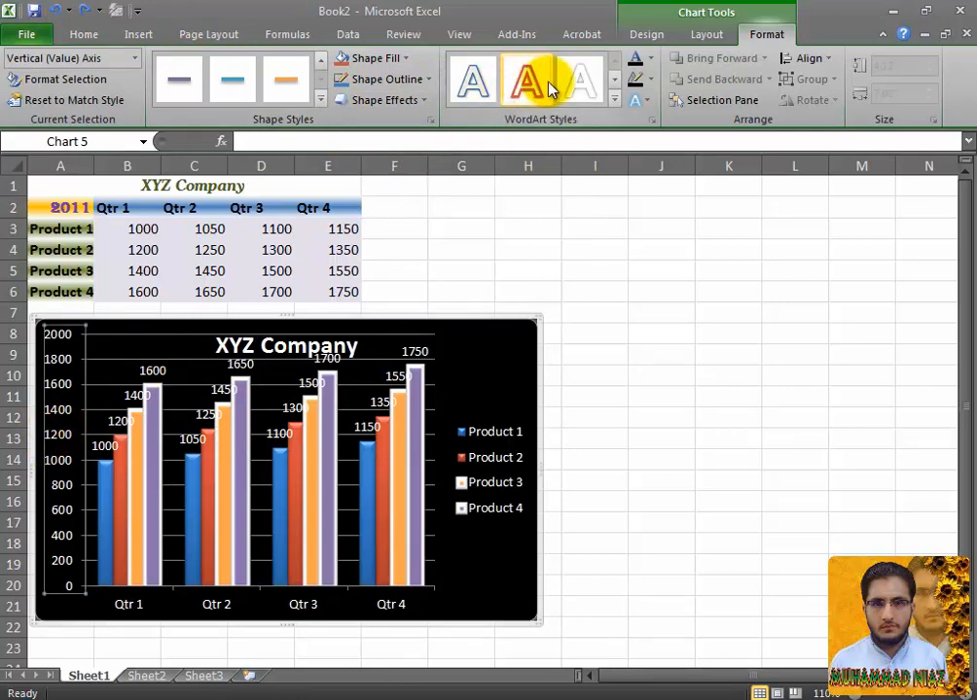
pyautogui.click(614, 99)
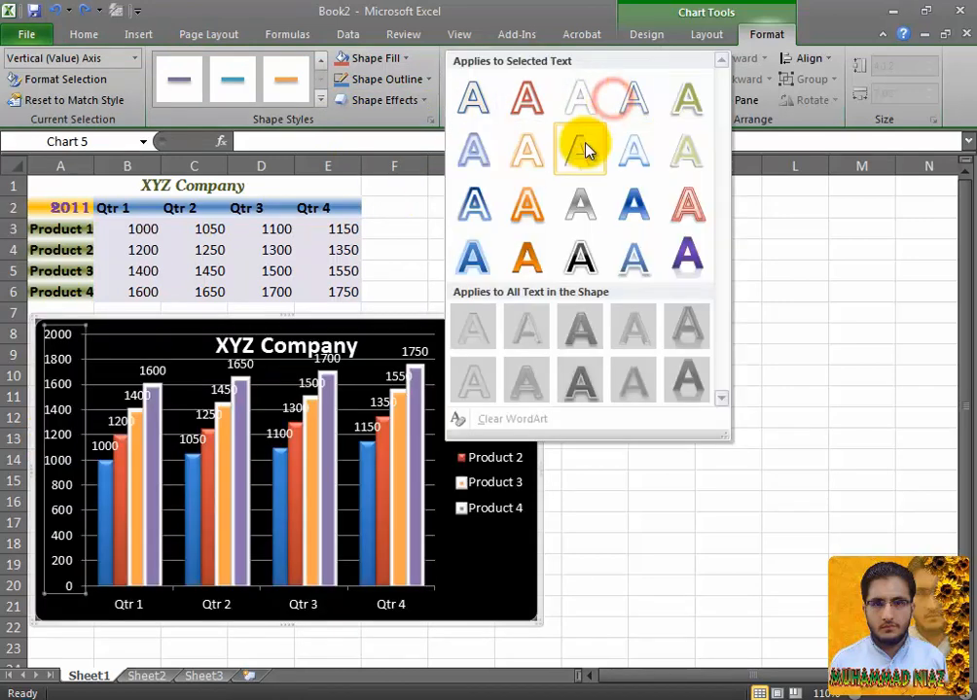
pyautogui.click(580, 258)
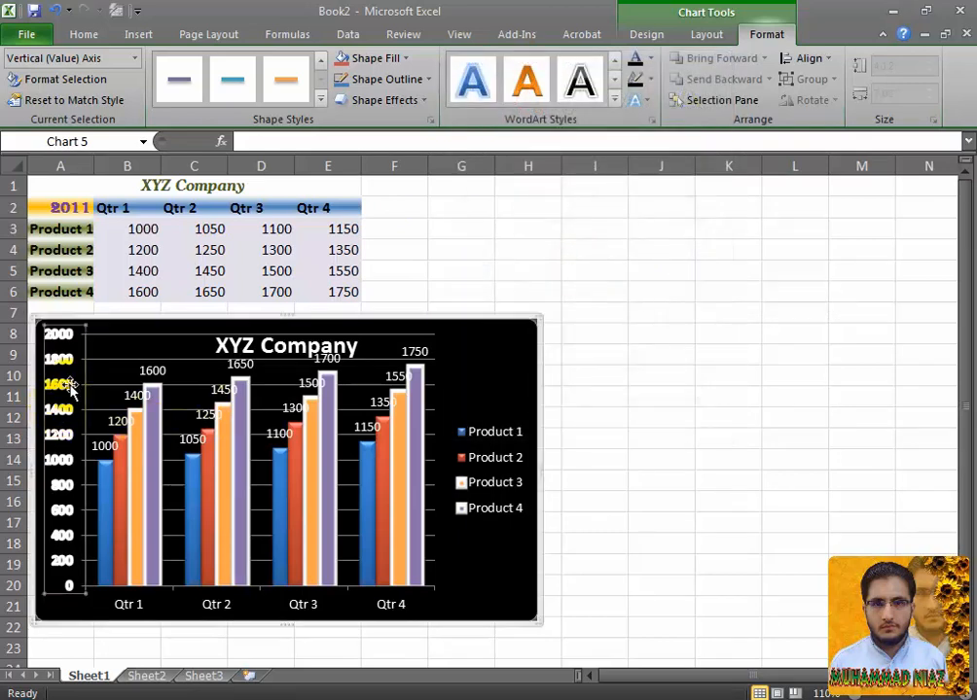
# Apply the WordArt style Fill - Blue, Accent 1, Inner Shadow - Accent 1 to the horizontal axis labels
pyautogui.click(237, 610)
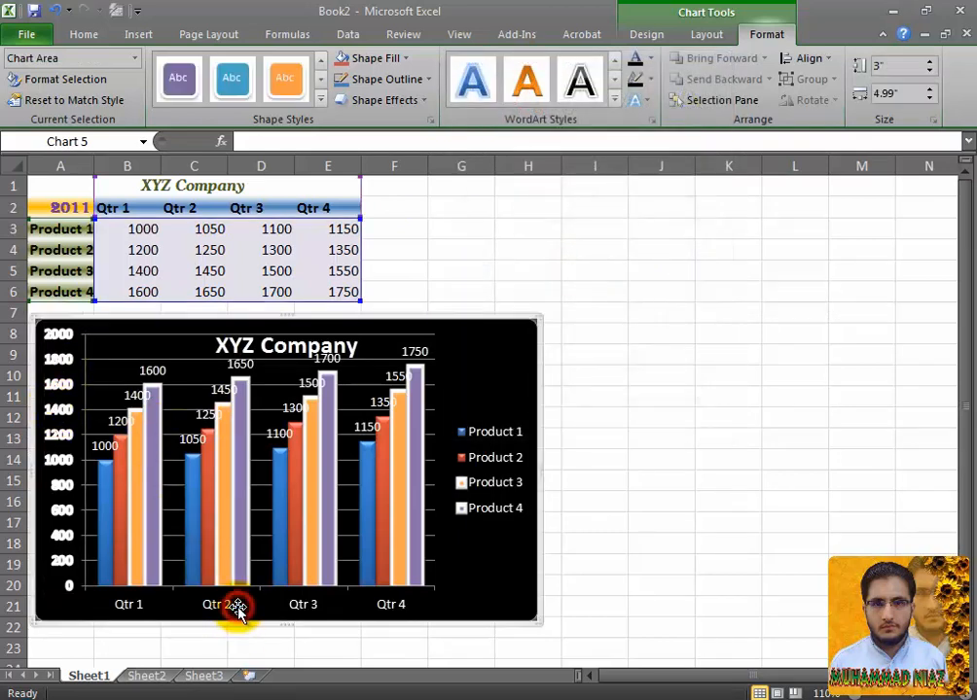
pyautogui.click(219, 608)
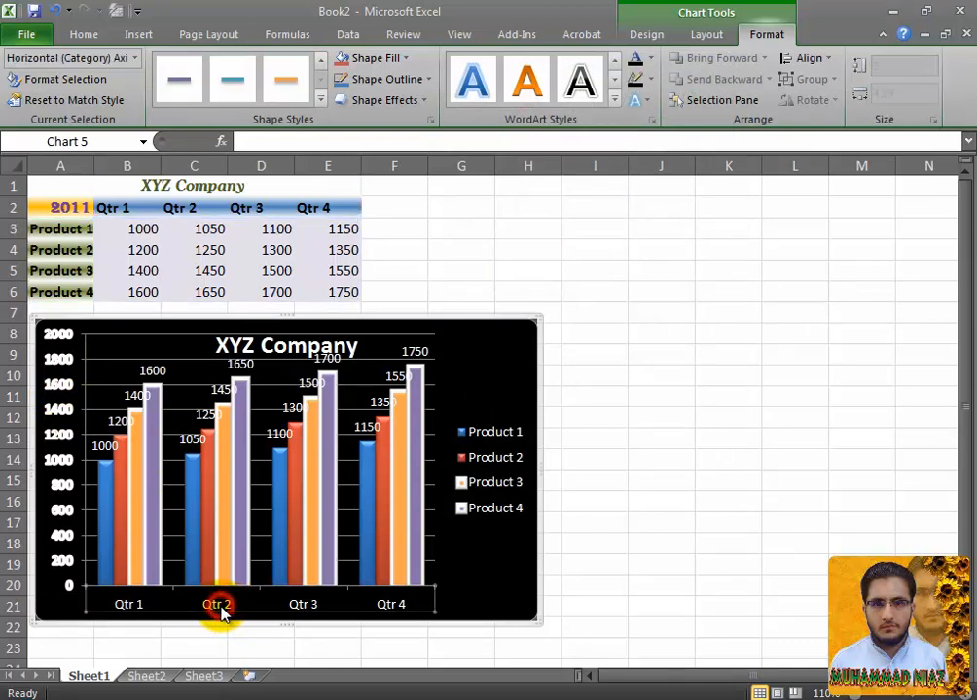
pyautogui.click(615, 99)
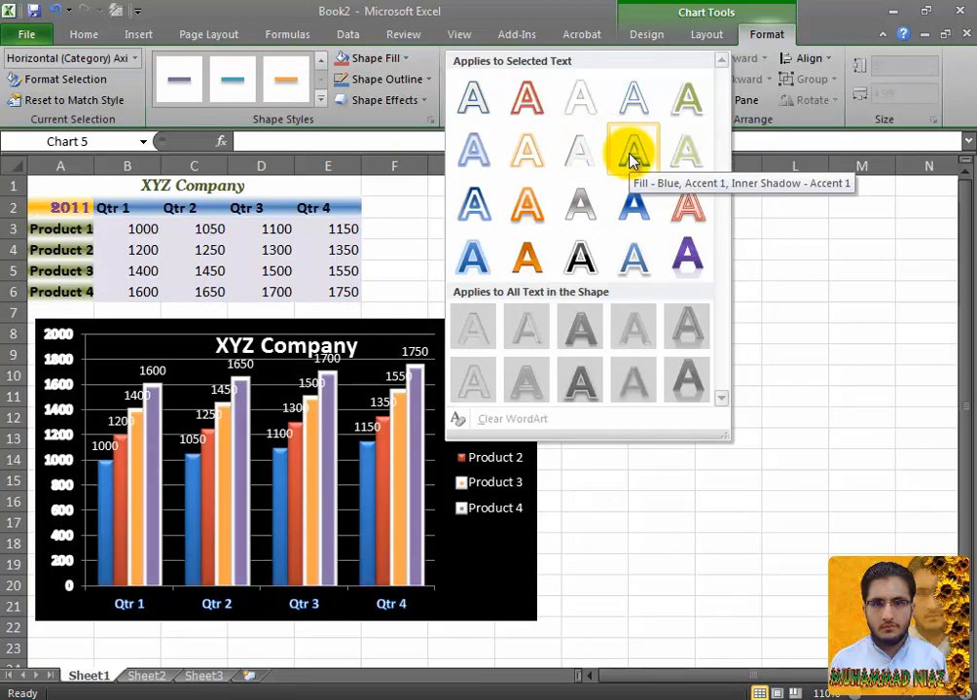
pyautogui.click(633, 155)
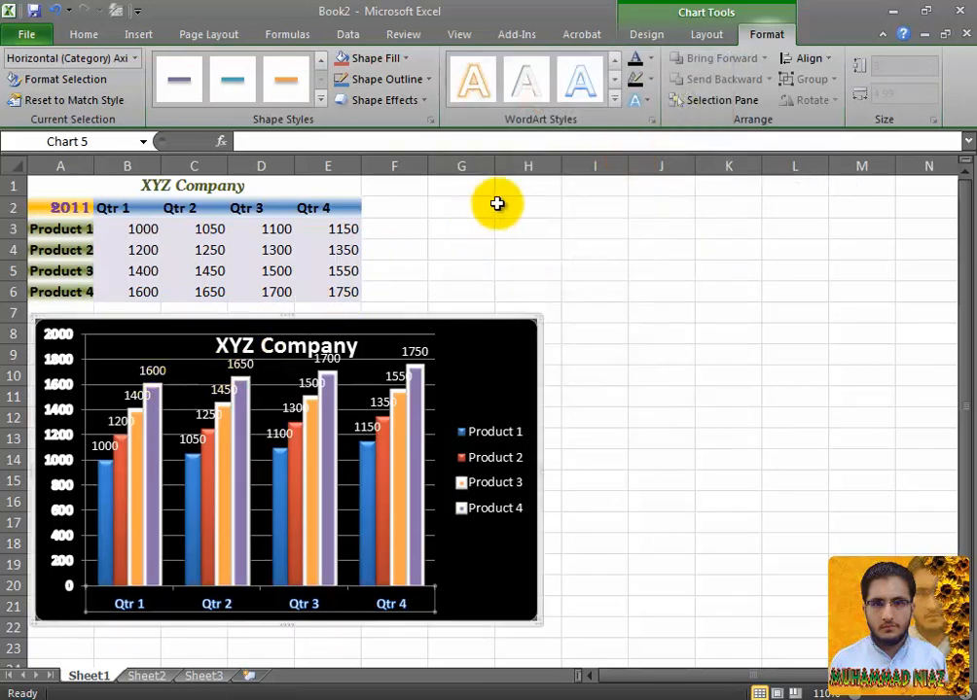
# Review the text fill, text outline and text effects options for the horizontal axis labels without applying any
pyautogui.click(650, 61)
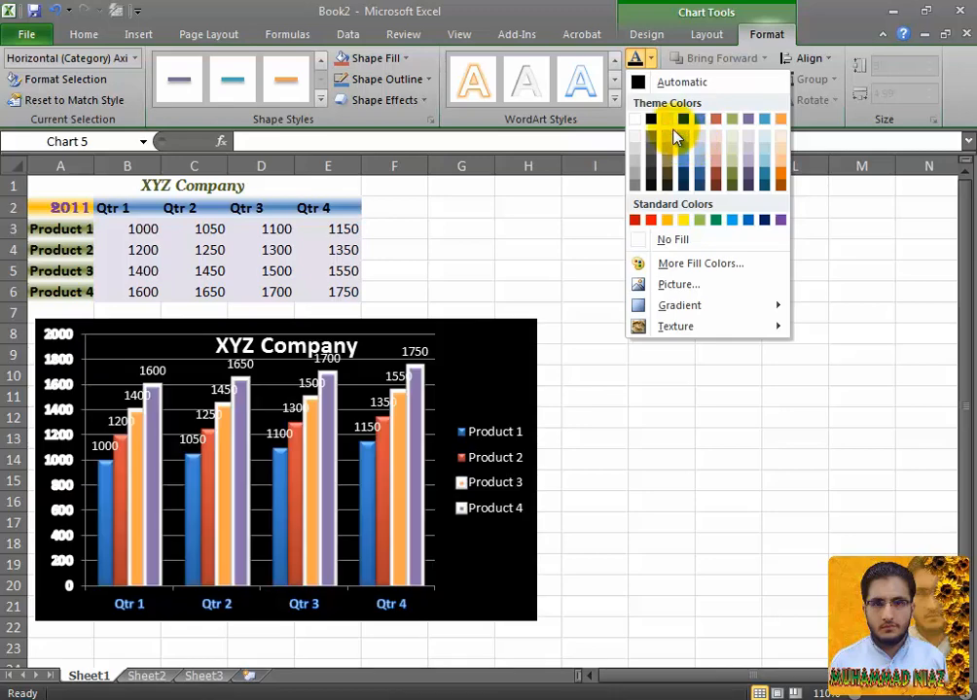
pyautogui.click(650, 61)
pyautogui.click(651, 80)
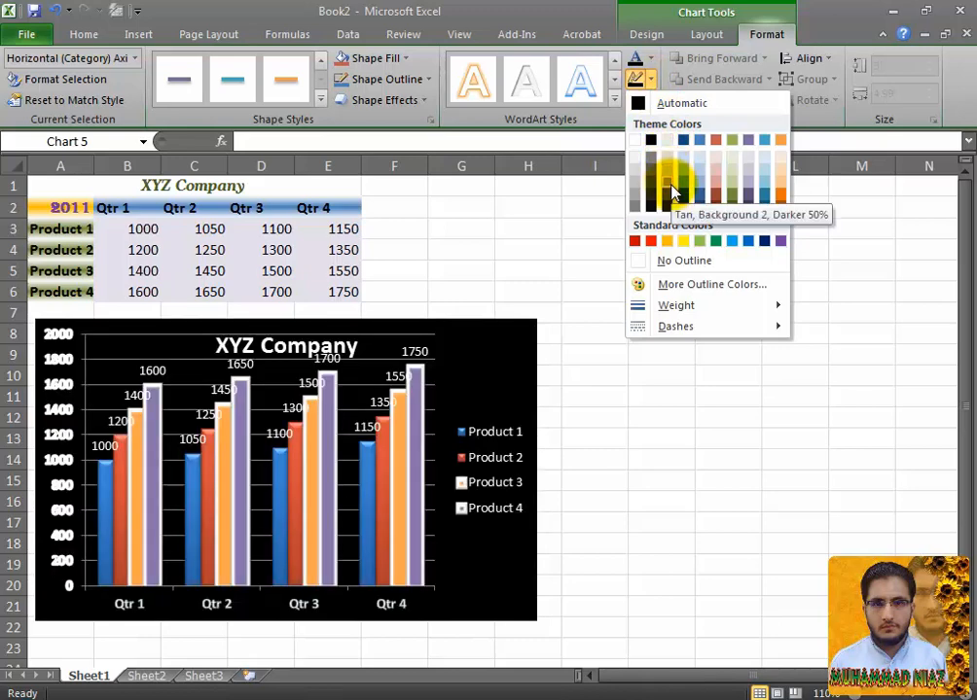
pyautogui.click(651, 102)
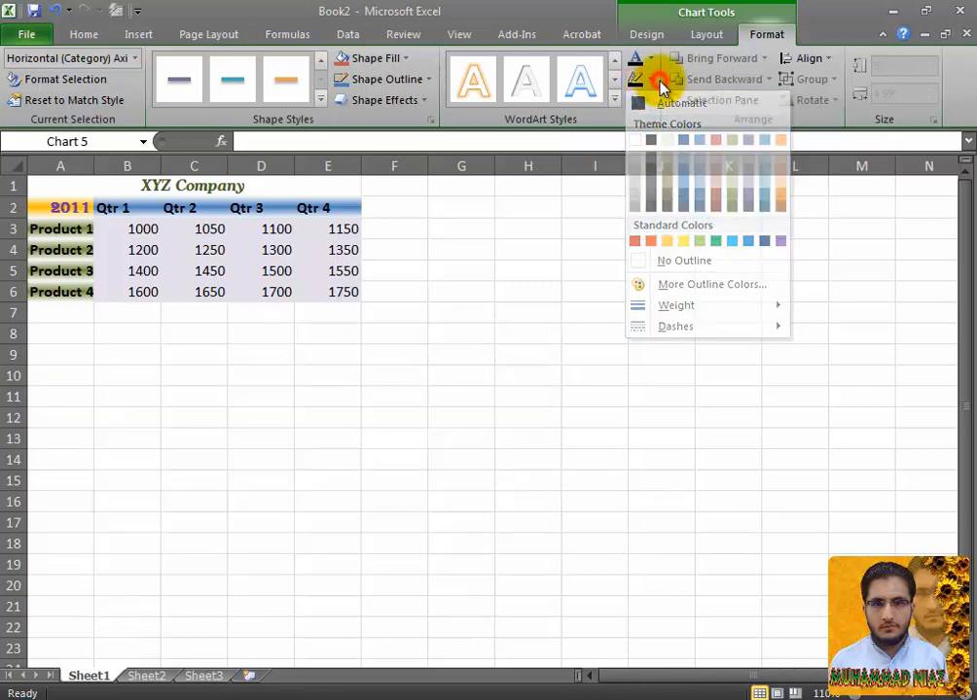
pyautogui.click(650, 101)
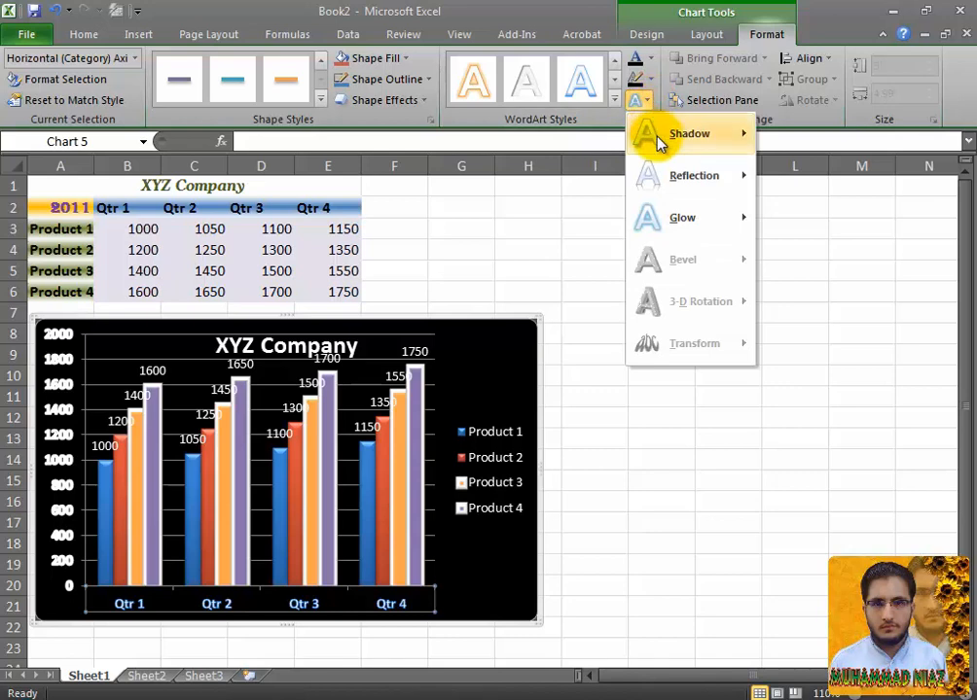
pyautogui.moveTo(657, 180)
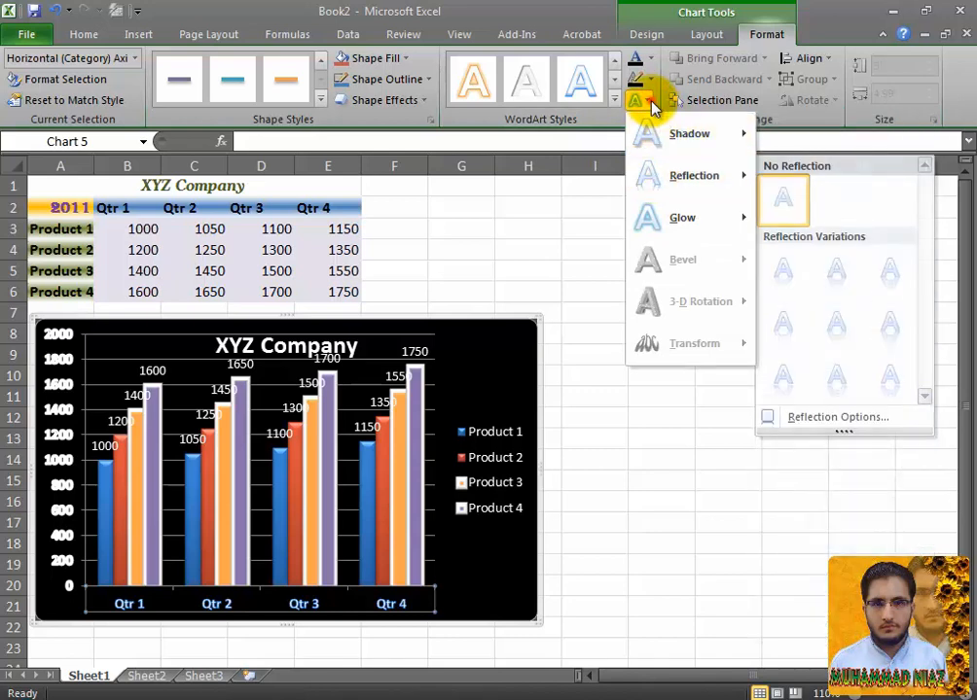
pyautogui.click(650, 103)
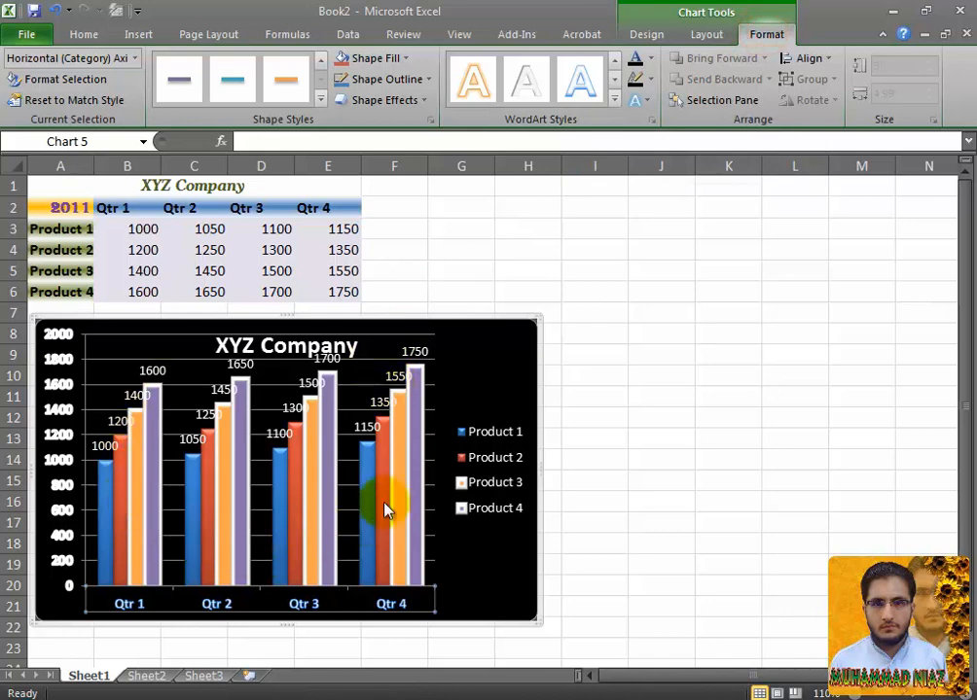
# Select the plot area and review the options for inserting shapes and pictures into the chart, without inserting anything
pyautogui.click(707, 34)
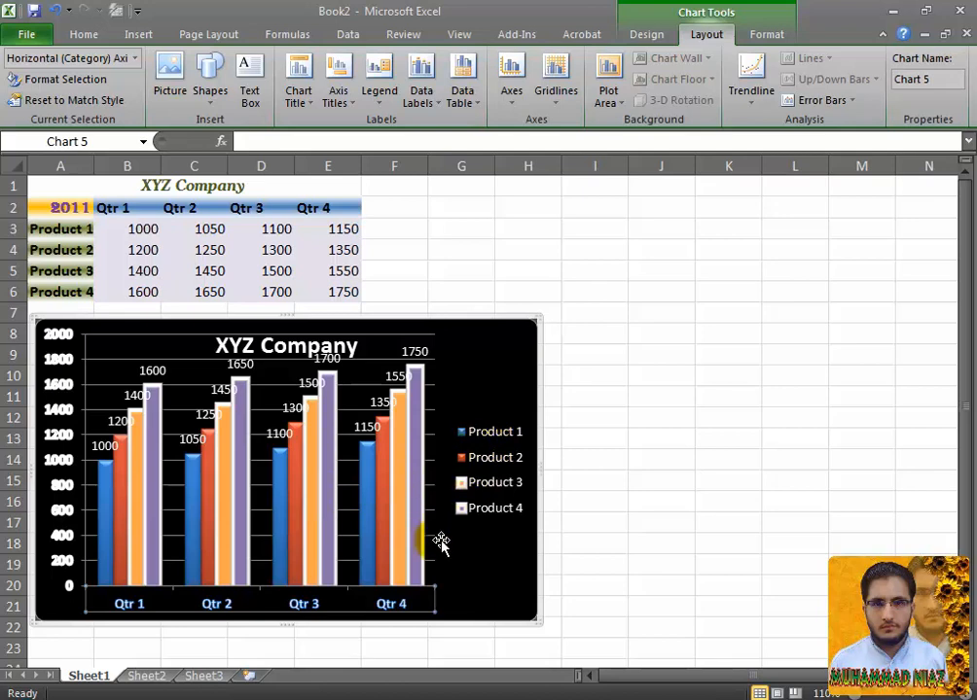
pyautogui.click(357, 380)
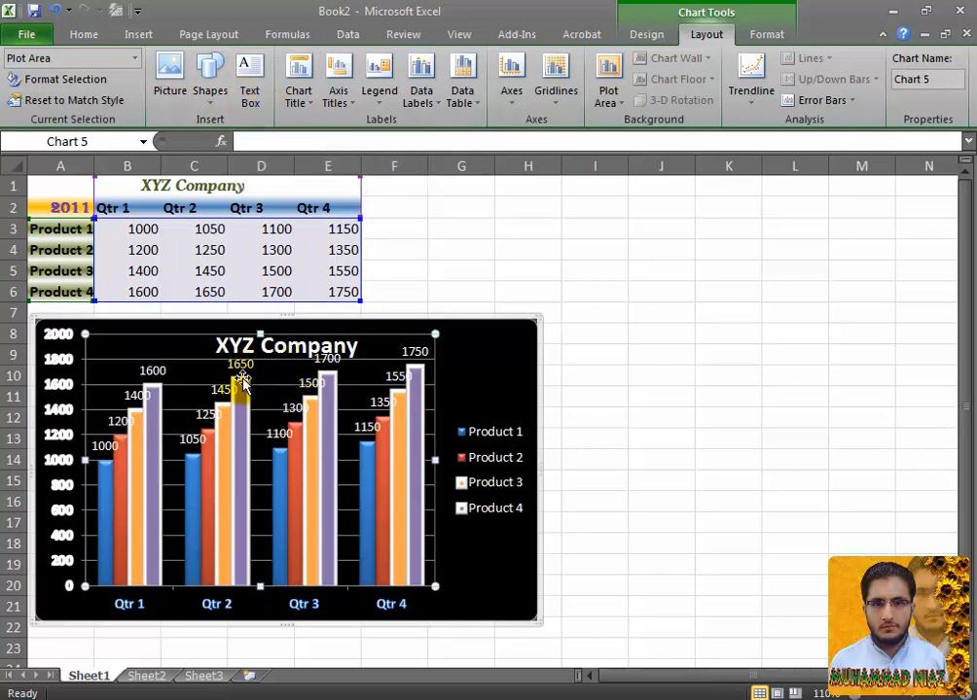
pyautogui.click(224, 99)
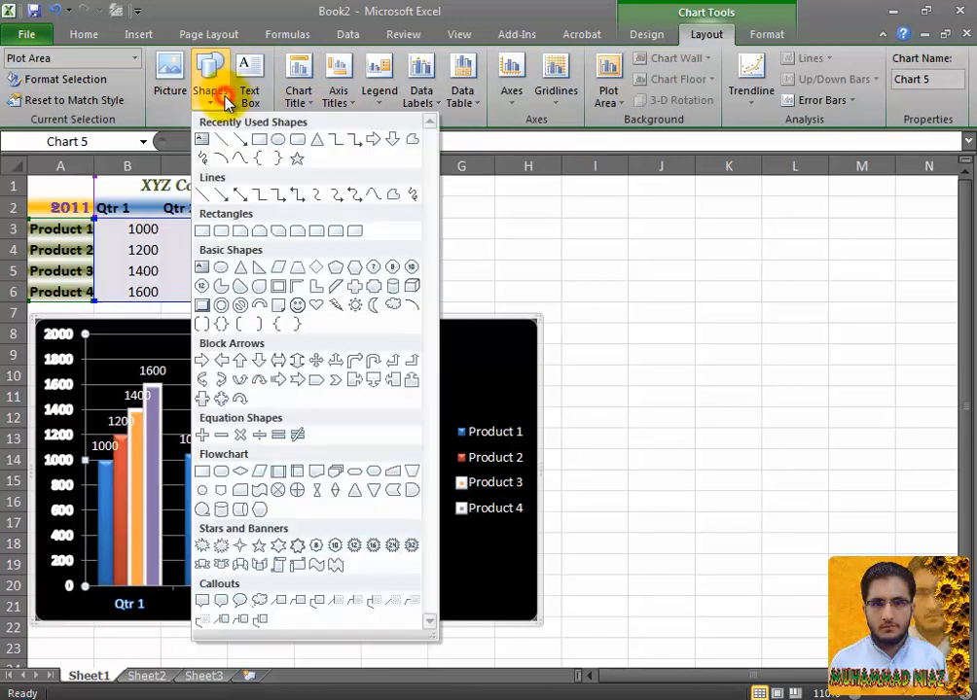
pyautogui.click(225, 102)
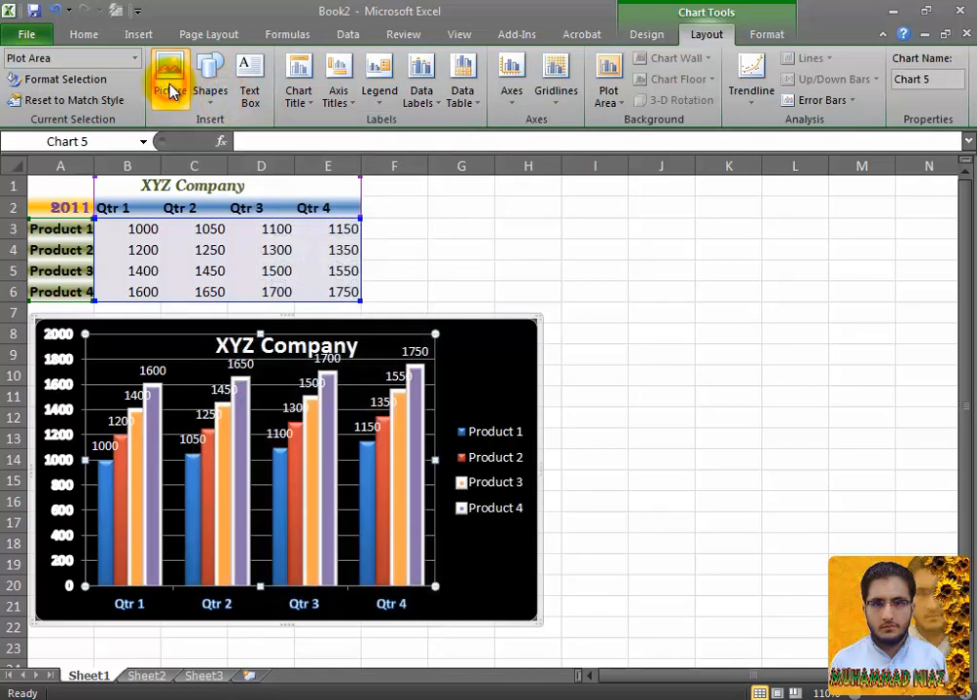
pyautogui.click(171, 90)
pyautogui.click(571, 17)
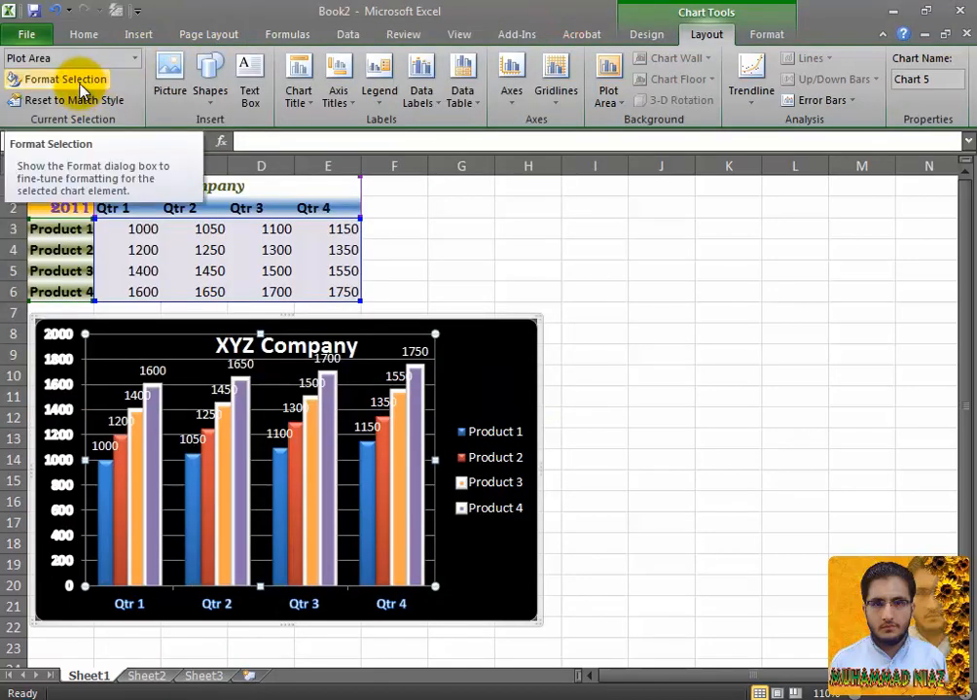
# Review the available chart types and keep the current column type
pyautogui.click(647, 37)
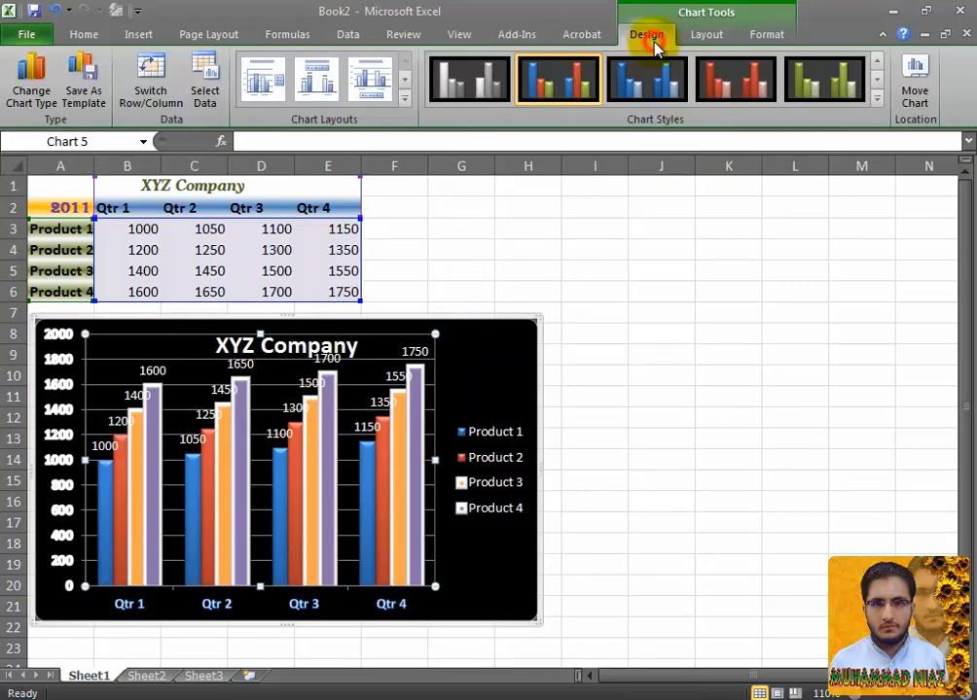
pyautogui.click(29, 101)
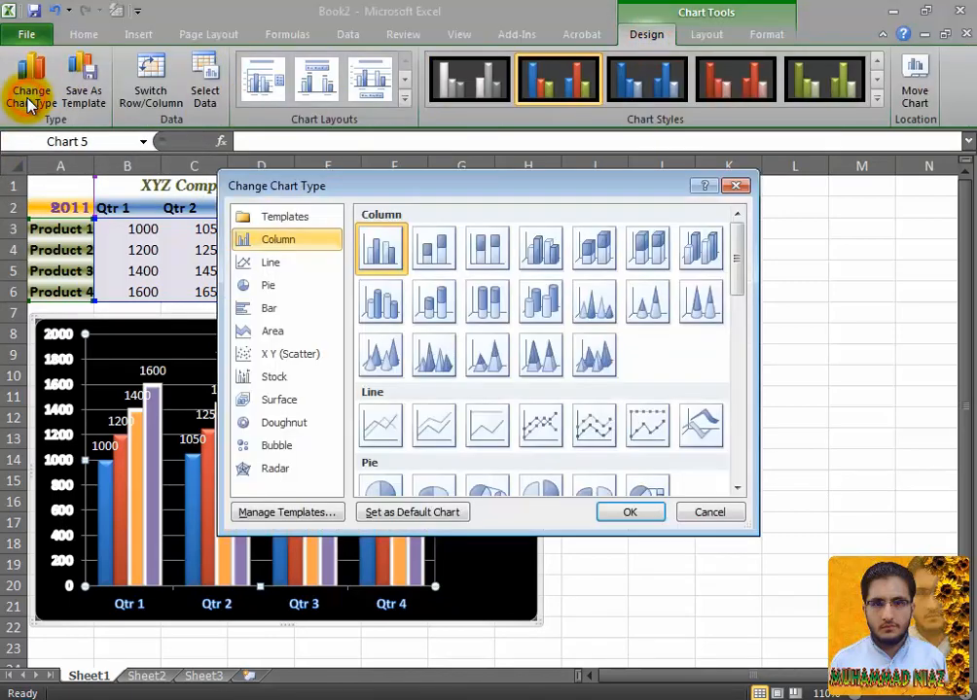
pyautogui.click(701, 510)
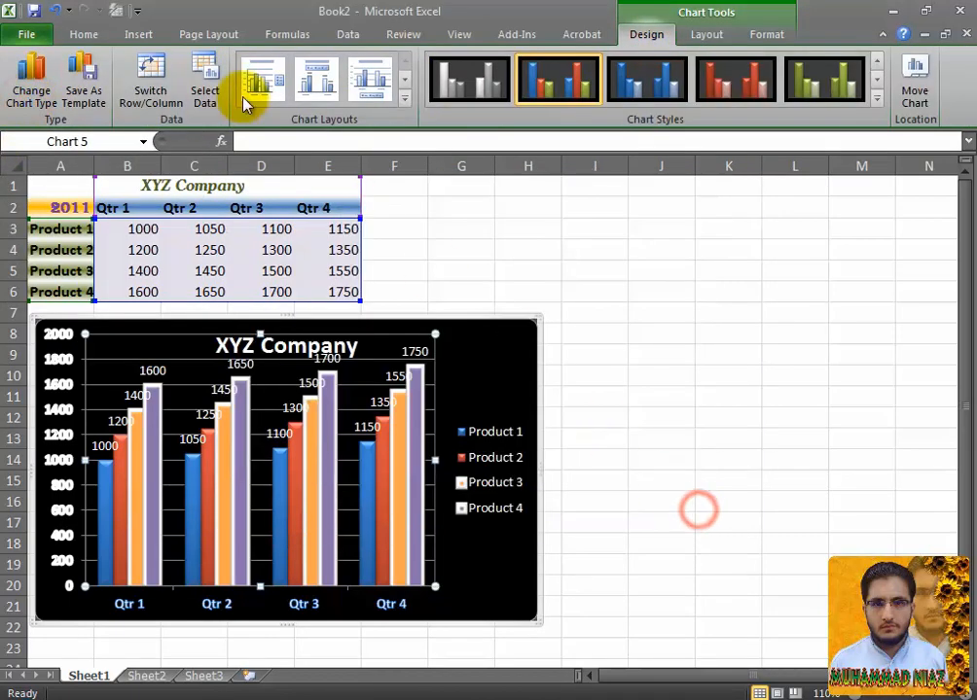
# Try switching the chart's rows and columns, switch them back, and review the chart layouts without applying one
pyautogui.click(160, 105)
pyautogui.click(167, 103)
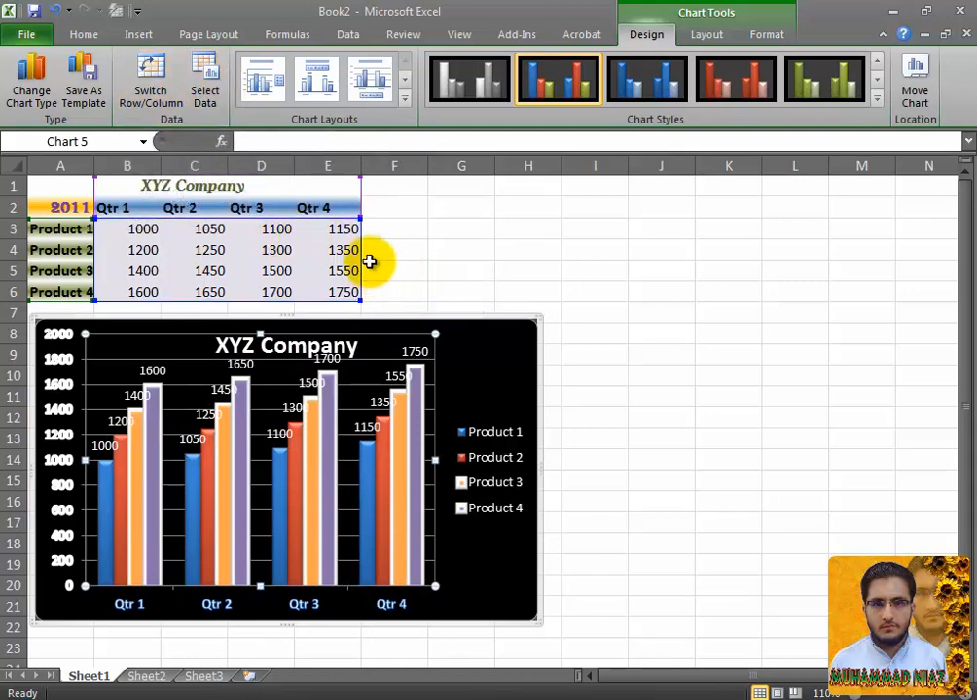
pyautogui.click(405, 100)
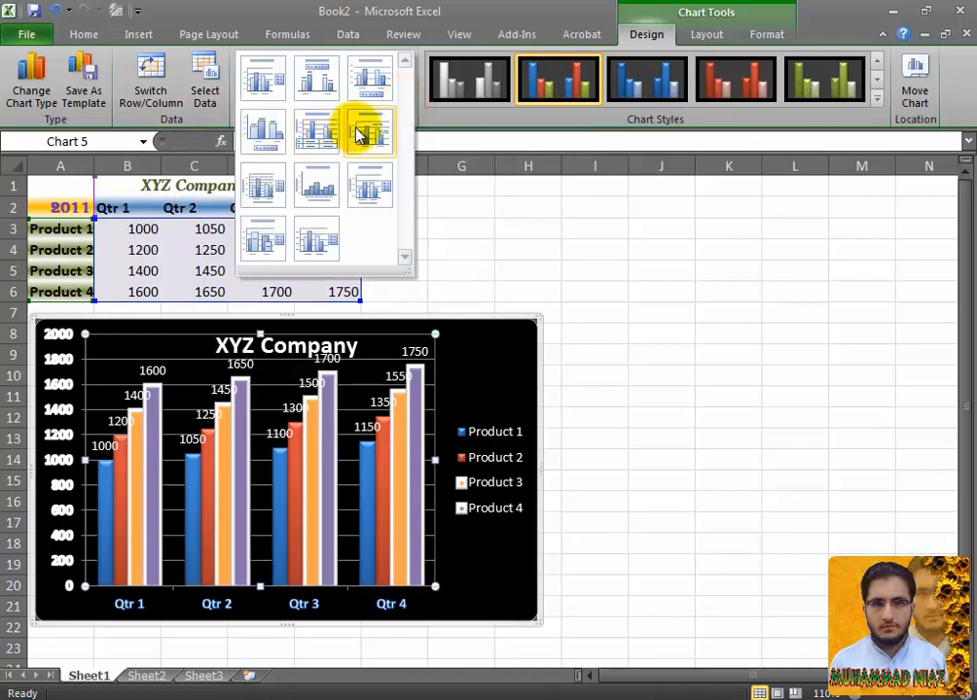
pyautogui.click(419, 94)
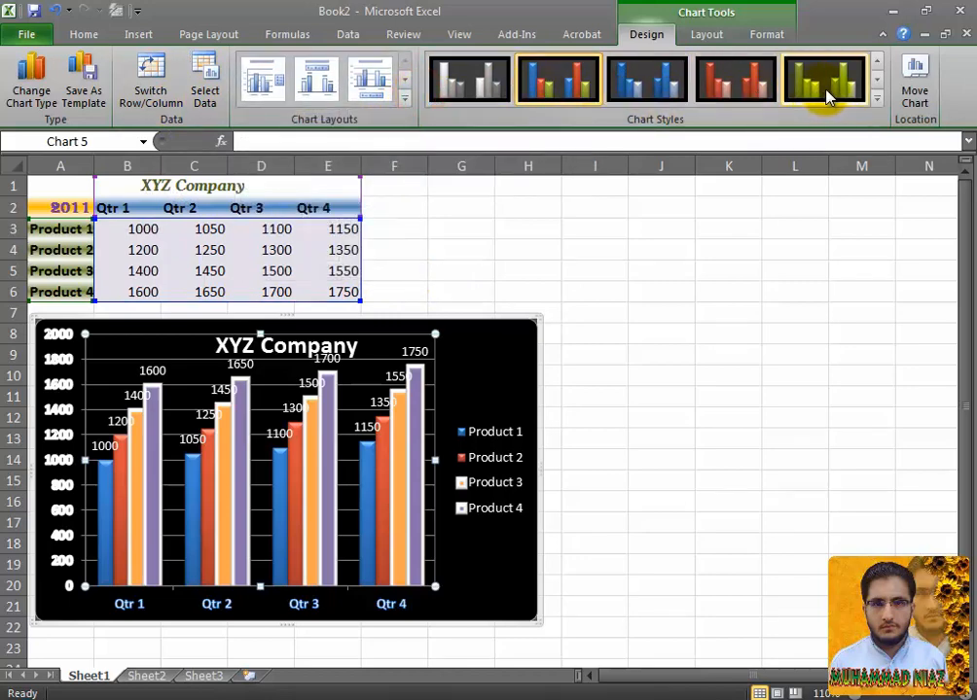
# Apply the aqua-blue chart style with a black background and dark grey plot area to the chart
pyautogui.click(877, 99)
pyautogui.click(809, 348)
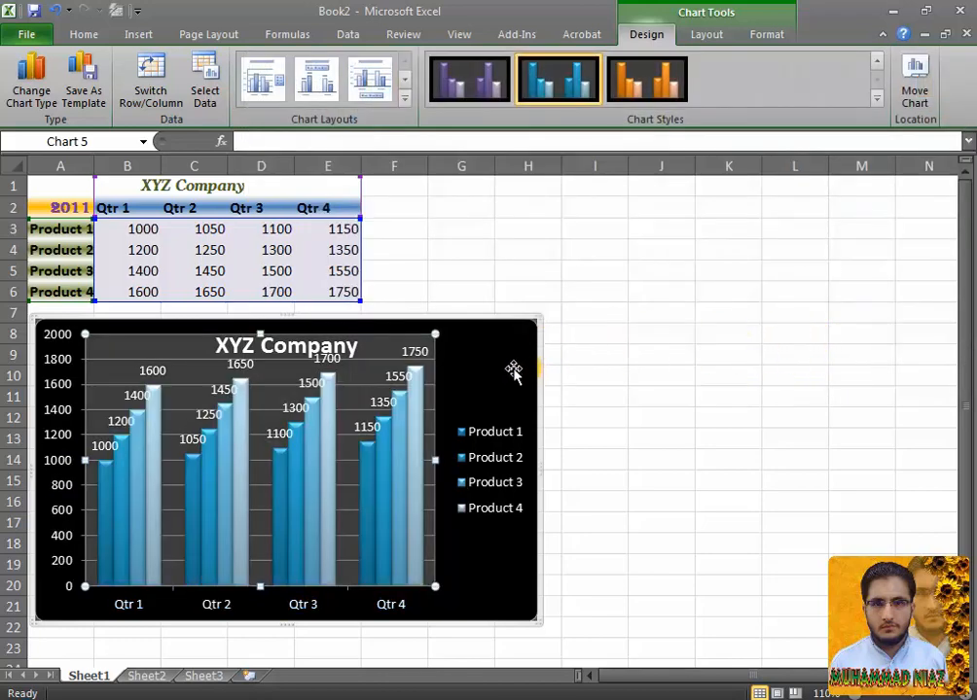
pyautogui.click(512, 370)
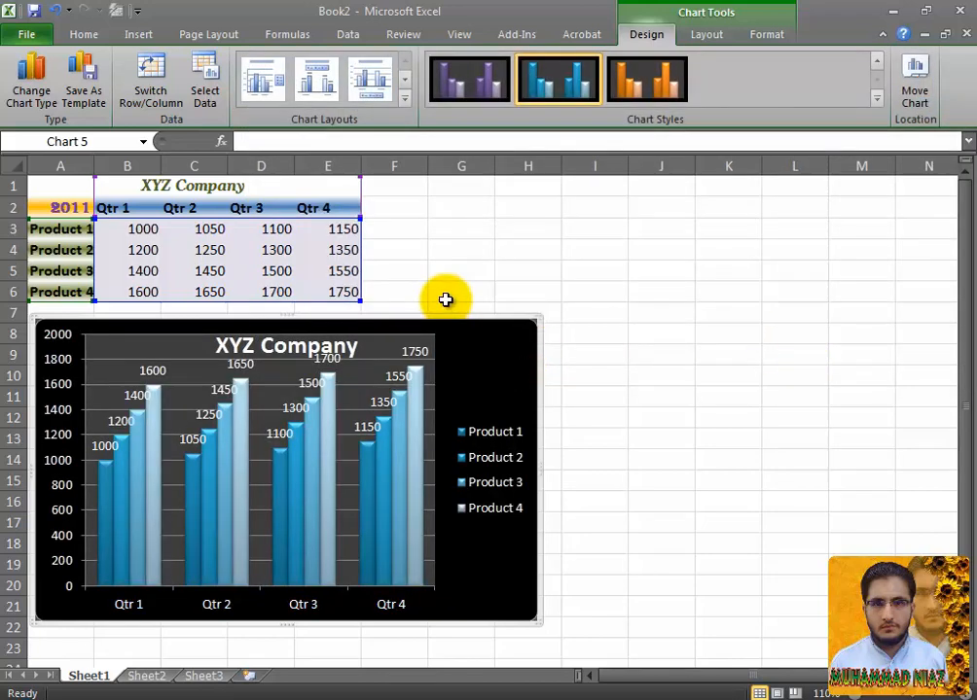